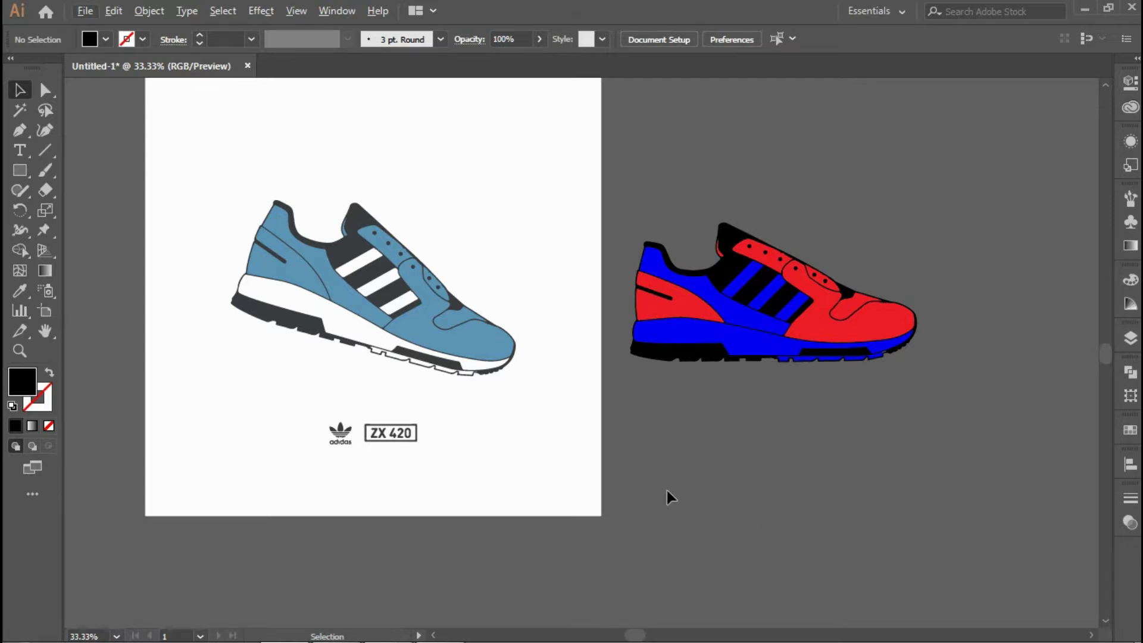
- Undo the Image Trace to bring back the embedded full-colour ZX 420 shoe image
scroll(667, 491, up, 1)
scroll(720, 466, down, 2)
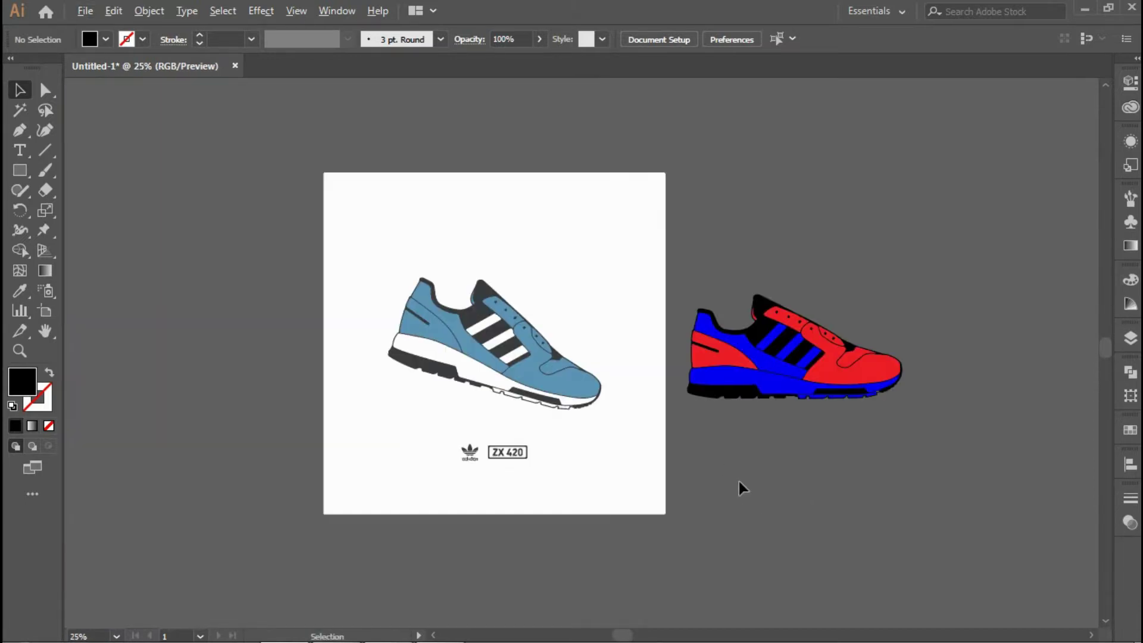
scroll(708, 453, up, 2)
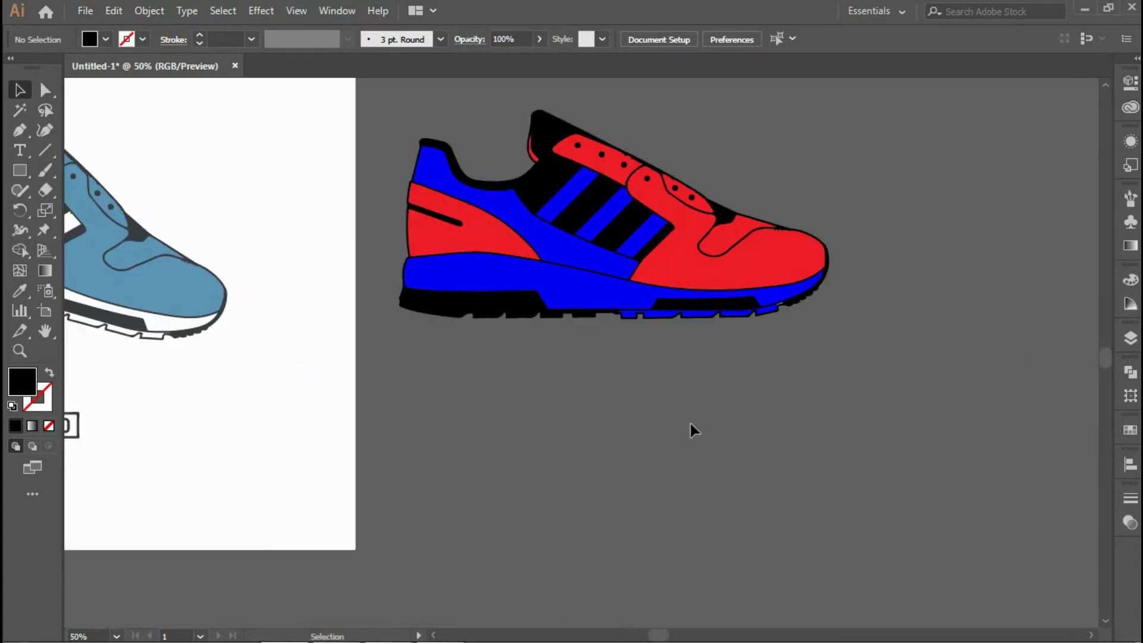
scroll(617, 266, left, 2)
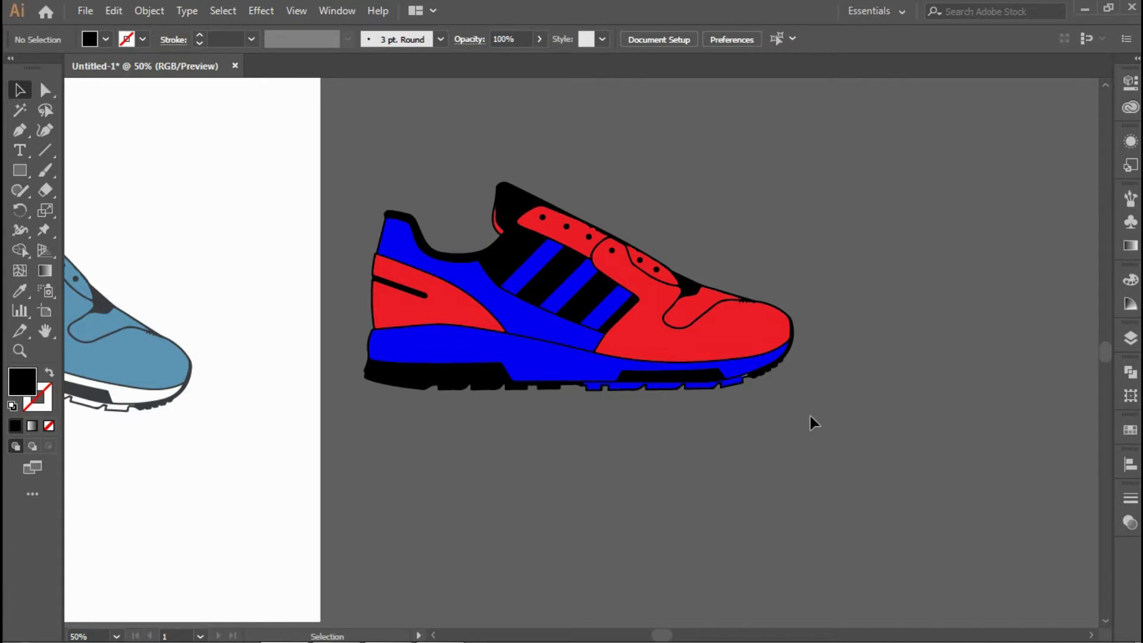
scroll(822, 454, left, 4)
scroll(755, 452, down, 2)
scroll(755, 452, up, 1)
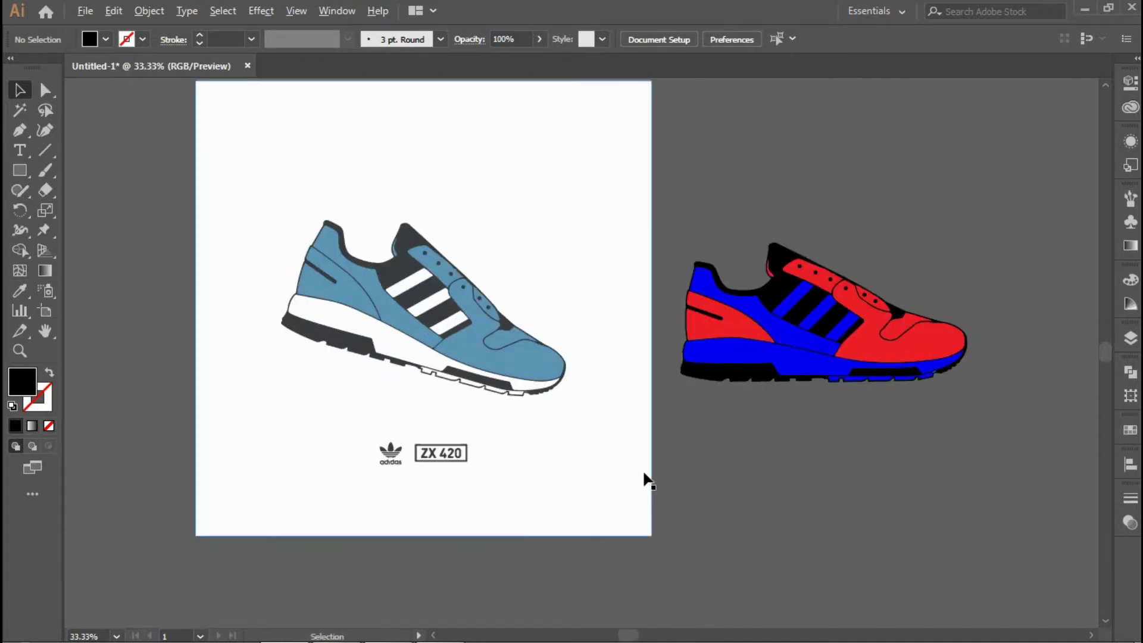
scroll(681, 474, up, 3)
drag(684, 477, 838, 508)
scroll(837, 506, down, 3)
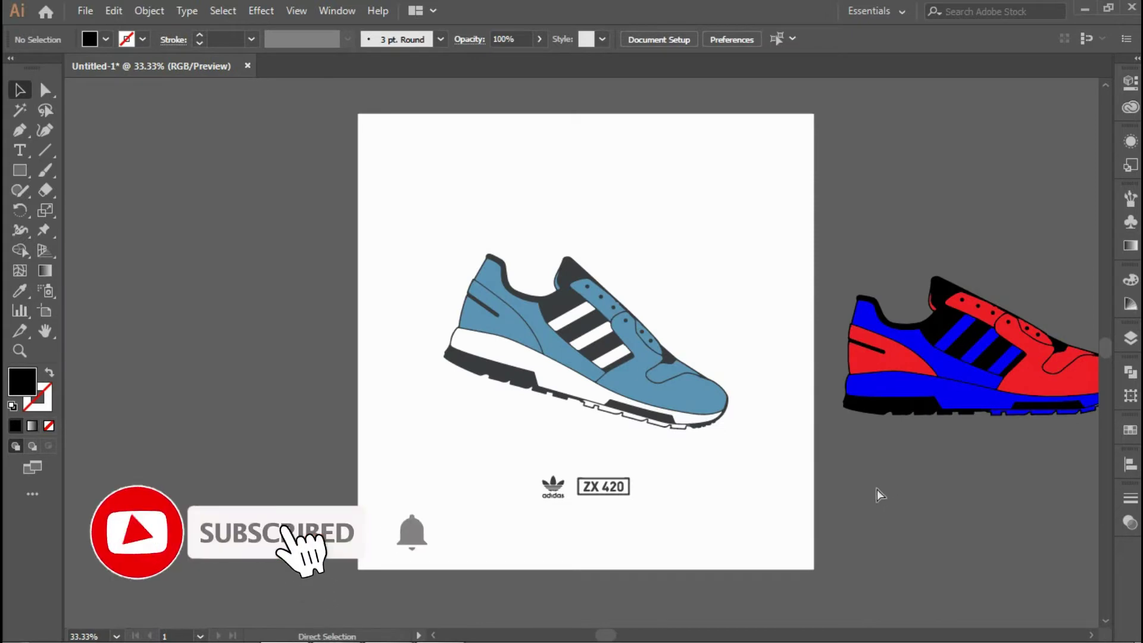
key(ctrl+z)
key(ctrl+f)
click(857, 473)
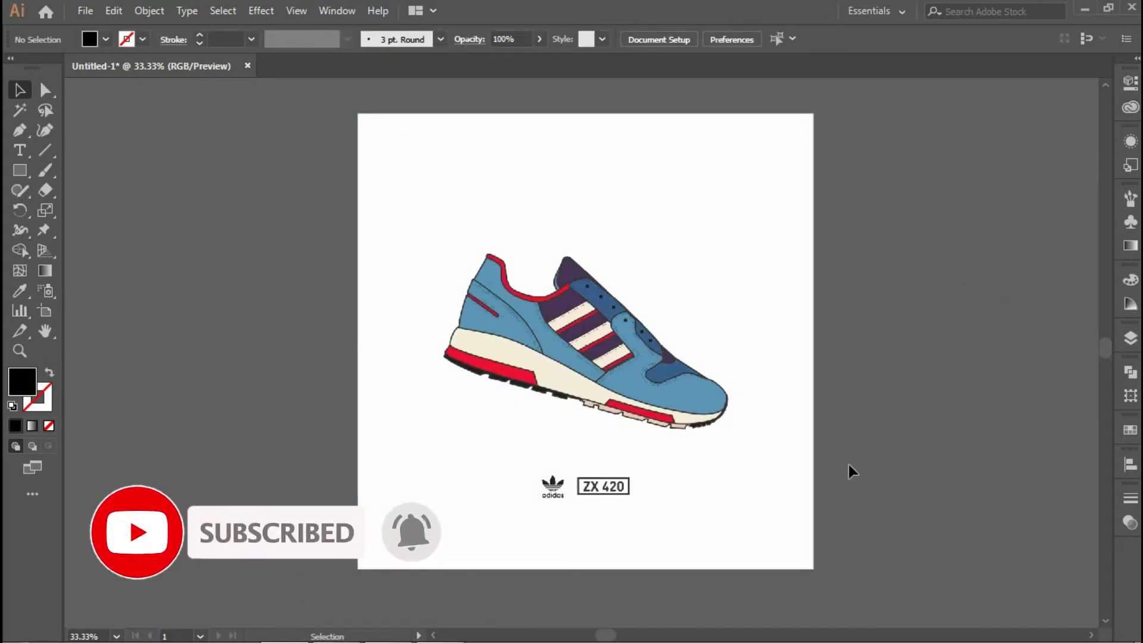
- Zoom out and pan to frame the restored image and bring the red-and-blue shoe into view
scroll(786, 434, down, 3)
scroll(614, 409, up, 2)
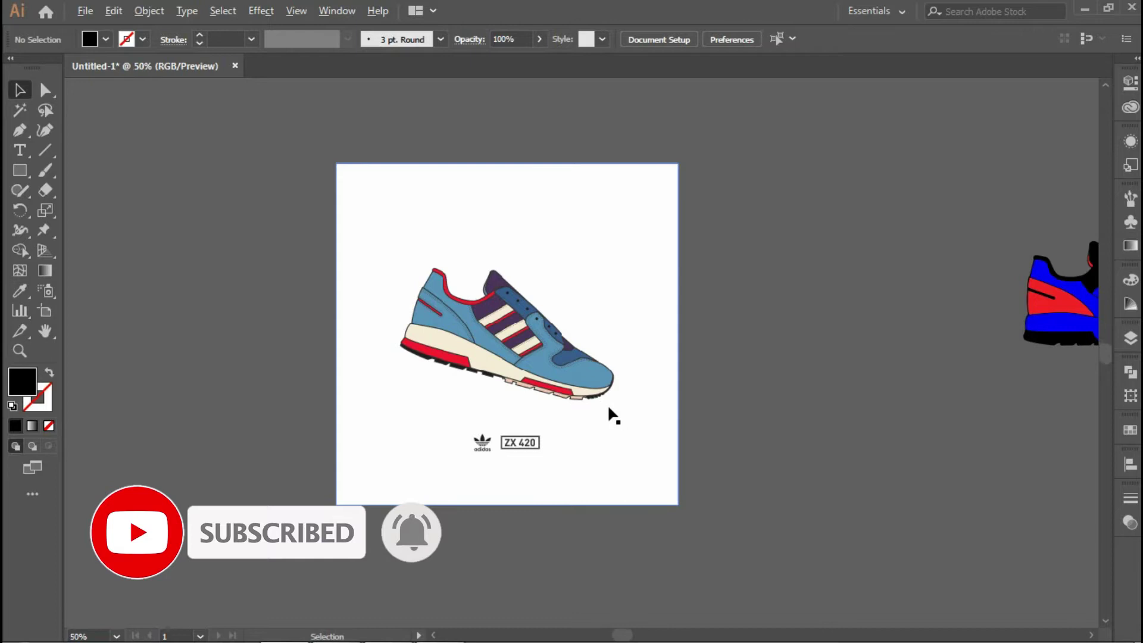
scroll(608, 414, up, 3)
scroll(667, 431, down, 4)
mouse_move(807, 444)
mouse_down()
mouse_move(630, 442)
mouse_move(788, 434)
mouse_up()
scroll(632, 439, up, 2)
click(641, 389)
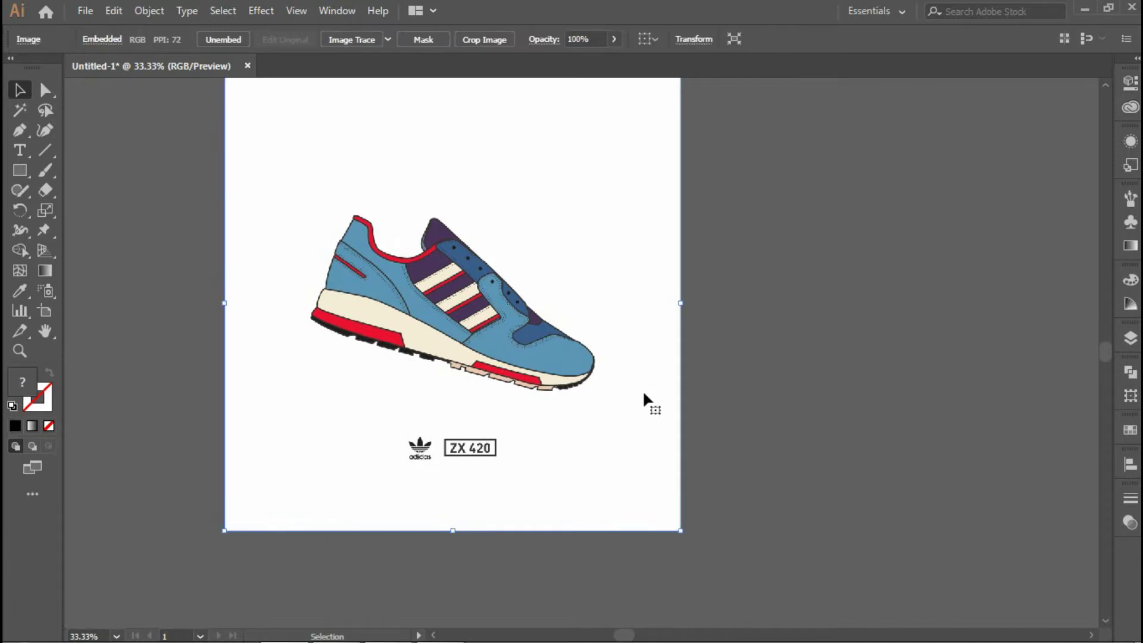
scroll(642, 390, up, 3)
scroll(751, 462, down, 1)
scroll(740, 441, down, 3)
key(ctrl+shift+a)
click(685, 380)
drag(909, 398, 637, 403)
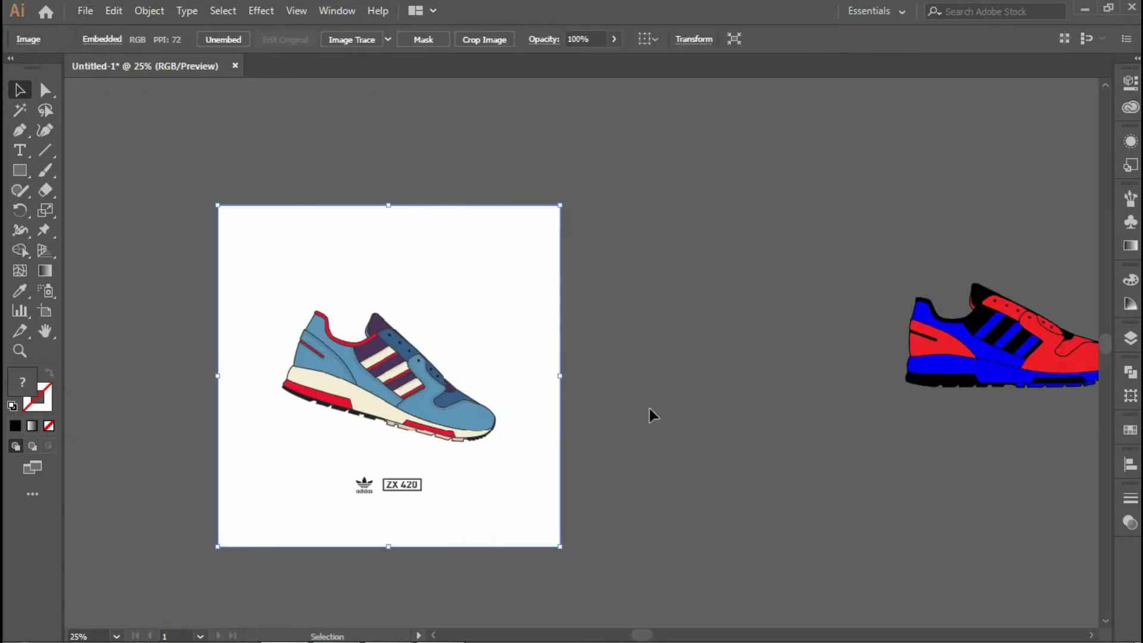
click(609, 463)
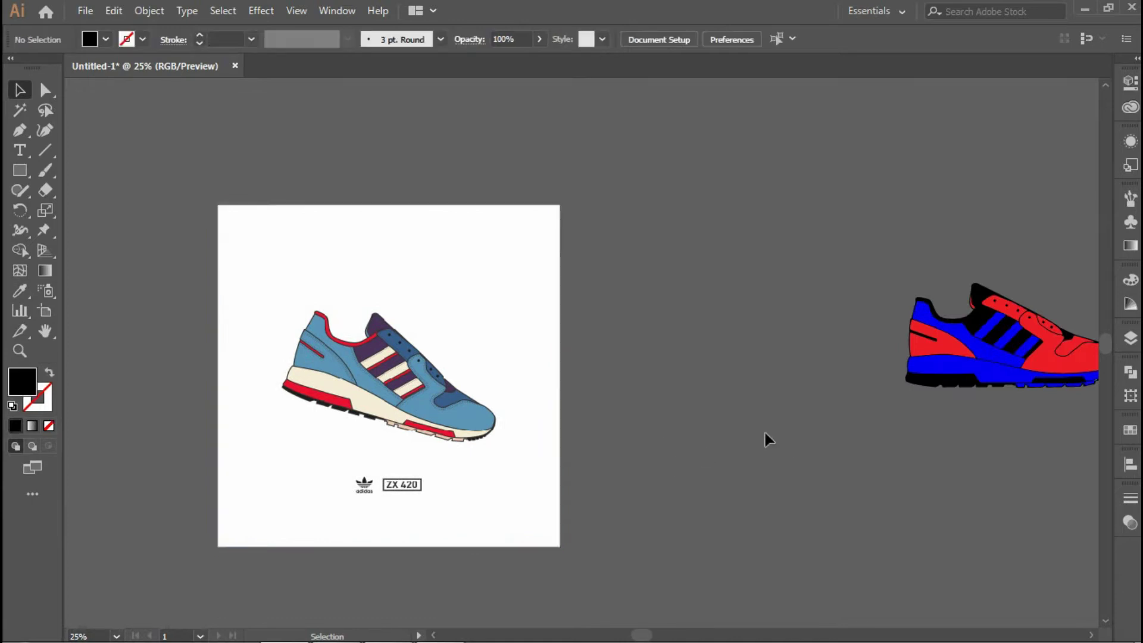
- Inspect the blue ZX 420 image and the red-and-blue shoe group side by side
click(456, 386)
drag(896, 341, 661, 345)
click(717, 412)
scroll(577, 446, up, 3)
scroll(692, 419, down, 3)
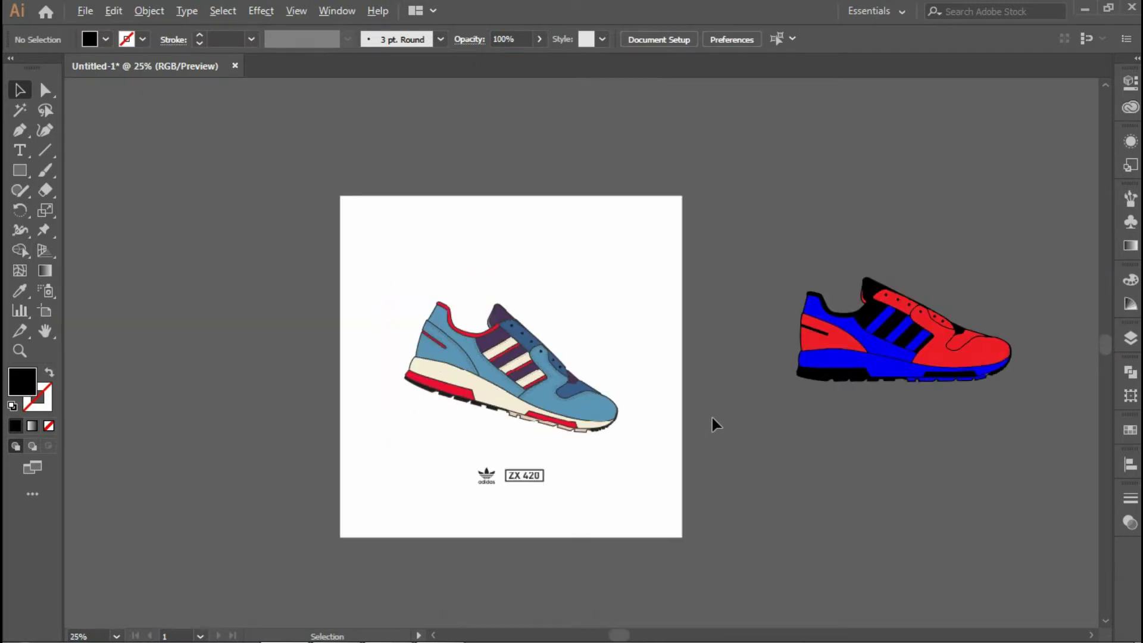
scroll(631, 438, up, 2)
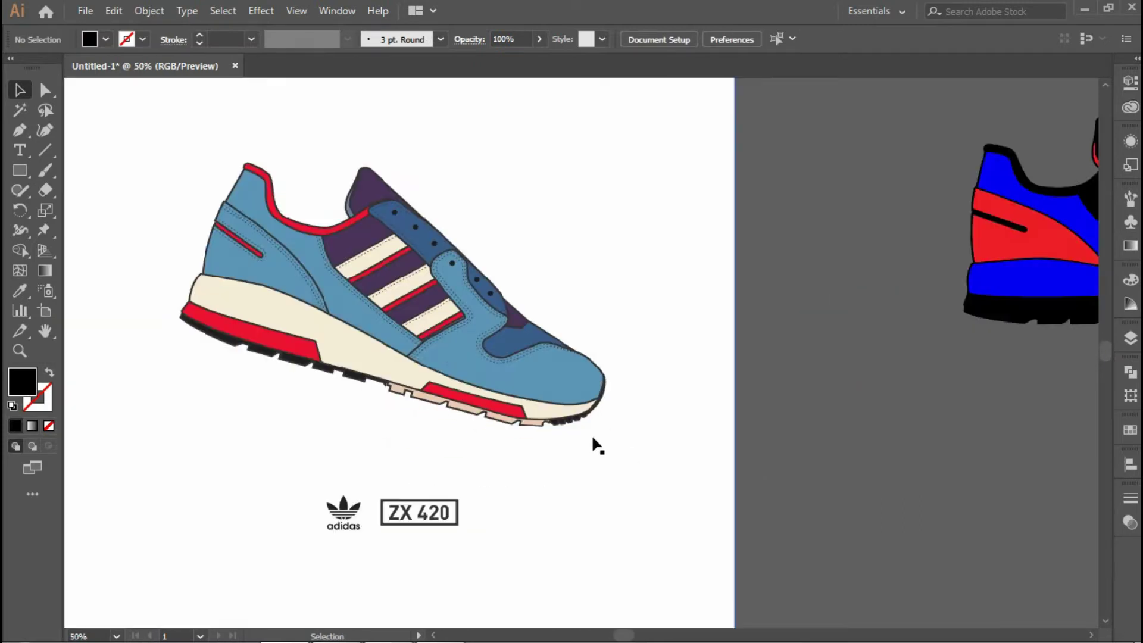
click(444, 313)
scroll(804, 325, right, 3)
click(635, 416)
scroll(649, 402, left, 3)
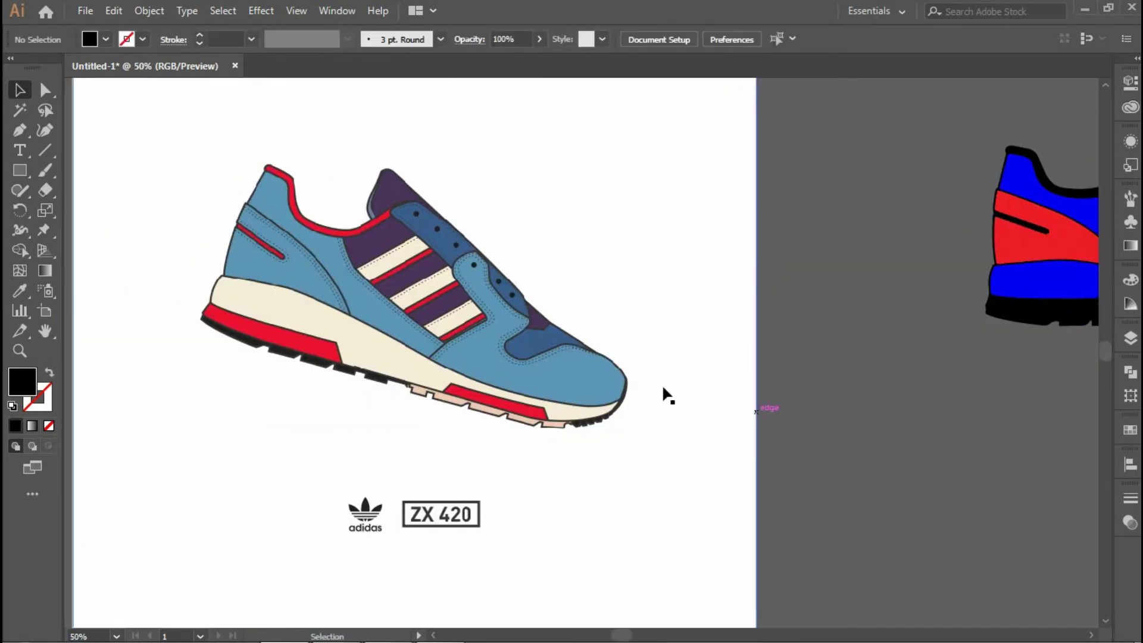
click(484, 340)
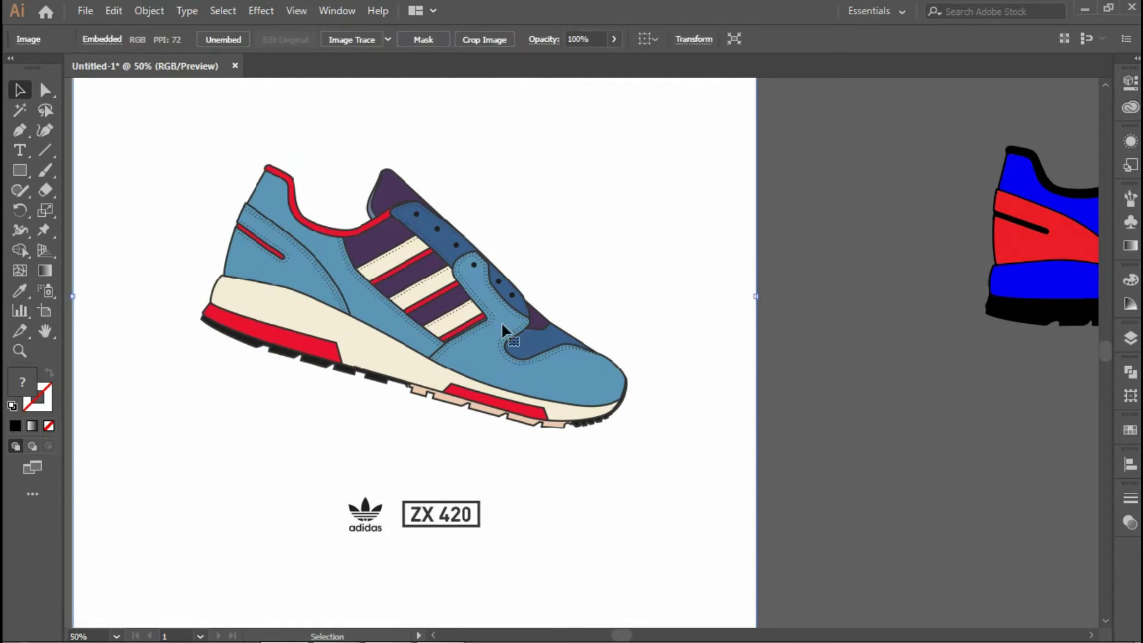
click(879, 413)
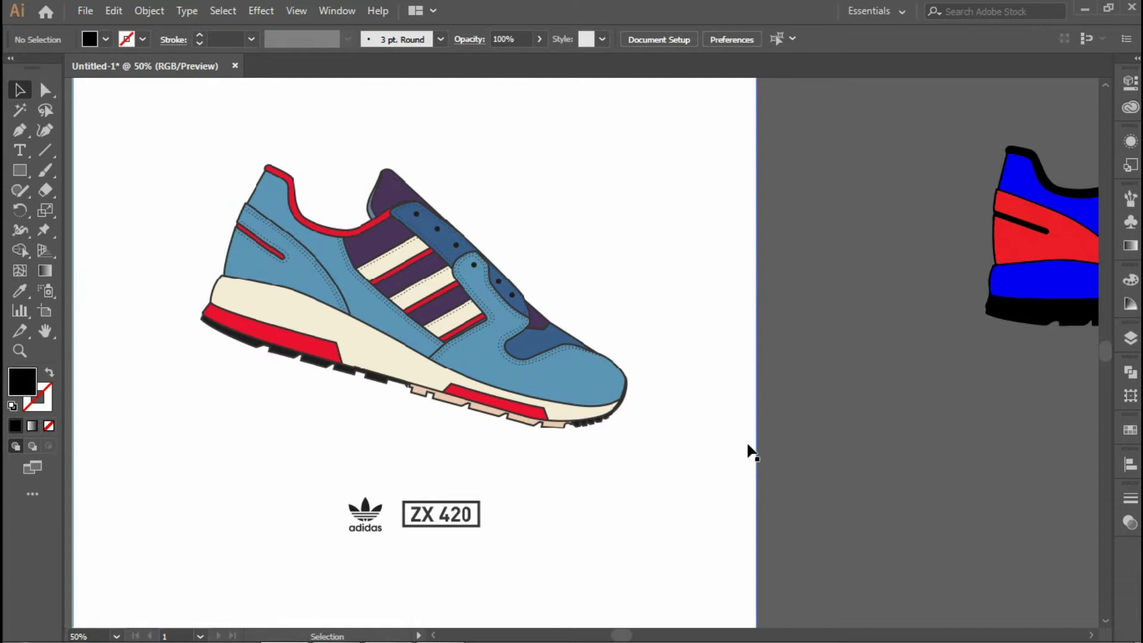
scroll(888, 424, right, 5)
scroll(850, 480, up, 2)
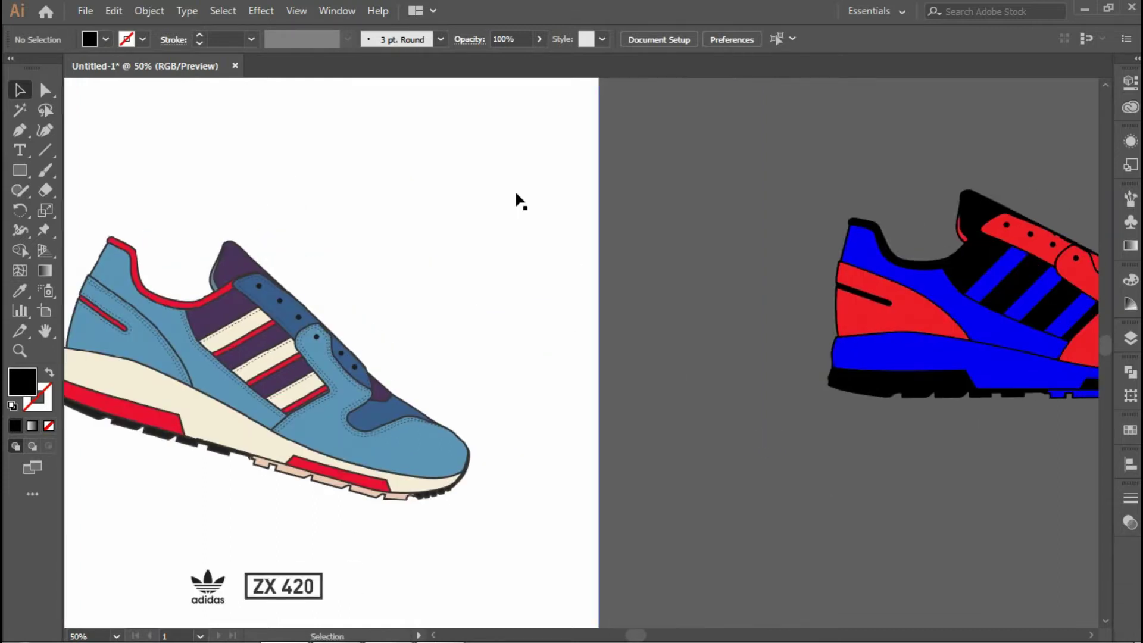
scroll(732, 391, right, 8)
click(792, 306)
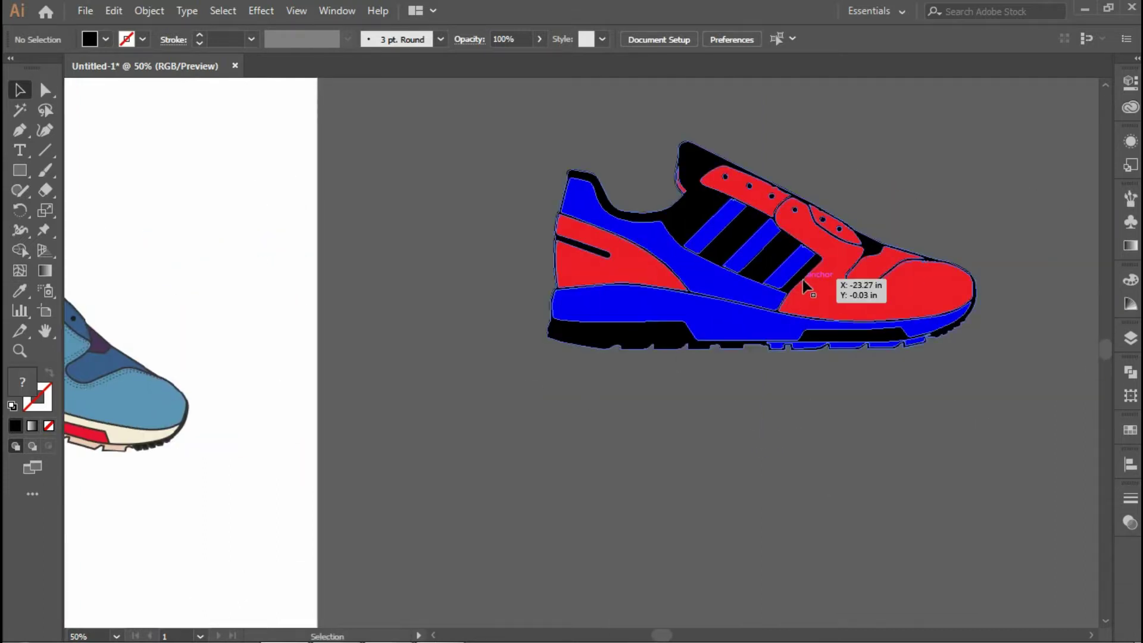
click(759, 499)
scroll(822, 528, left, 12)
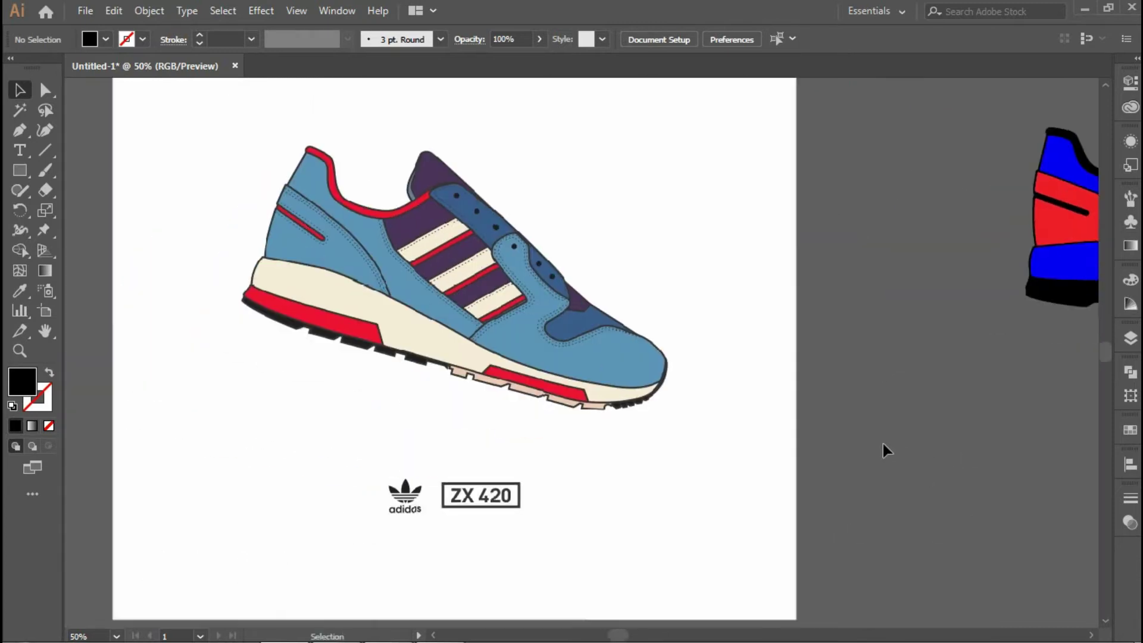
scroll(883, 452, down, 2)
drag(952, 396, 730, 371)
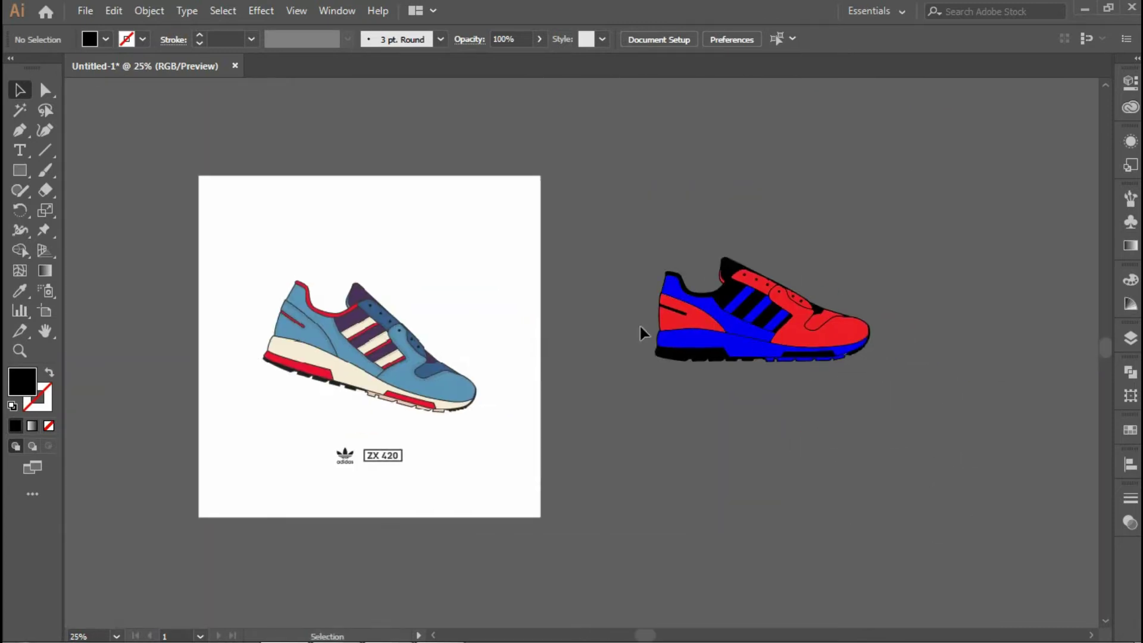
click(760, 333)
click(866, 418)
scroll(822, 381, up, 3)
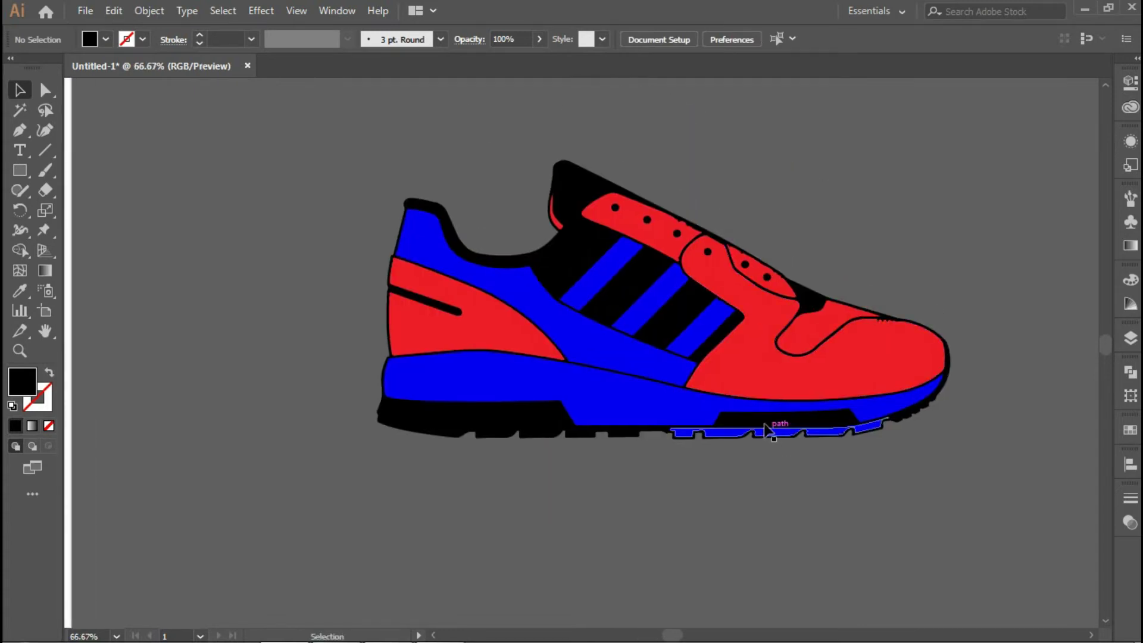
click(749, 361)
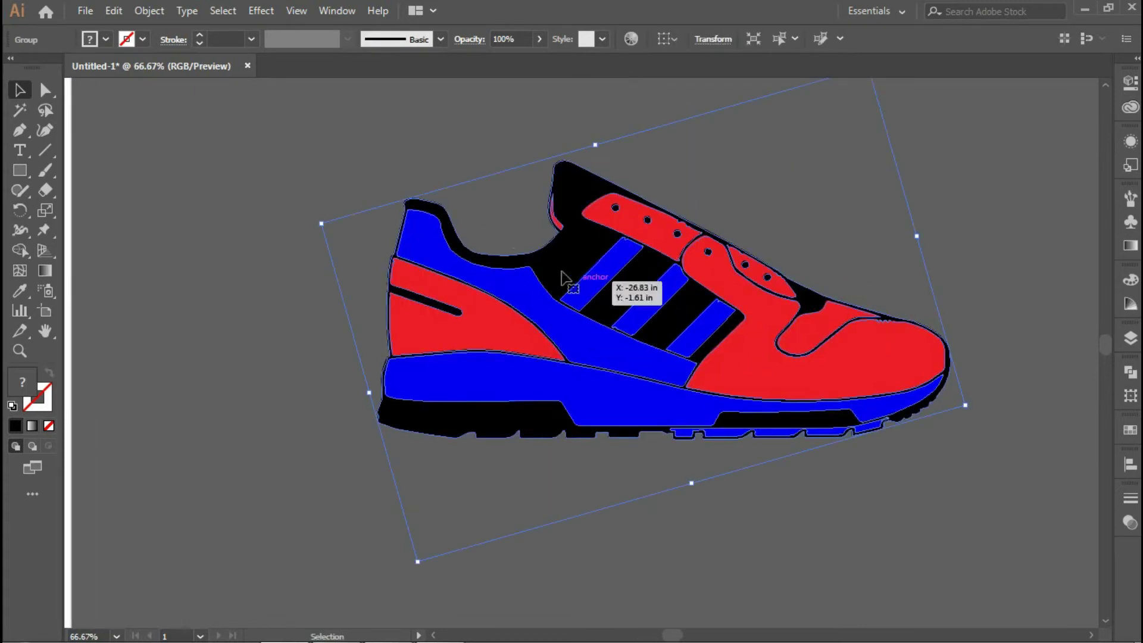
click(805, 525)
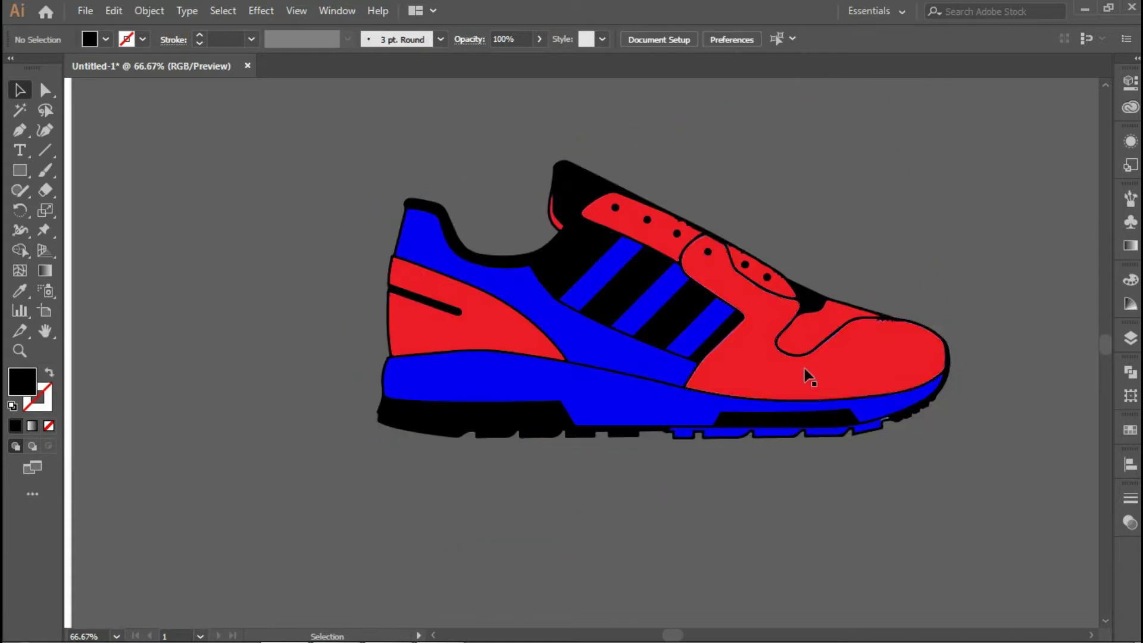
double_click(796, 410)
click(737, 370)
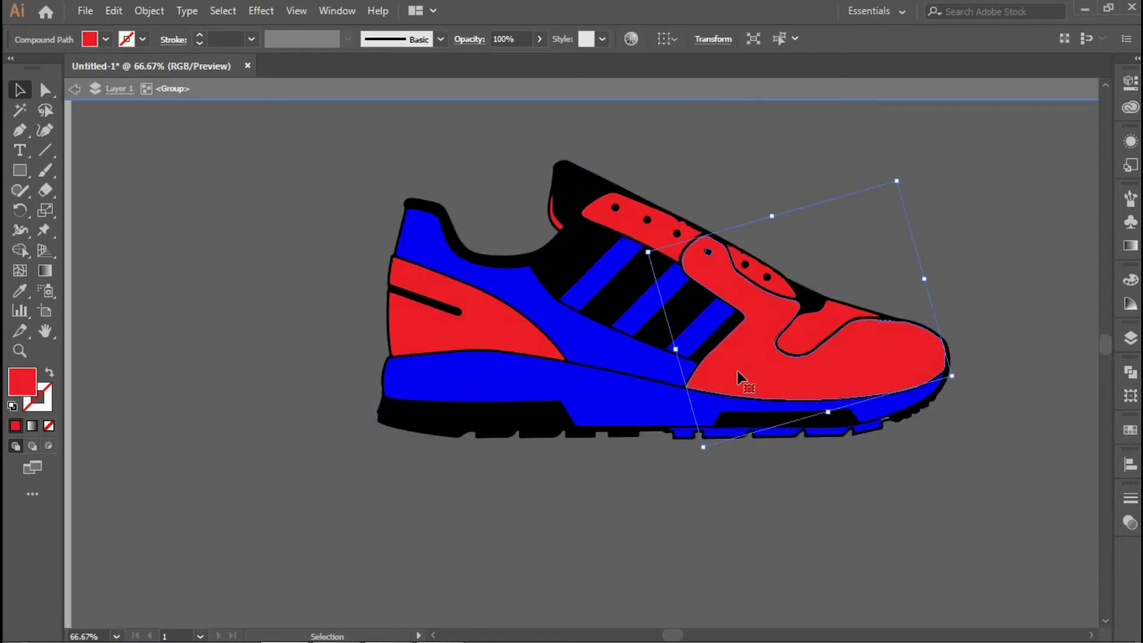
click(703, 337)
click(685, 326)
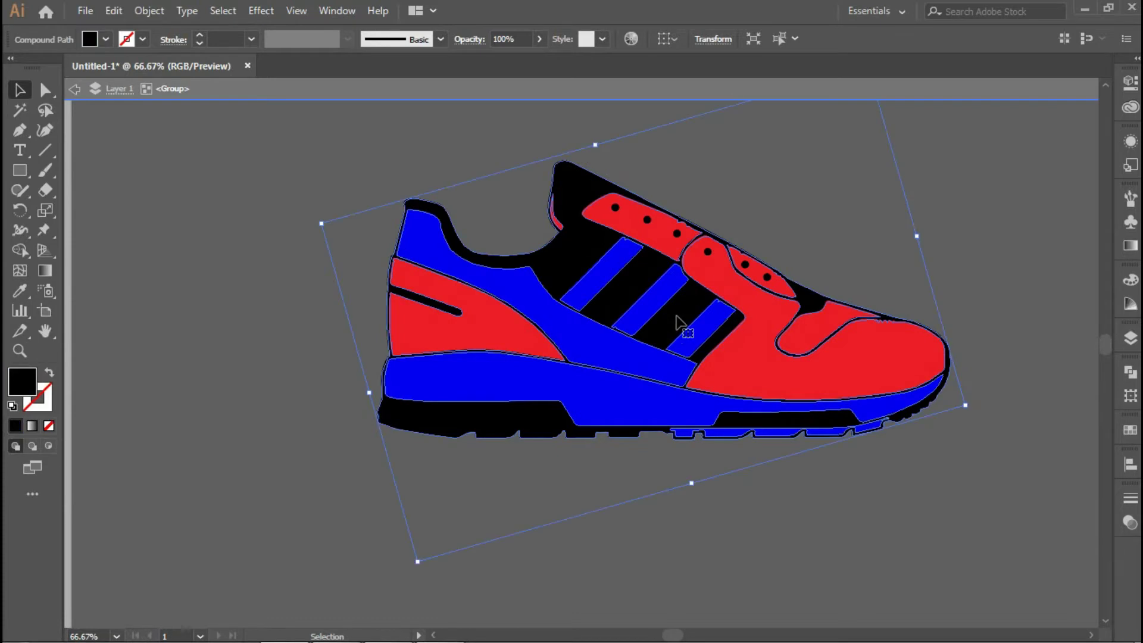
double_click(739, 503)
scroll(540, 496, down, 3)
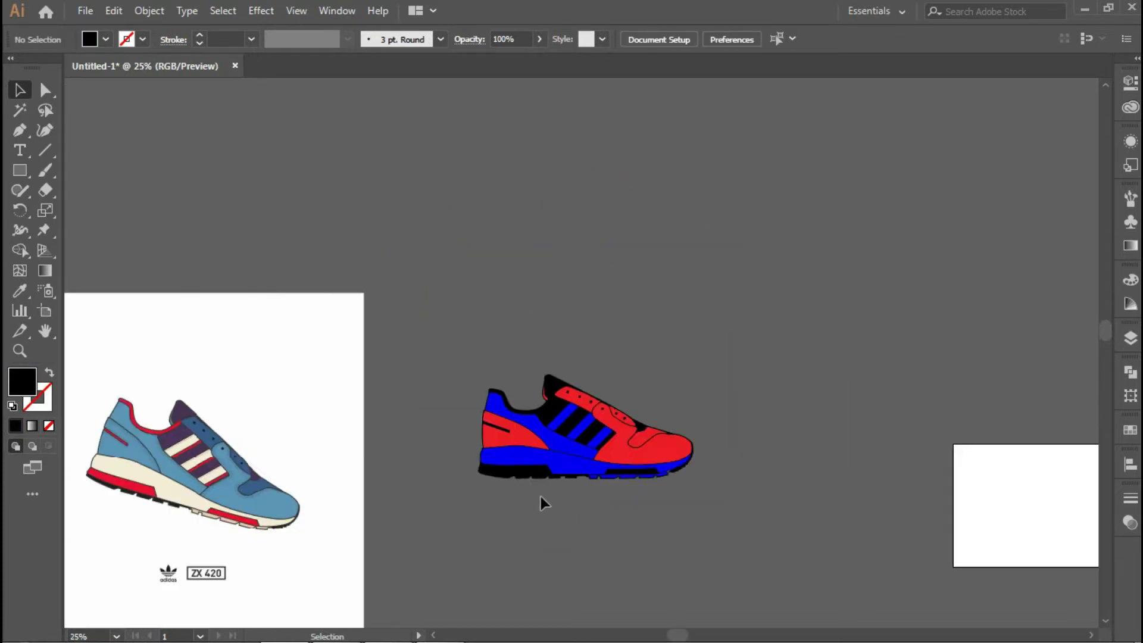
scroll(558, 465, left, 5)
click(577, 433)
scroll(605, 426, up, 3)
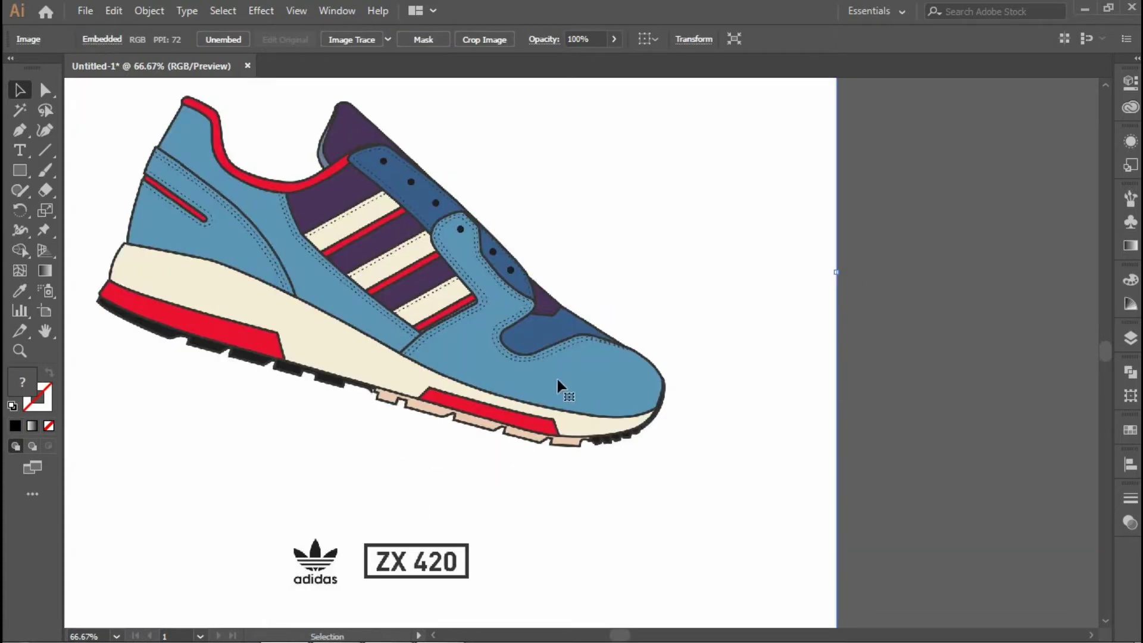
scroll(559, 385, down, 3)
click(641, 384)
click(536, 361)
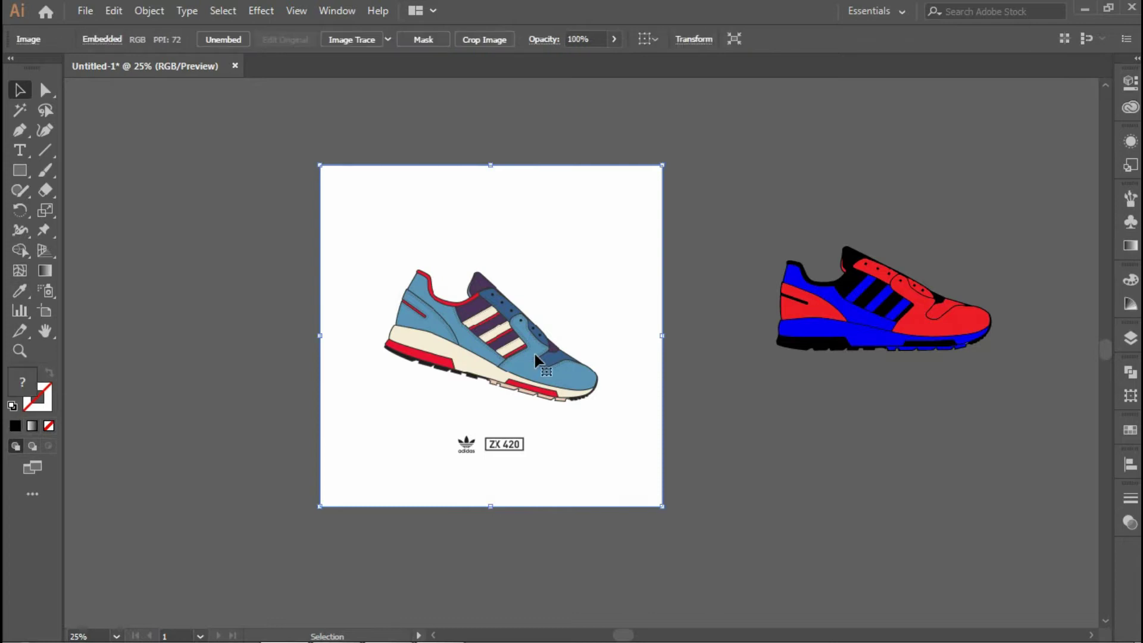
- Trace the ZX 420 shoe image with the 3 Colors Image Trace preset
click(387, 41)
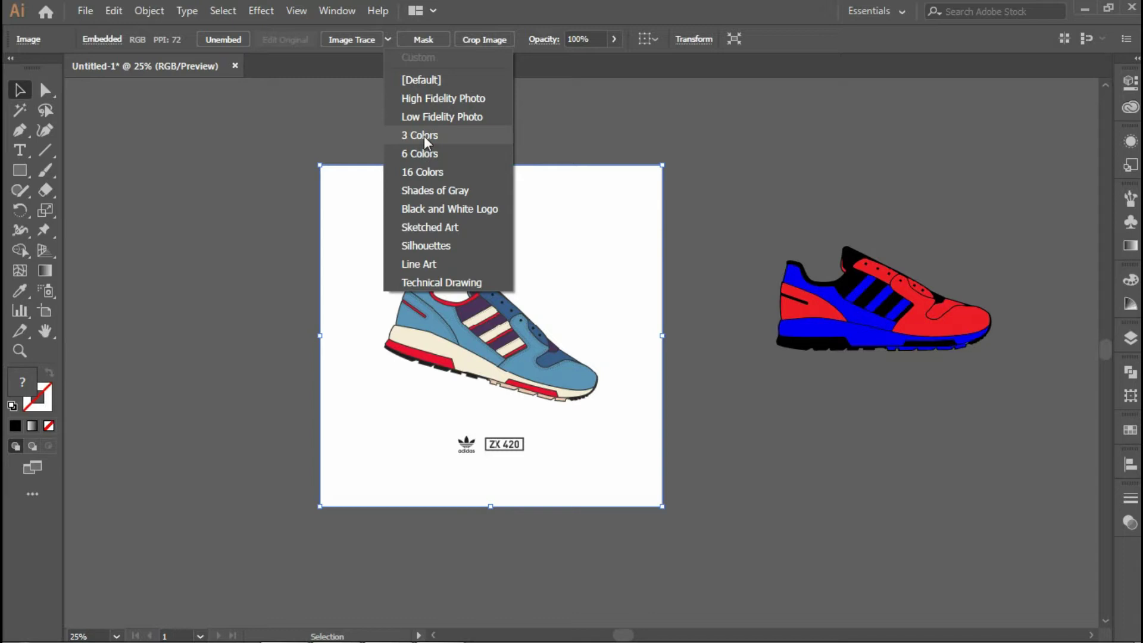
click(424, 135)
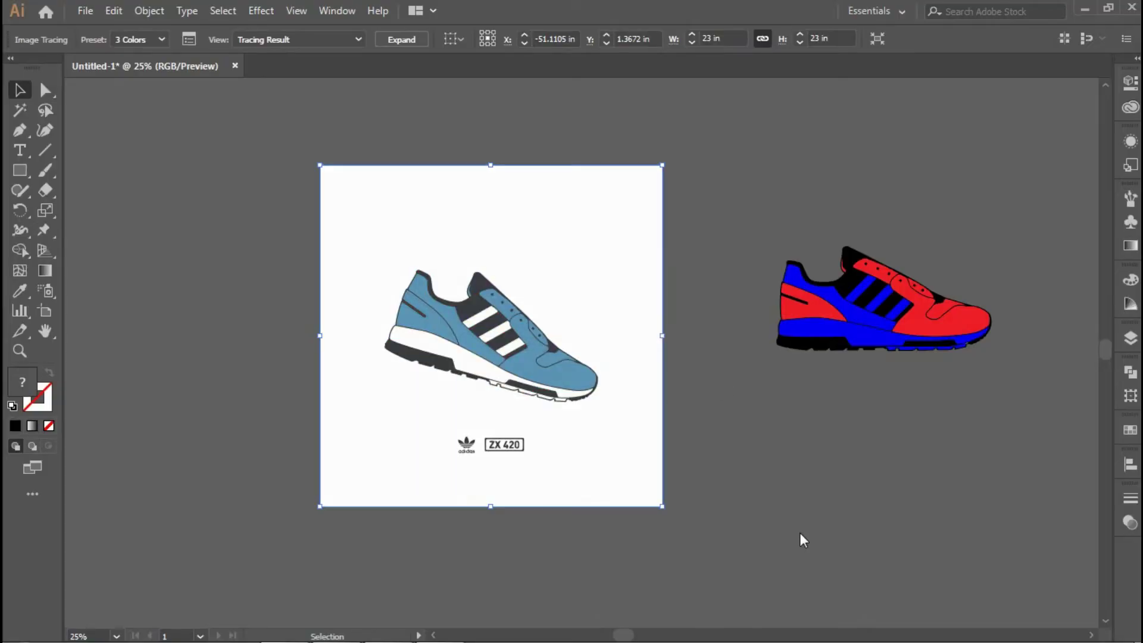
click(799, 533)
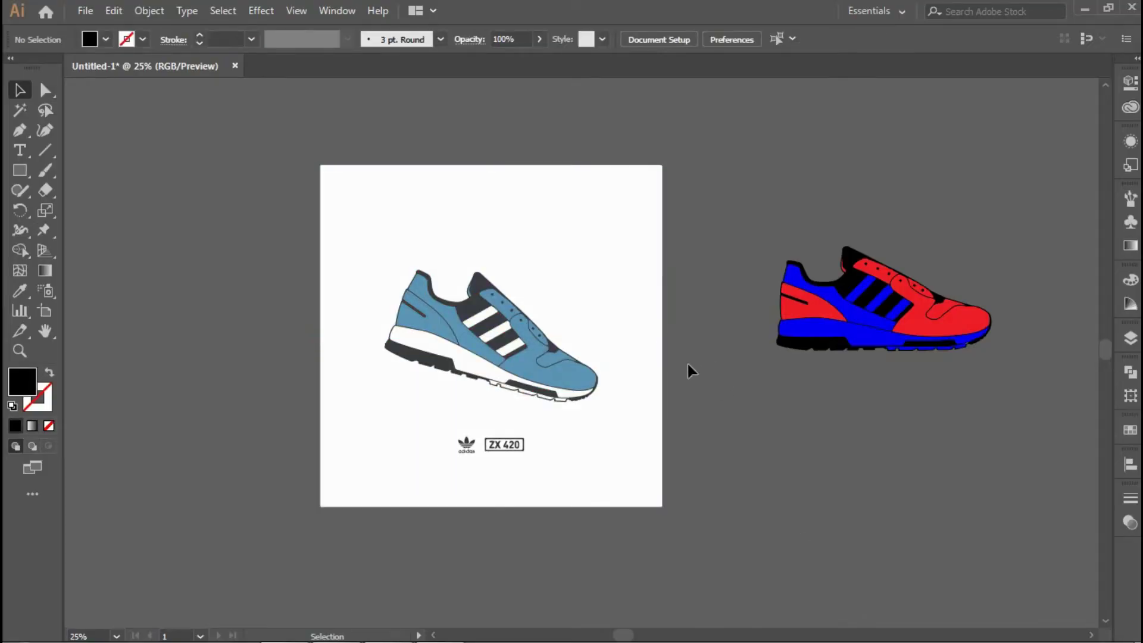
- Zoom in and pan so the whole traced shoe, including its sole, is in view
key(ctrl+=)
scroll(542, 424, up, 5)
drag(524, 442, 606, 411)
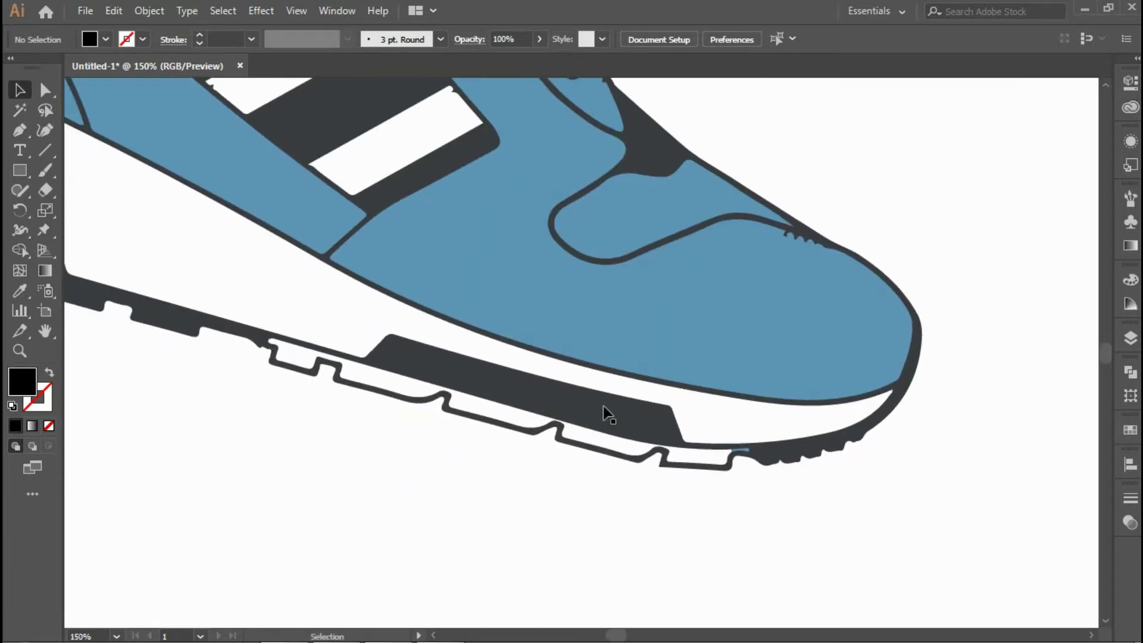
scroll(605, 411, down, 4)
drag(743, 452, 666, 431)
scroll(664, 431, down, 3)
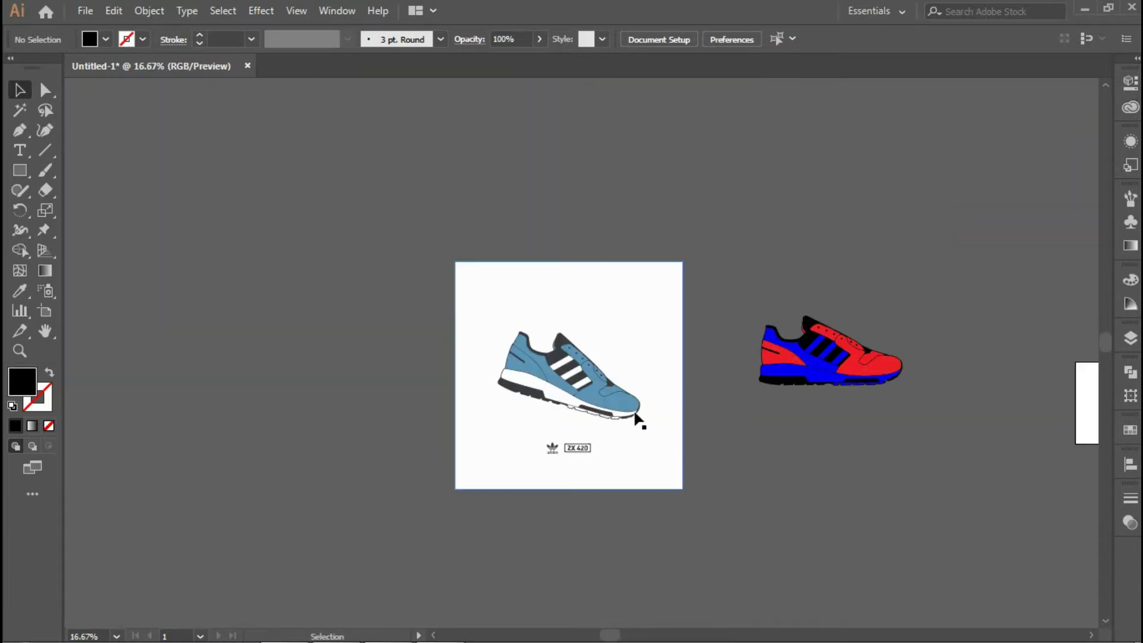
scroll(667, 425, up, 2)
click(678, 398)
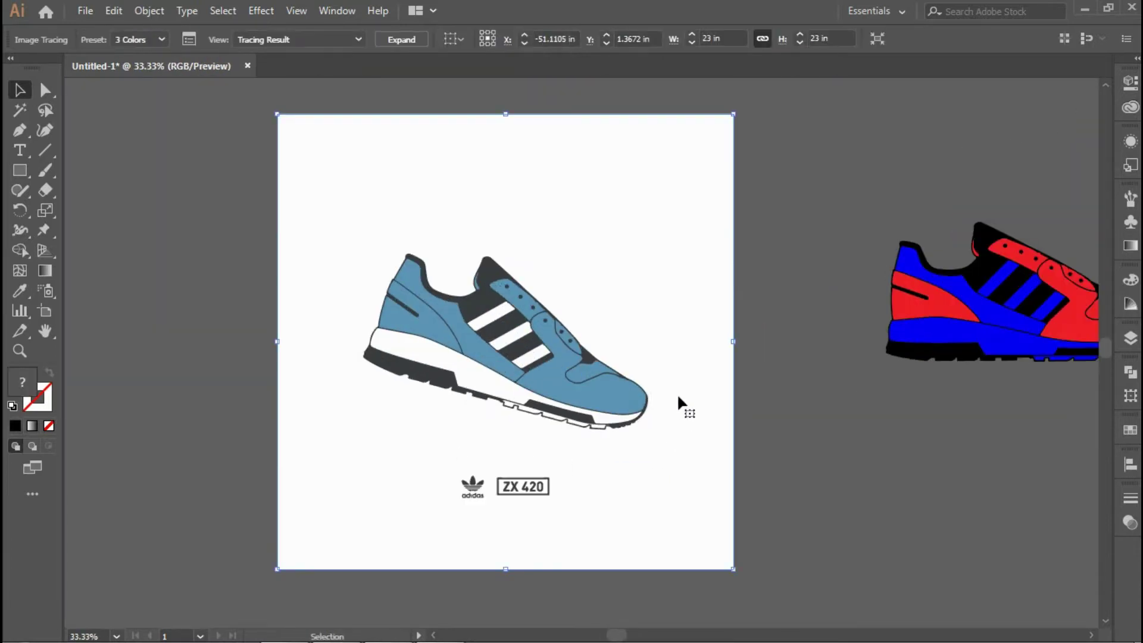
click(792, 441)
drag(792, 439, 690, 428)
drag(498, 383, 617, 401)
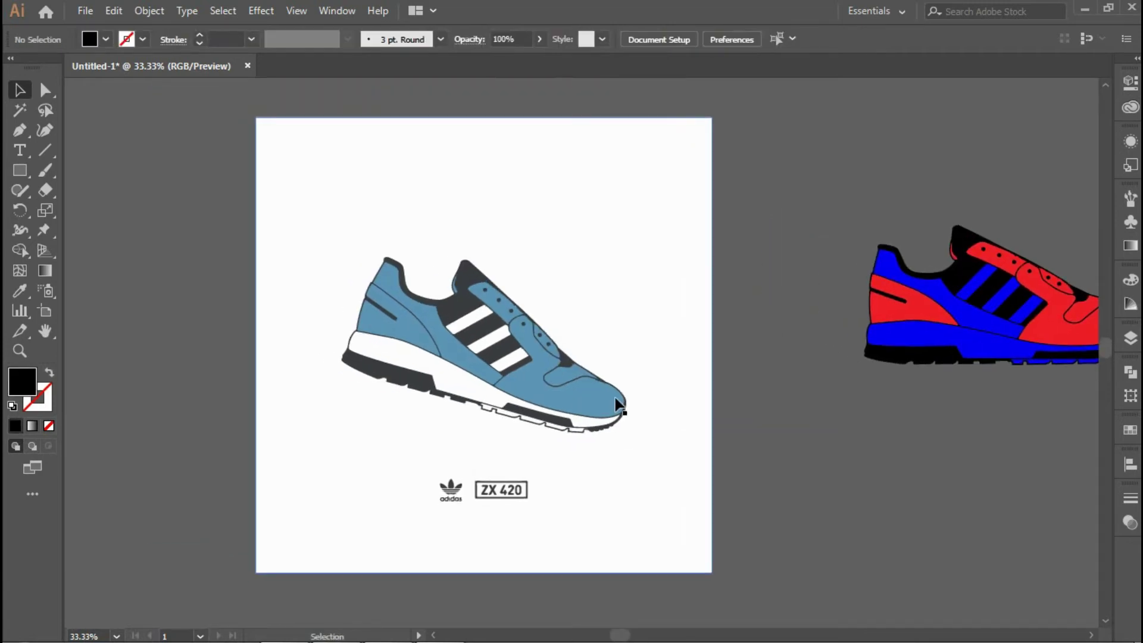
- Select the 3 Colors shoe tracing and expand it into vector paths
click(525, 354)
click(756, 424)
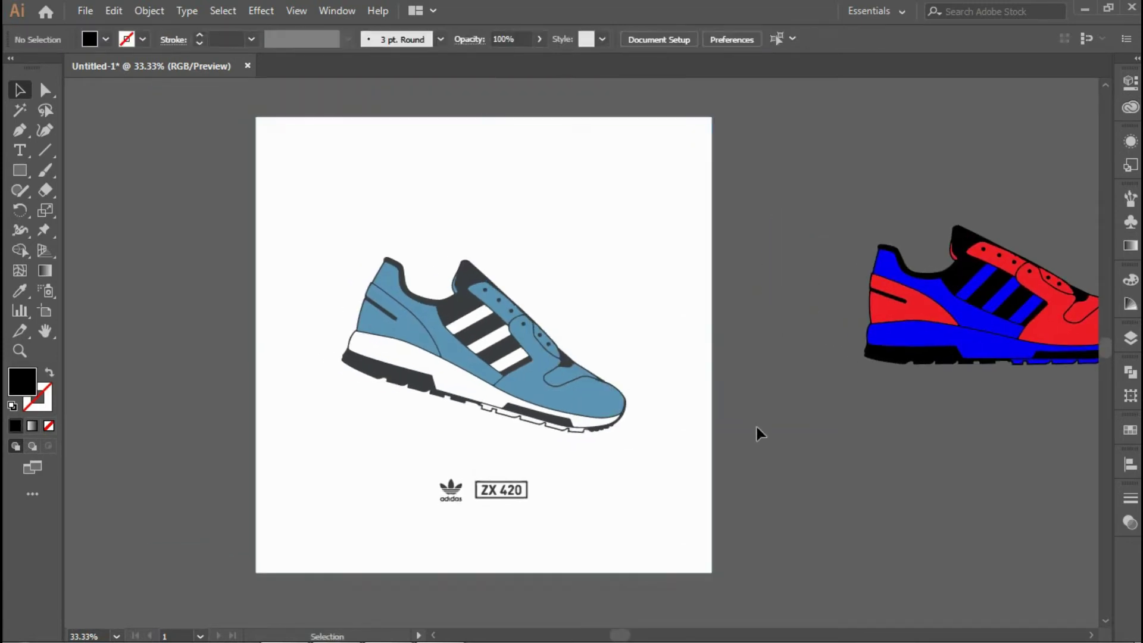
click(529, 355)
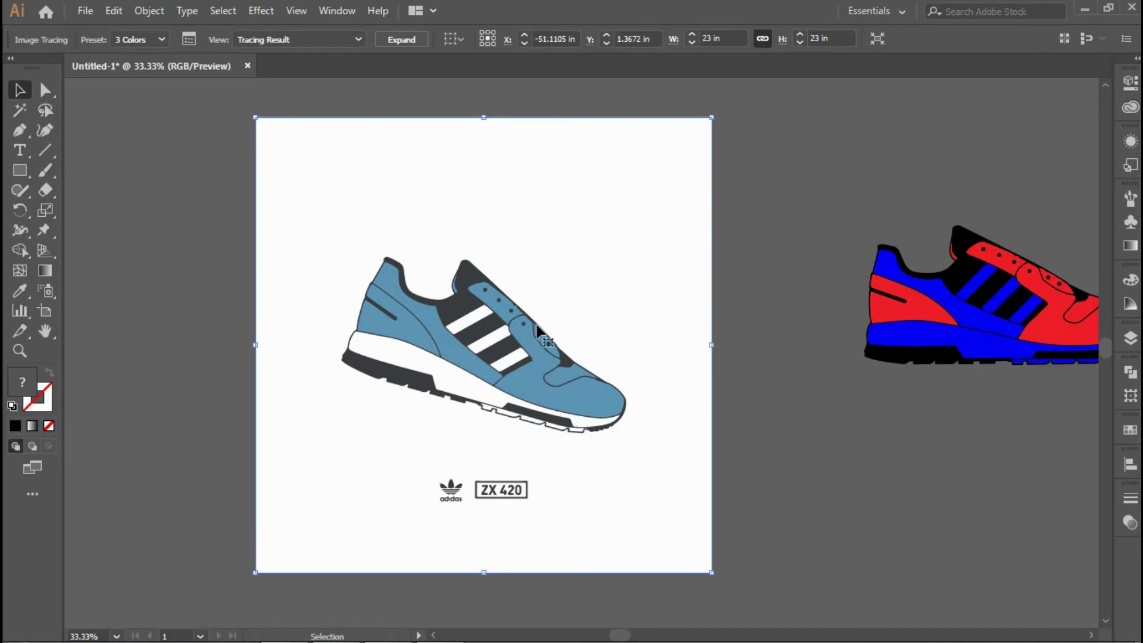
click(401, 38)
- Inside the shoe group, delete the white background rectangle and the adidas ZX 420 logo
click(781, 454)
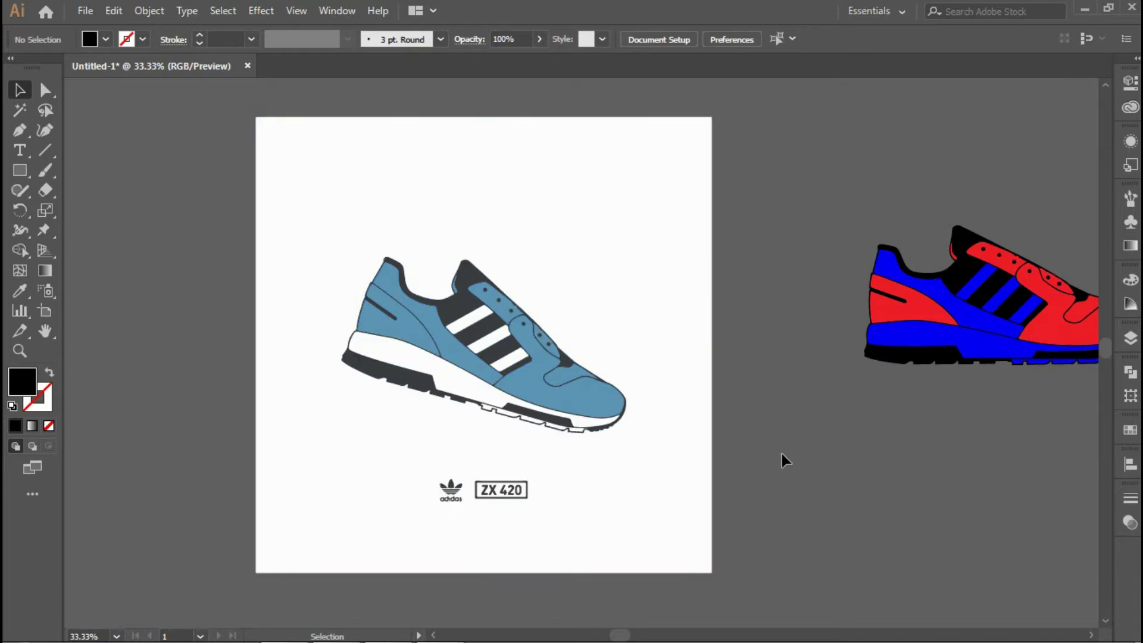
scroll(768, 448, down, 1)
double_click(659, 349)
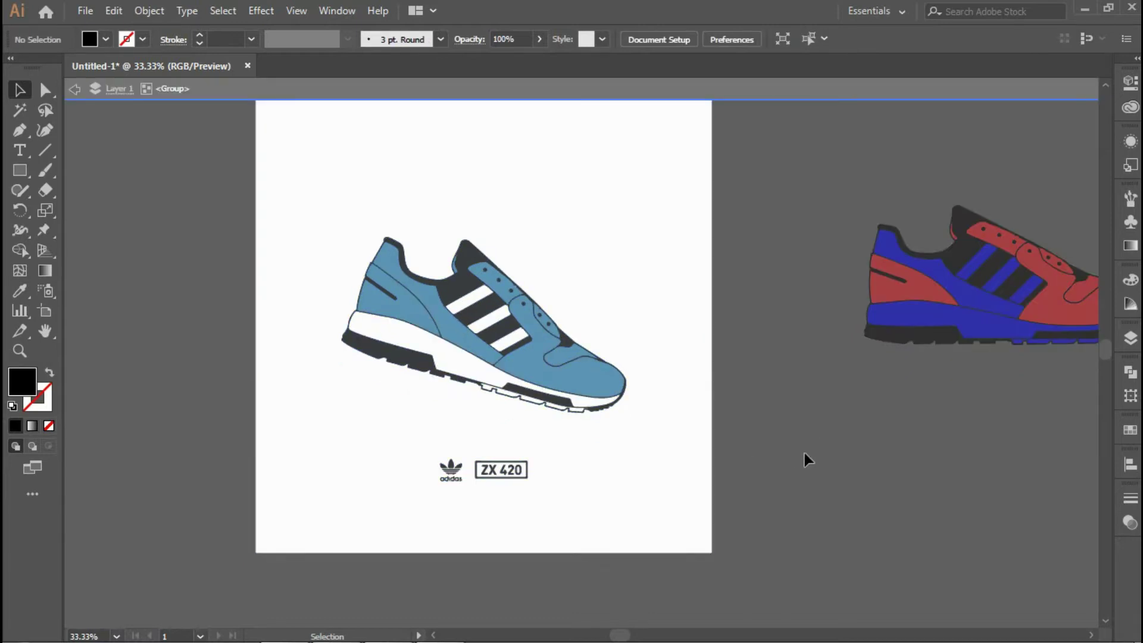
drag(776, 497, 816, 472)
drag(844, 421, 760, 474)
drag(773, 558, 317, 397)
key(Delete)
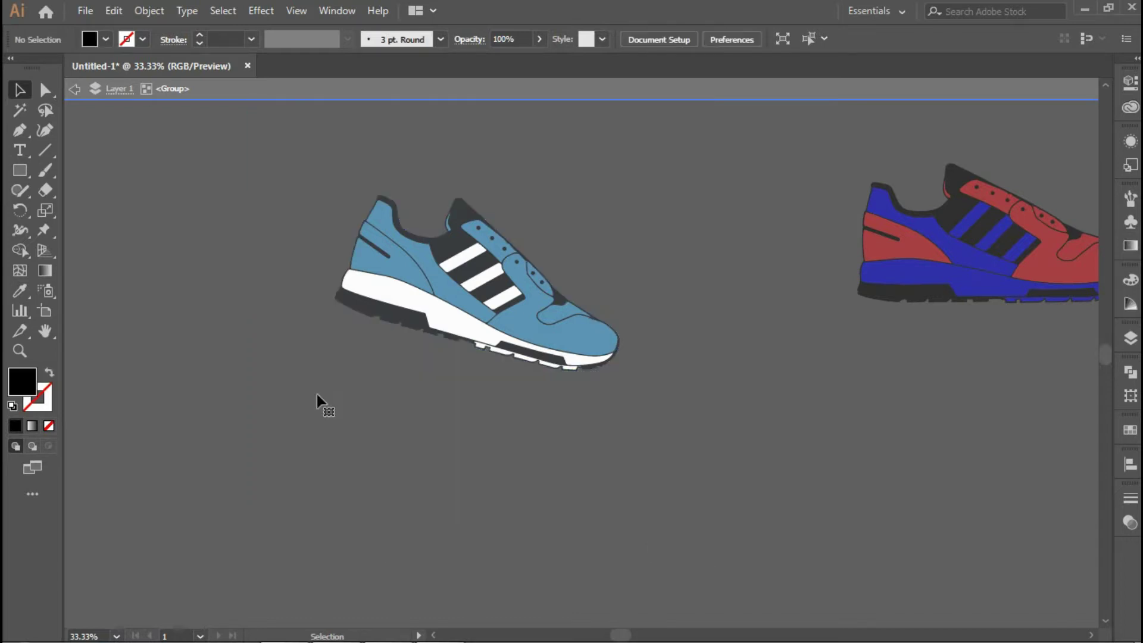
key(Escape)
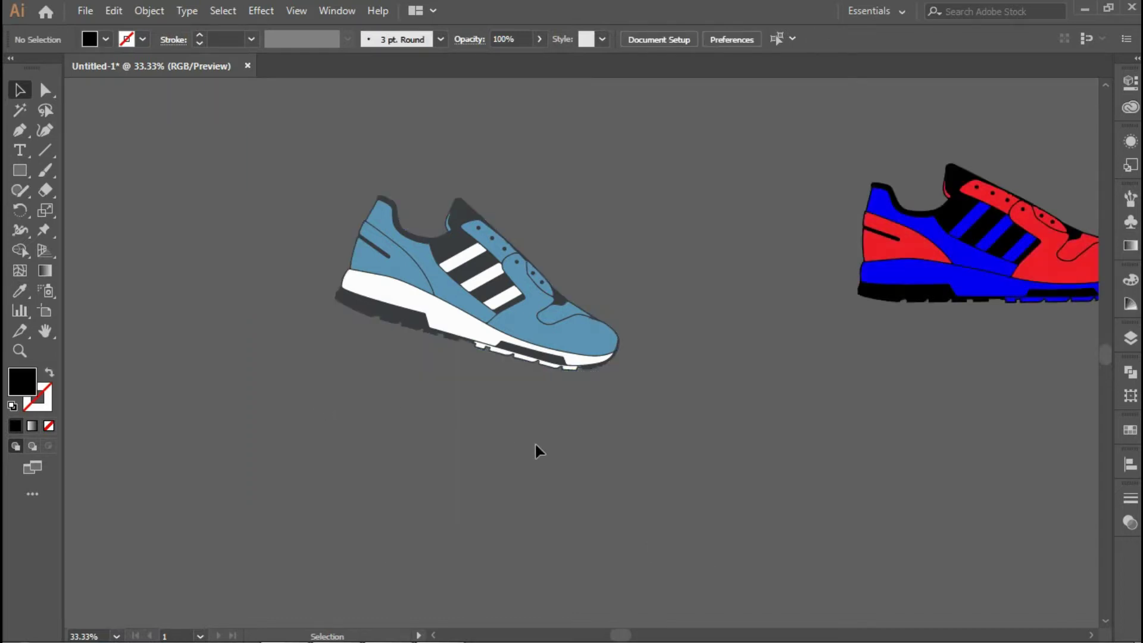
- Pan down-left and undo the last change so the blue shoe sits level
drag(605, 430, 586, 490)
drag(707, 470, 582, 452)
key(ctrl+z)
- Keep the blue shoe levelled via undo/redo, then enter the red shoe group in isolation mode
click(581, 452)
key(ctrl+z)
key(ctrl+z)
click(628, 446)
scroll(592, 439, right, 1)
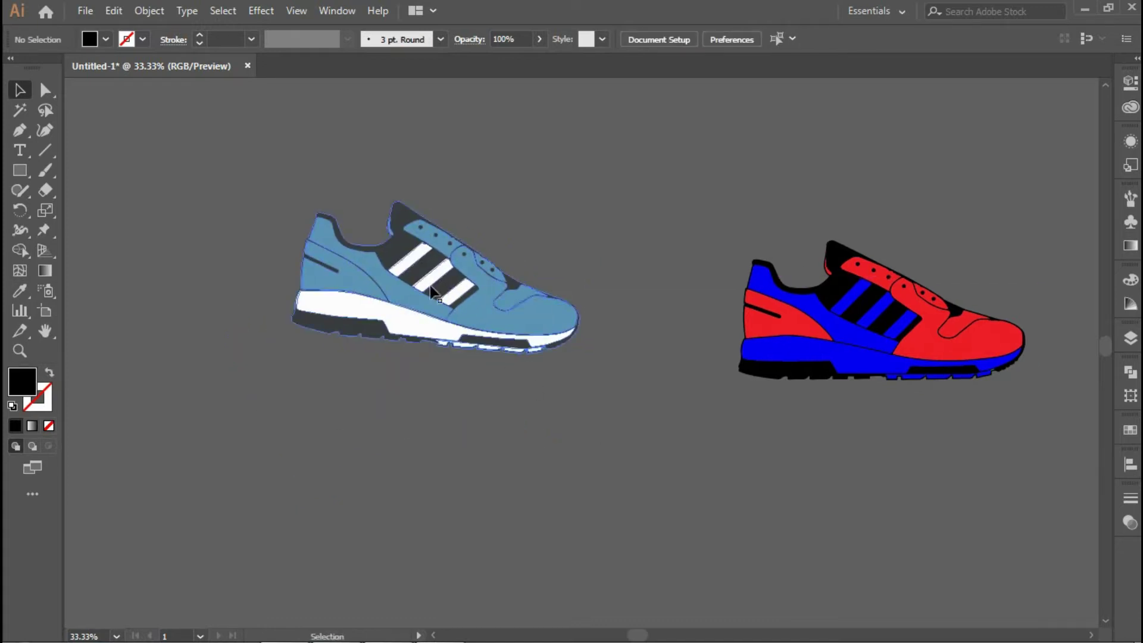
key(ctrl+z)
key(ctrl+shift+z)
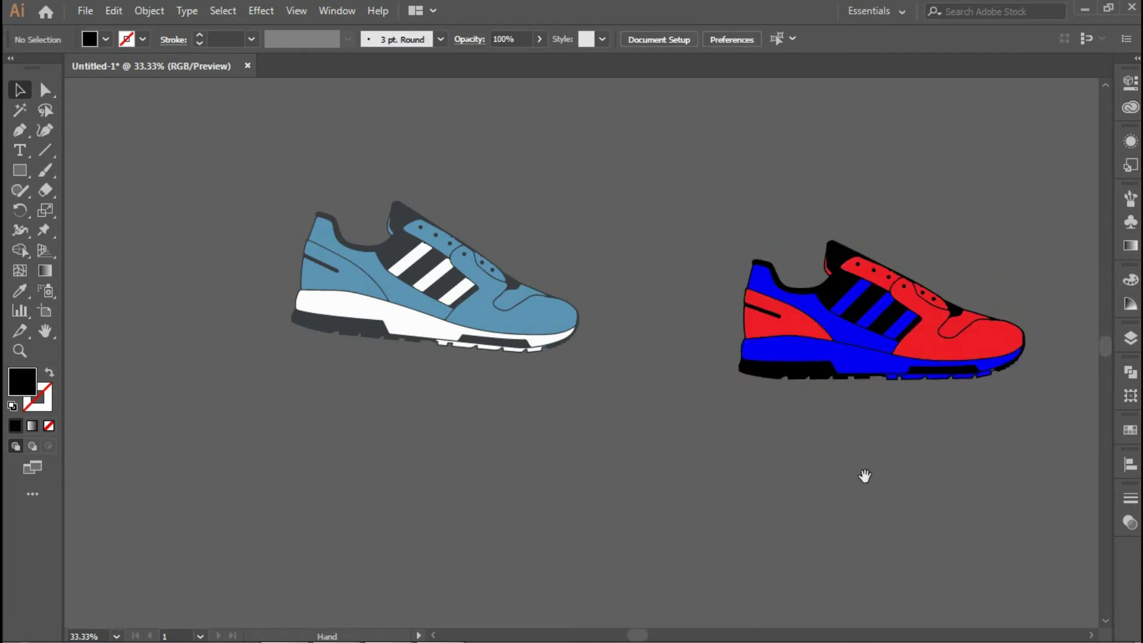
scroll(862, 475, right, 1)
key(ctrl+z)
key(ctrl+shift+z)
scroll(689, 464, right, 1)
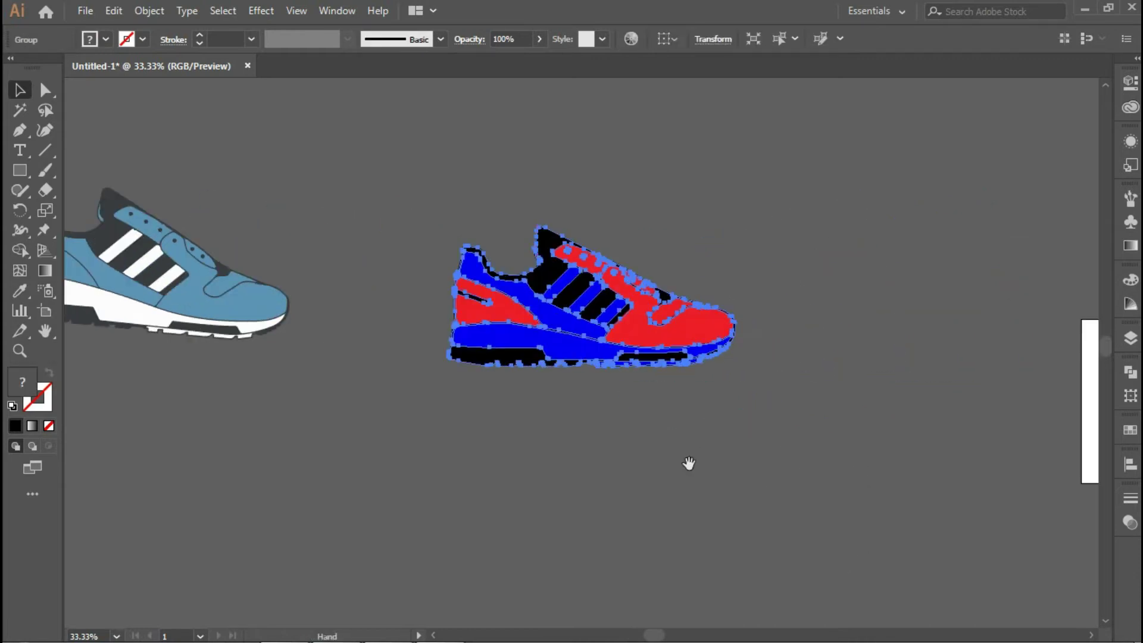
click(703, 463)
double_click(631, 300)
- Exit isolation mode and drag the red-and-blue shoe beside the empty artboard's right edge
scroll(647, 321, up, 5)
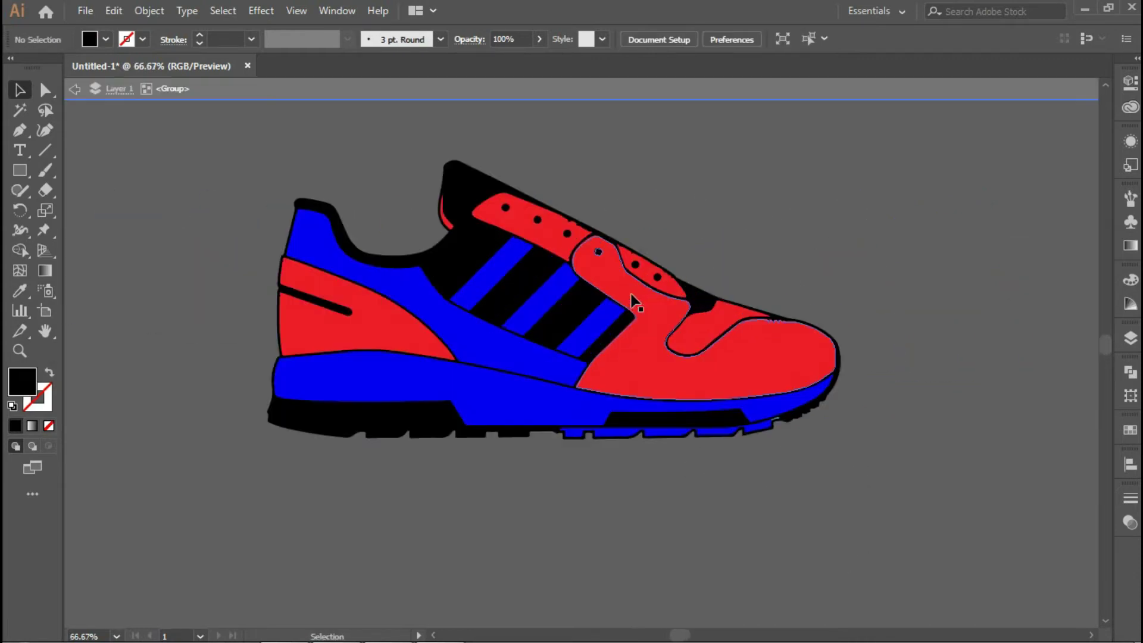
scroll(646, 320, down, 4)
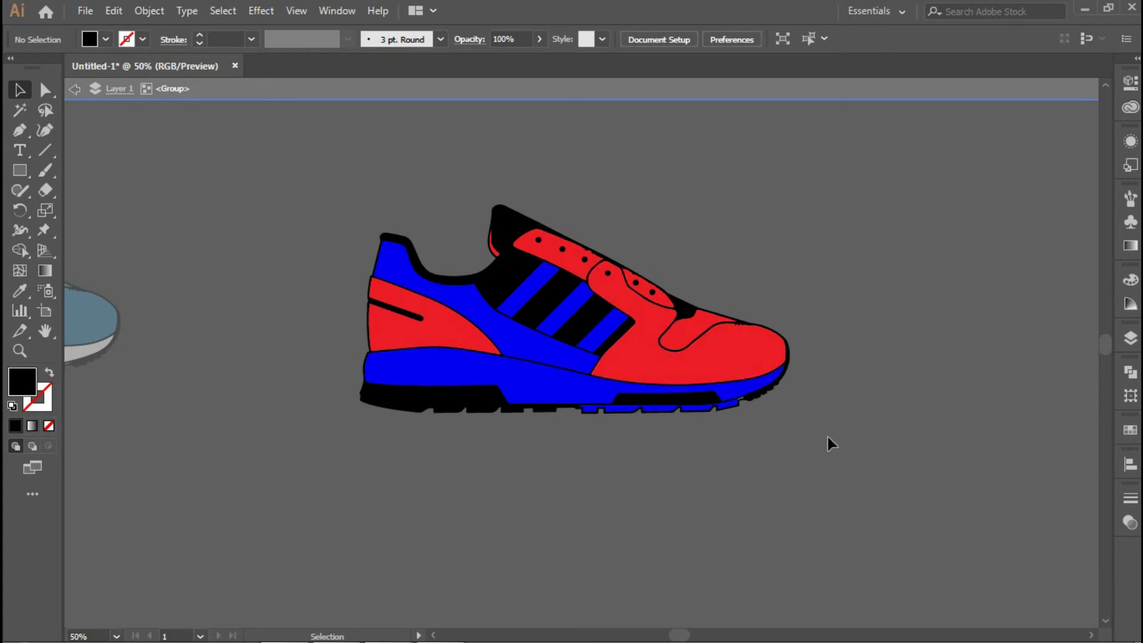
key(Escape)
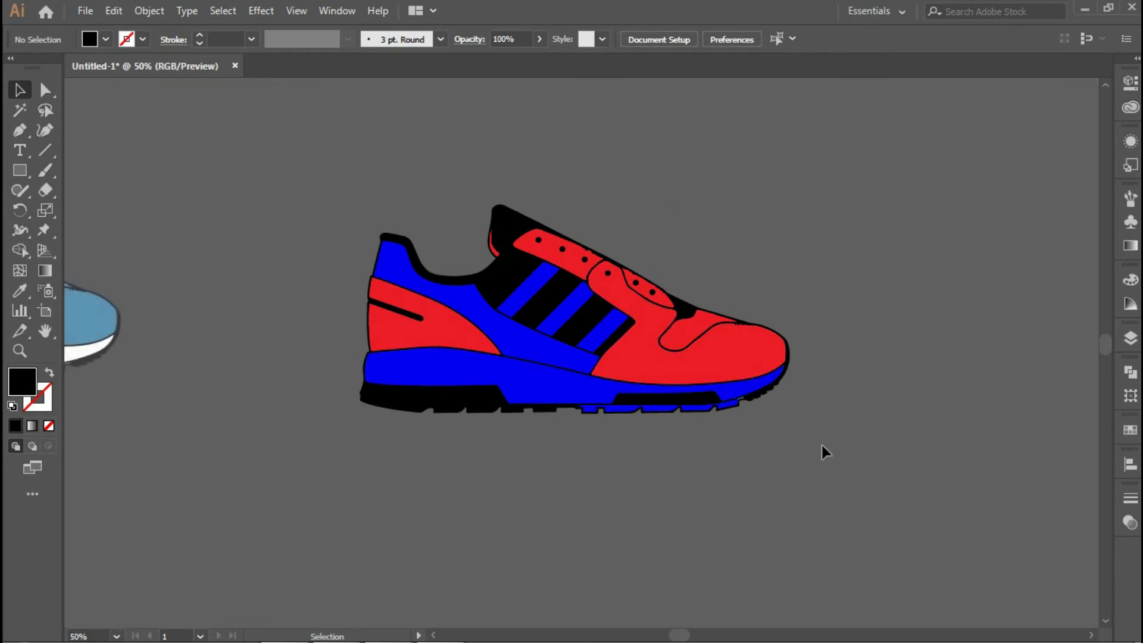
scroll(822, 446, down, 3)
drag(822, 447, 537, 366)
drag(402, 328, 505, 370)
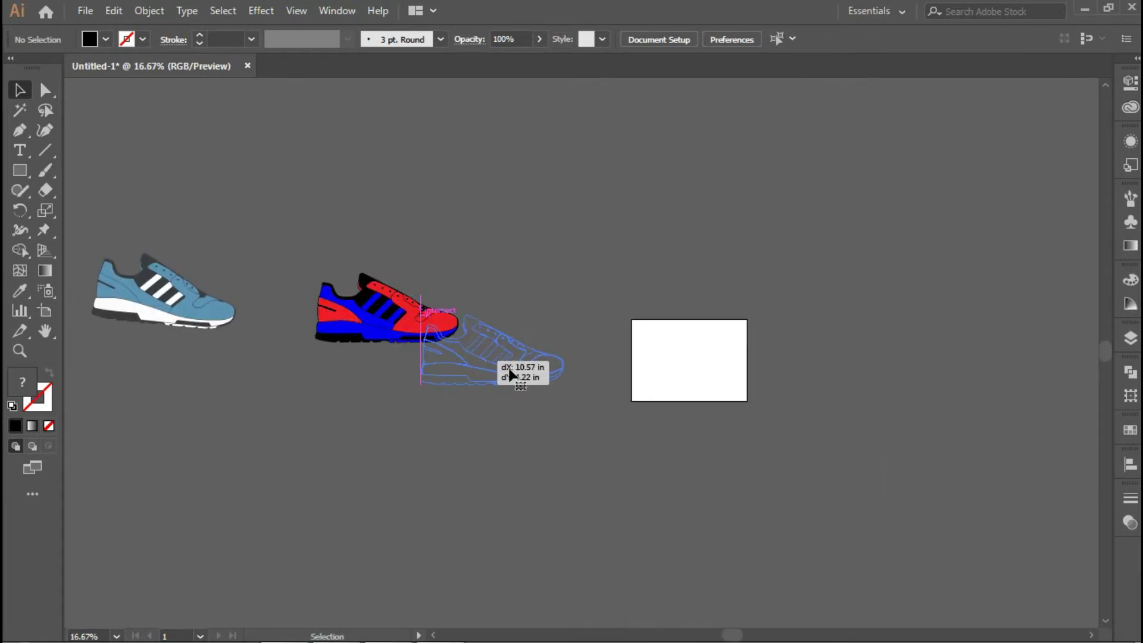
scroll(459, 416, right, 5)
click(359, 387)
drag(271, 334, 633, 337)
scroll(572, 402, up, 2)
drag(471, 422, 585, 434)
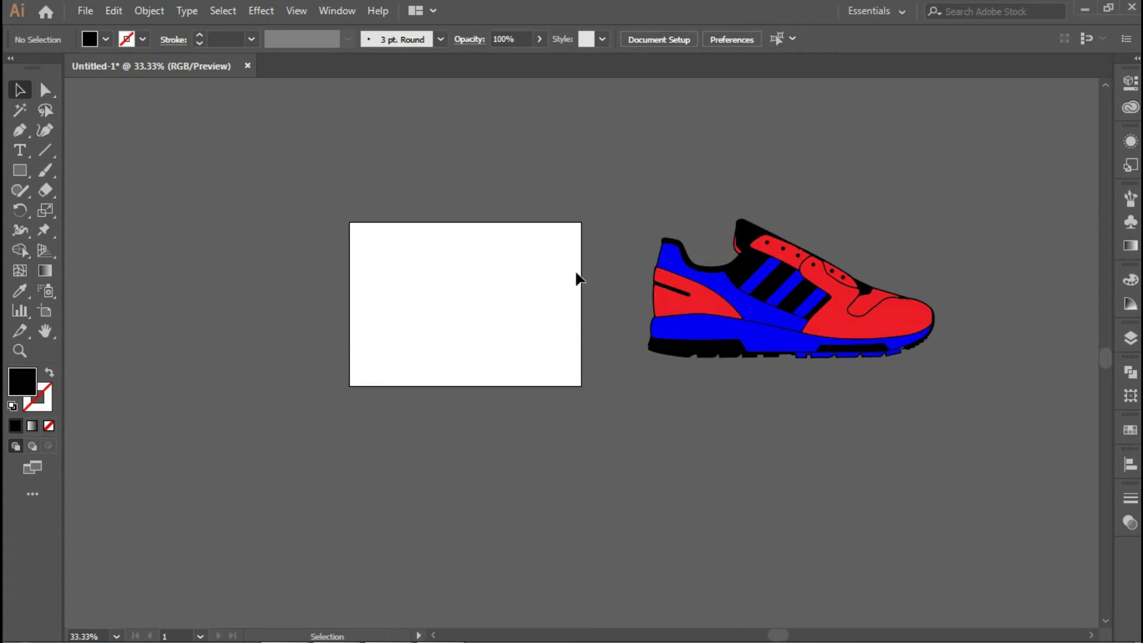
- Set the artboard to the A4 preset in landscape orientation
click(47, 313)
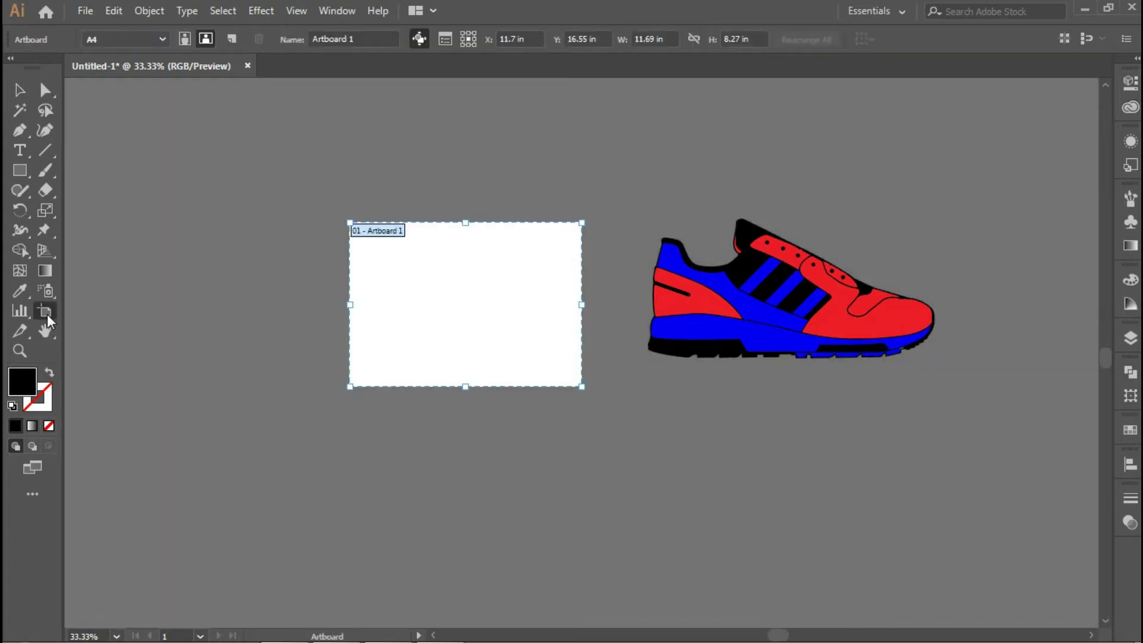
click(161, 40)
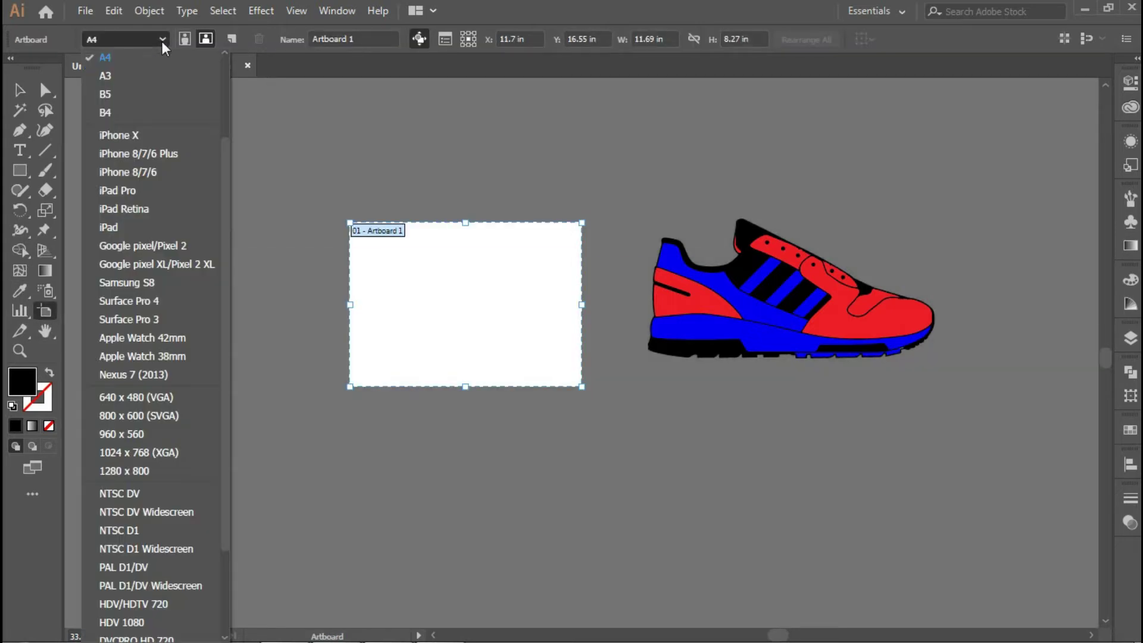
click(118, 60)
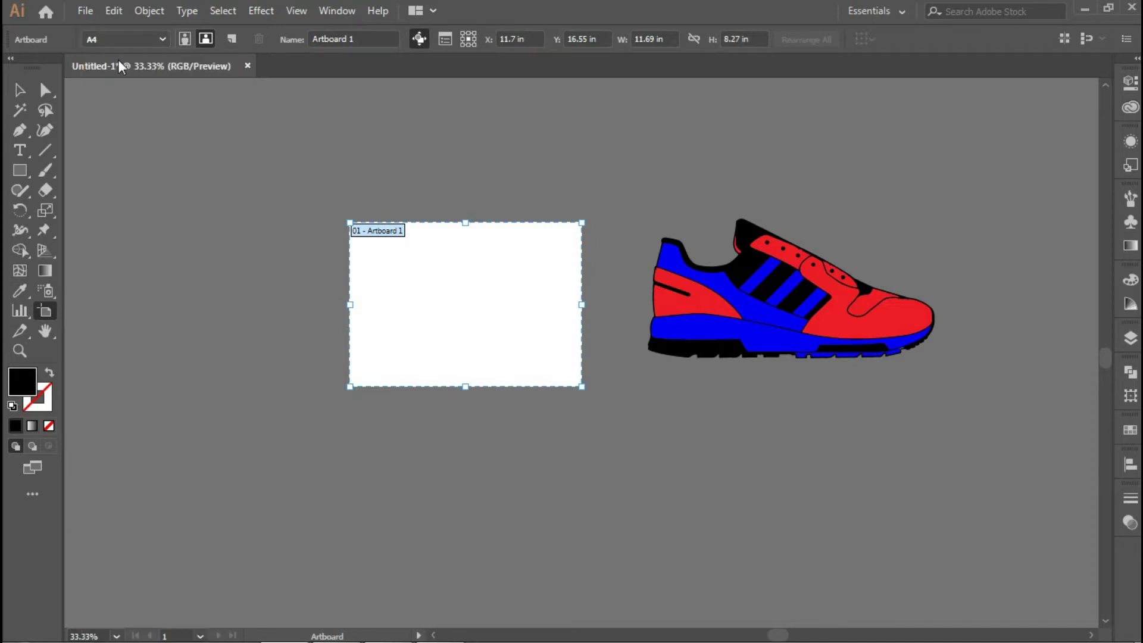
click(184, 40)
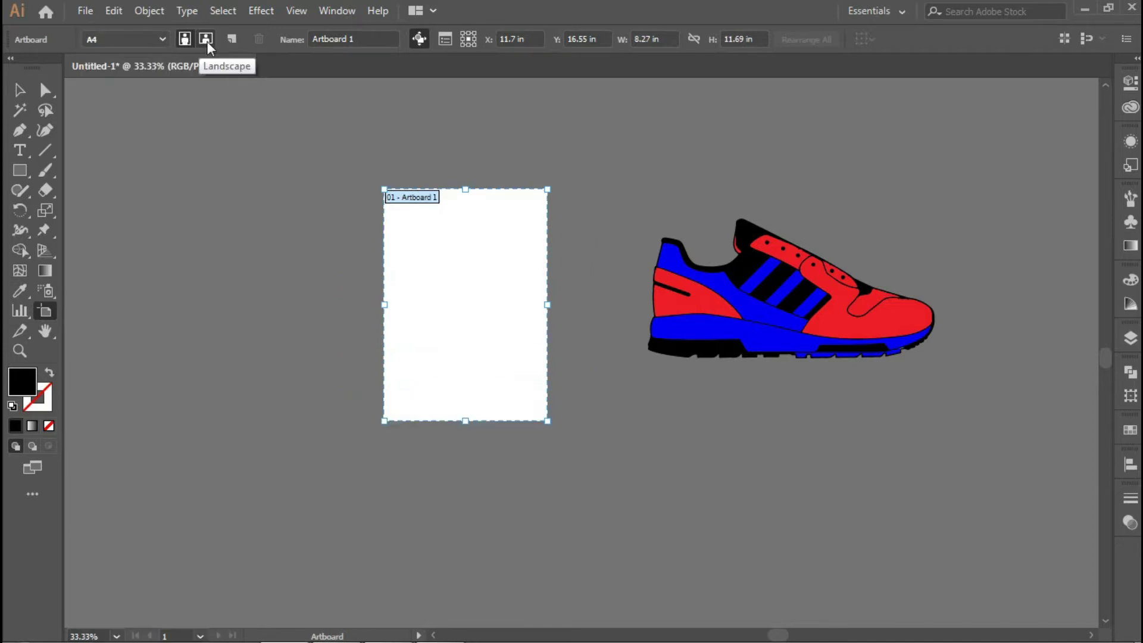
click(207, 40)
click(185, 40)
click(204, 39)
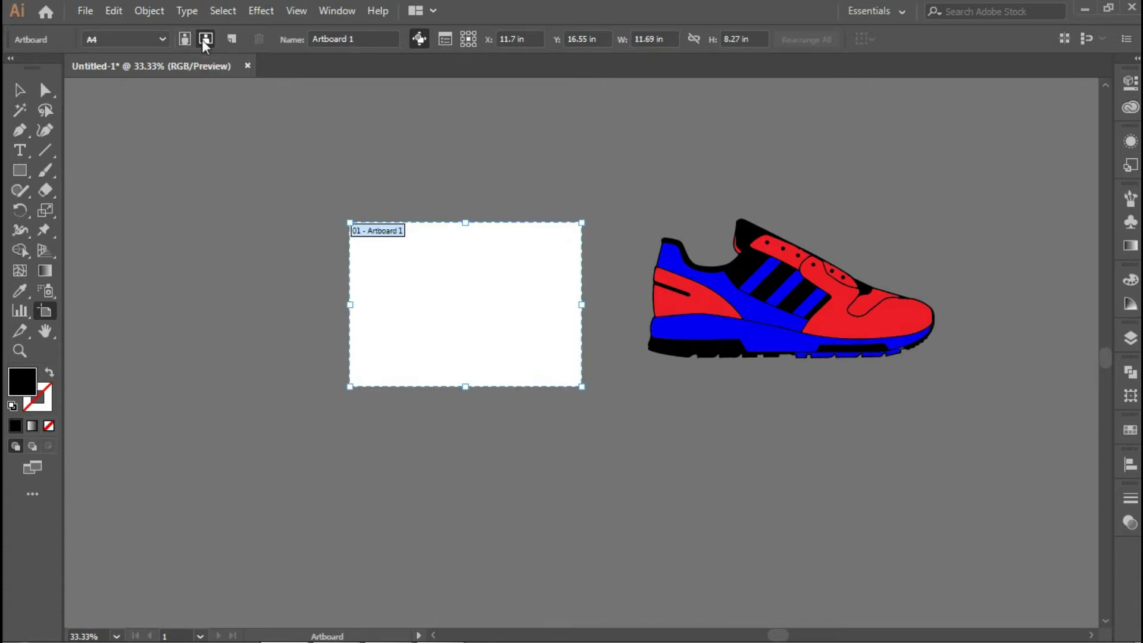
click(325, 197)
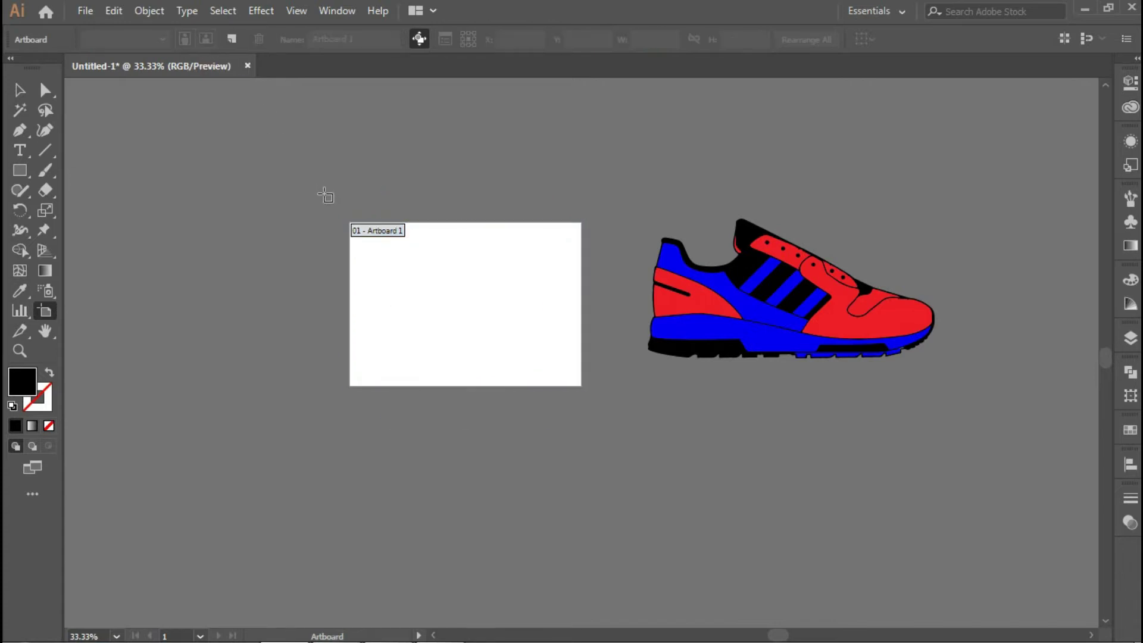
key(Escape)
- Centre the red shoe horizontally and vertically, aligned to the artboard
scroll(779, 357, up, 3)
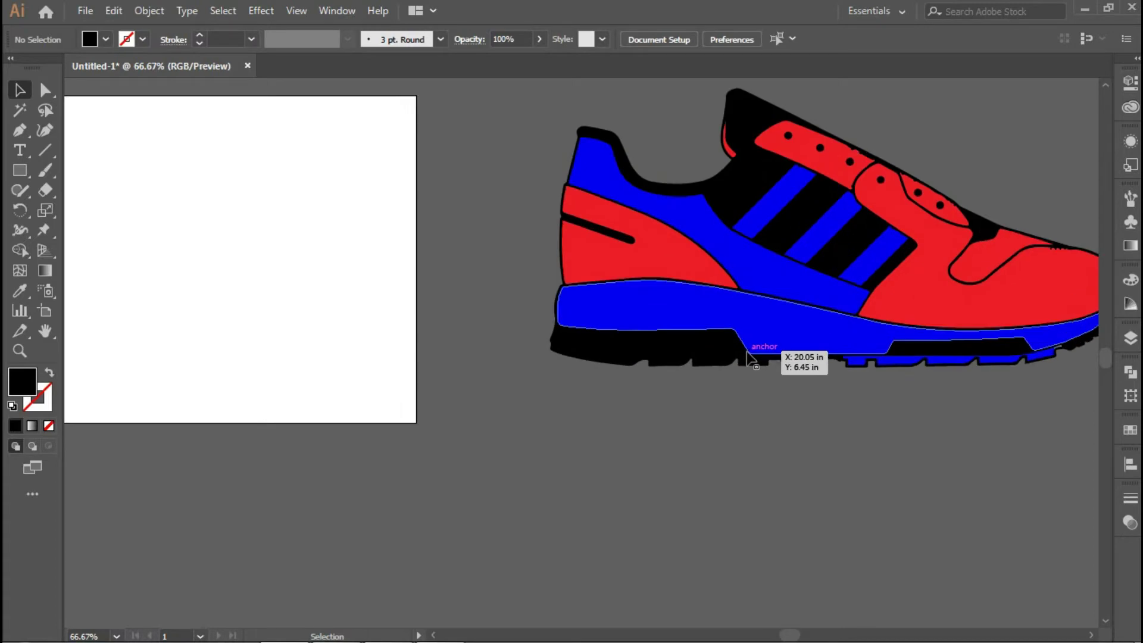
scroll(921, 343, down, 4)
click(922, 341)
click(862, 403)
drag(920, 302, 602, 456)
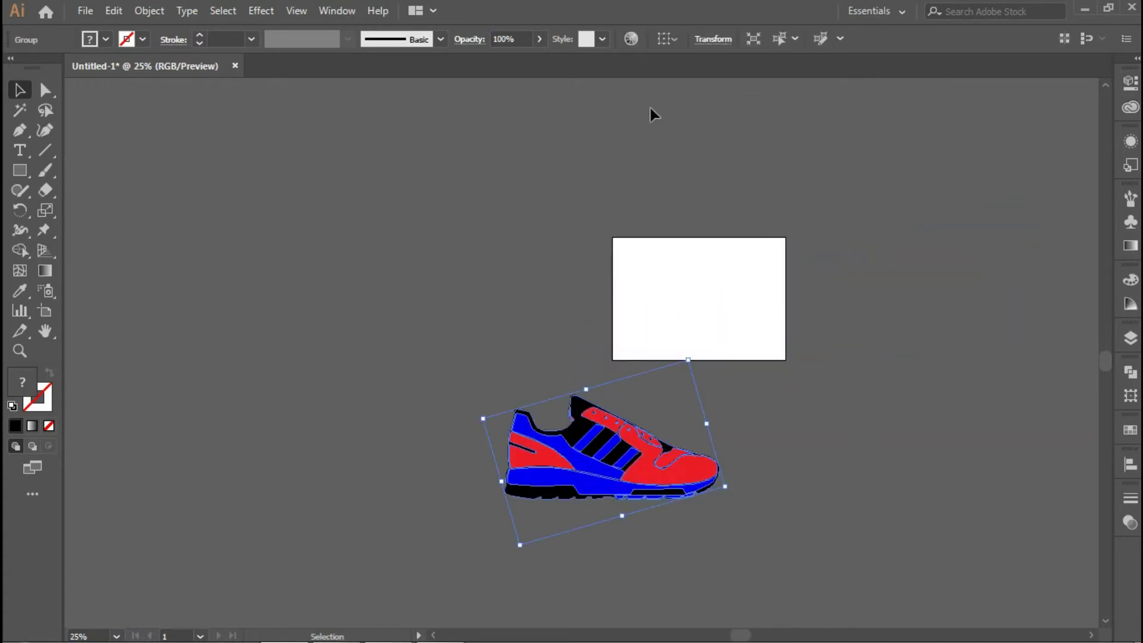
click(666, 37)
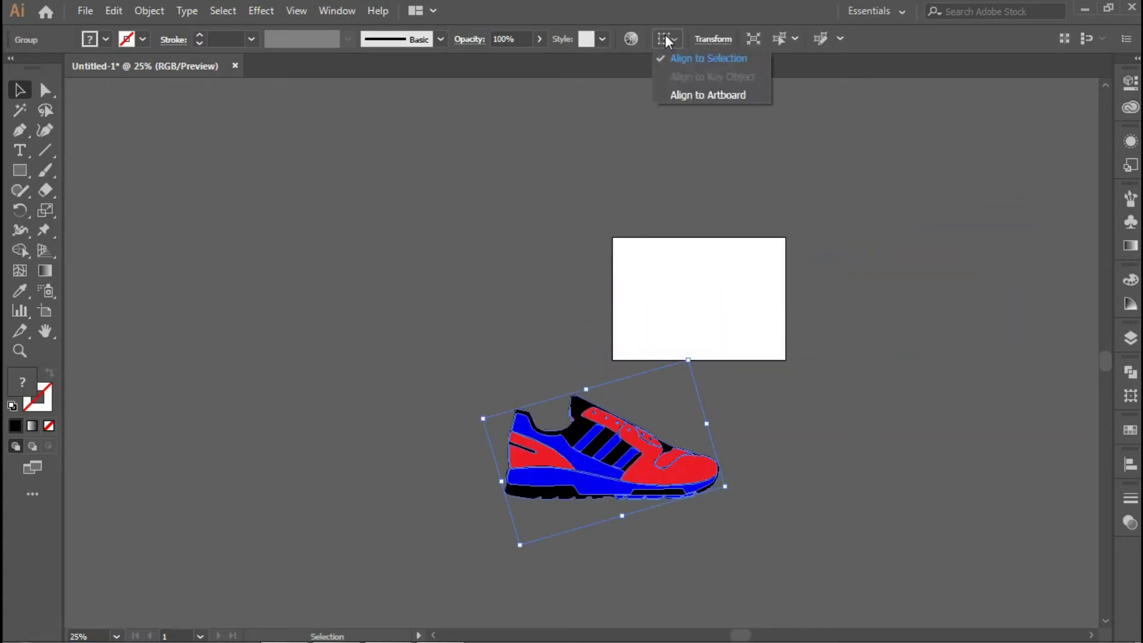
click(681, 97)
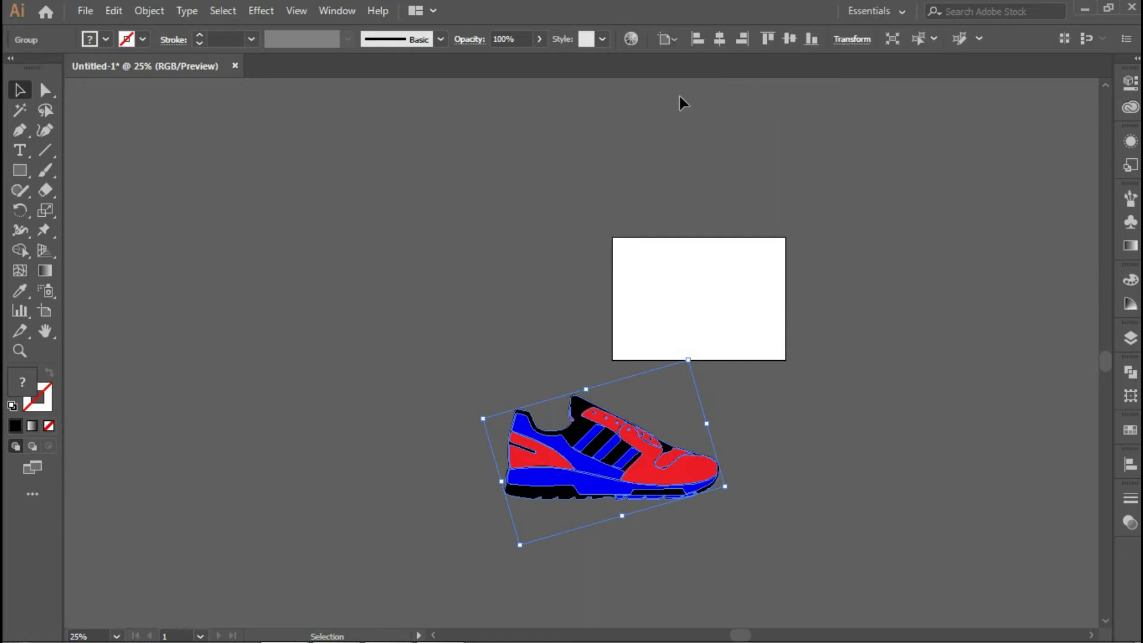
click(720, 38)
click(791, 38)
click(771, 385)
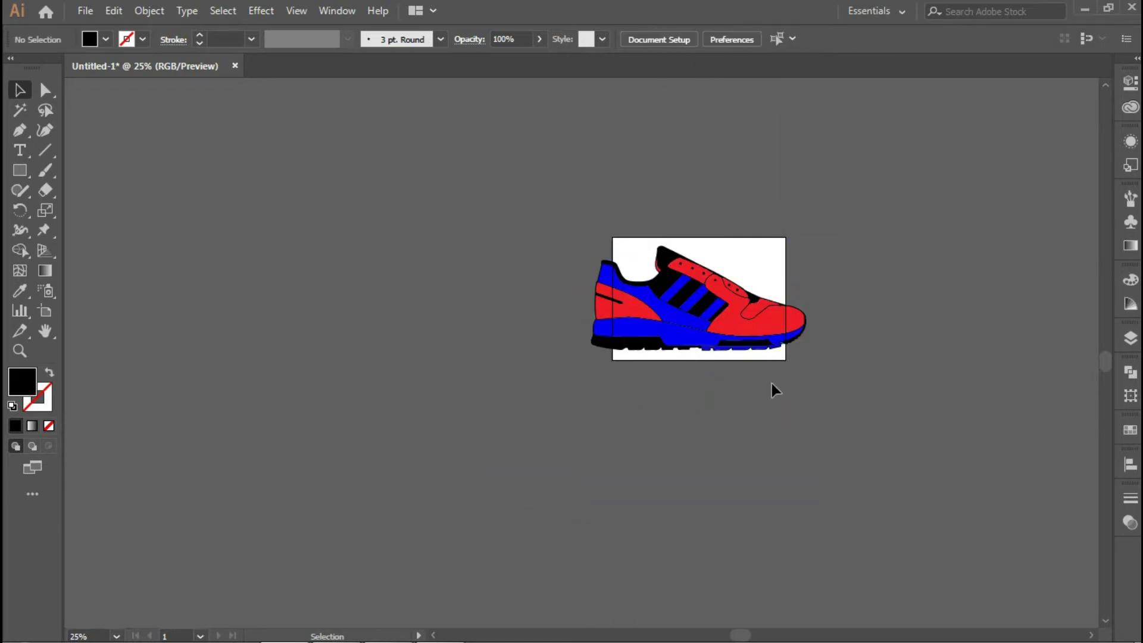
- Set the shoe group's width to 10 in in Transform, keeping proportions
scroll(772, 383, up, 3)
drag(750, 373, 697, 497)
click(651, 408)
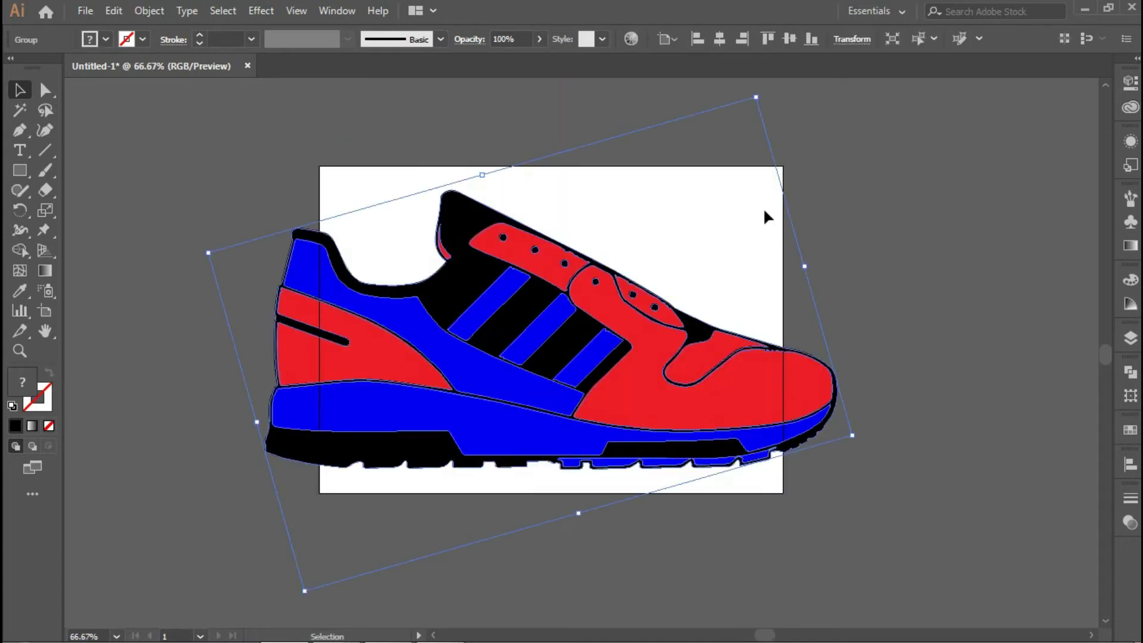
click(792, 226)
click(730, 361)
click(873, 342)
key(ctrl+a)
click(853, 40)
click(820, 66)
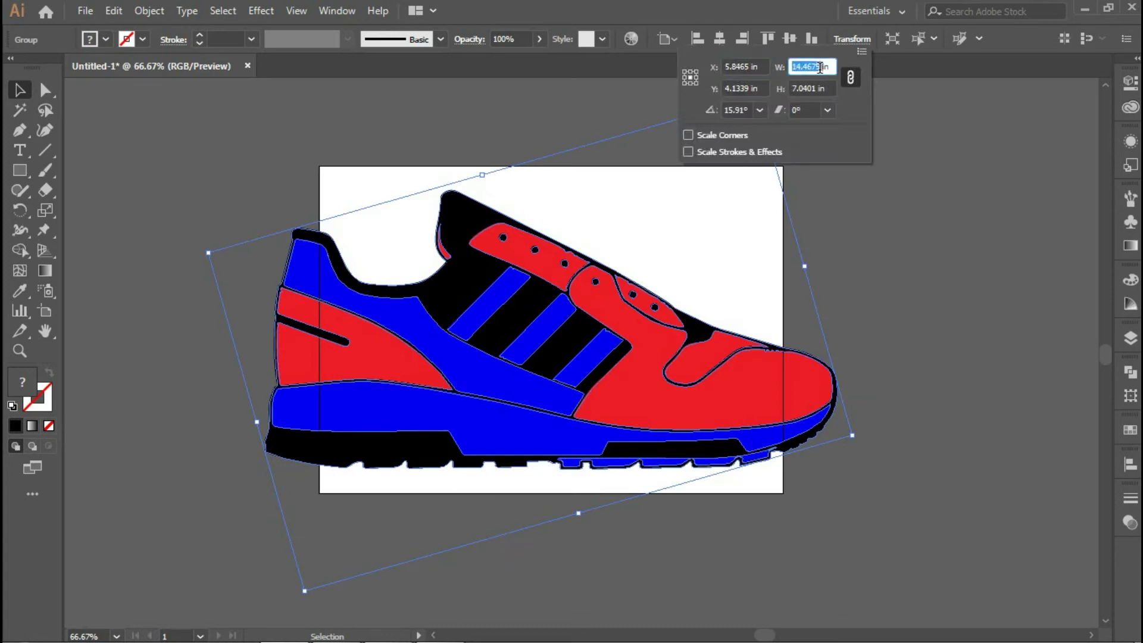
text(10)
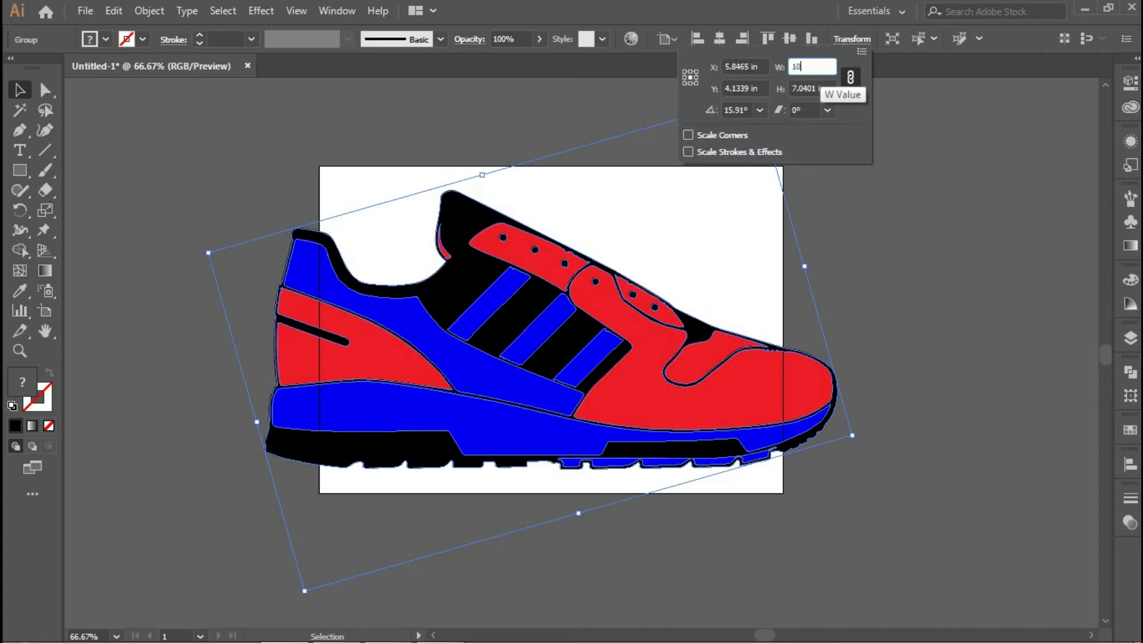
key(Tab)
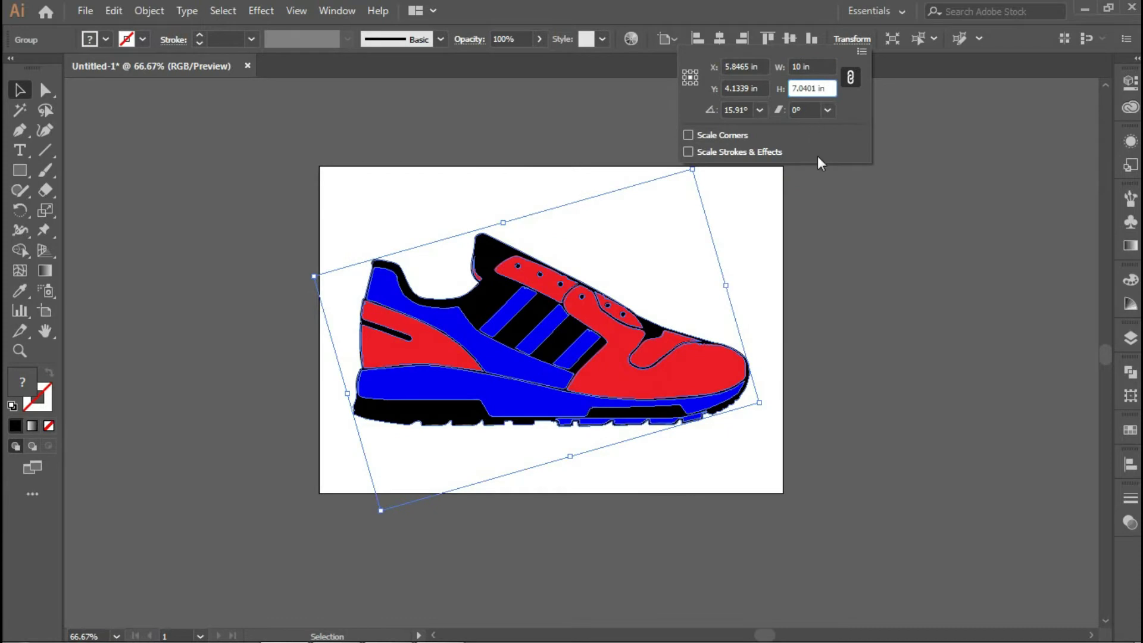
click(861, 279)
click(861, 279)
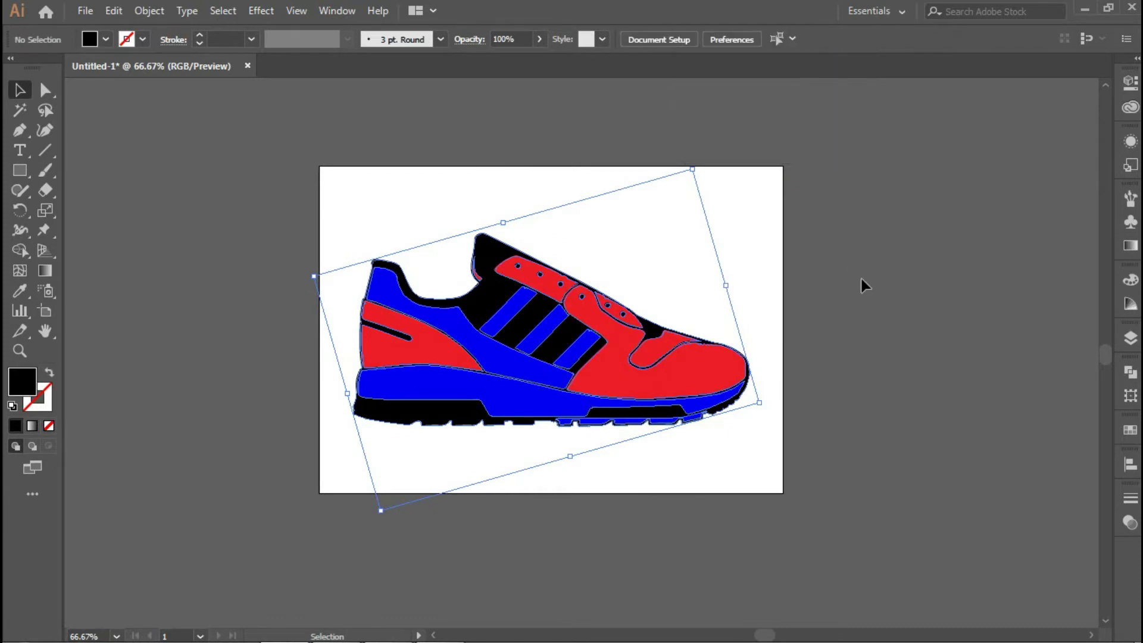
- Zoom in and out to check the shoe's edges, then recentre the artboard in view
scroll(601, 386, up, 4)
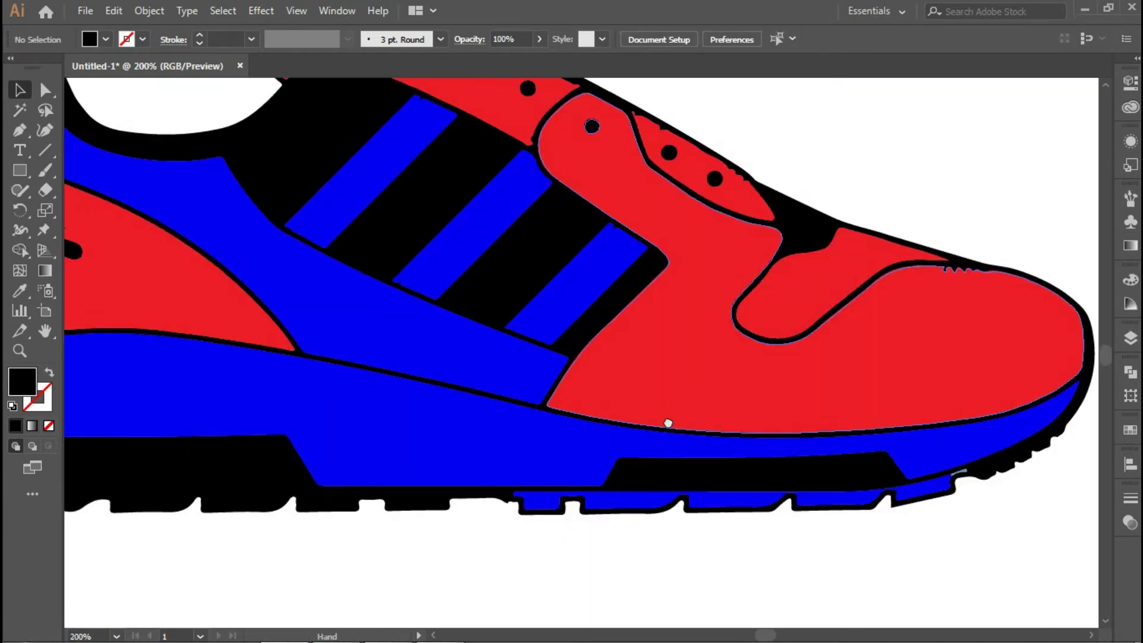
scroll(669, 423, down, 4)
scroll(670, 426, up, 4)
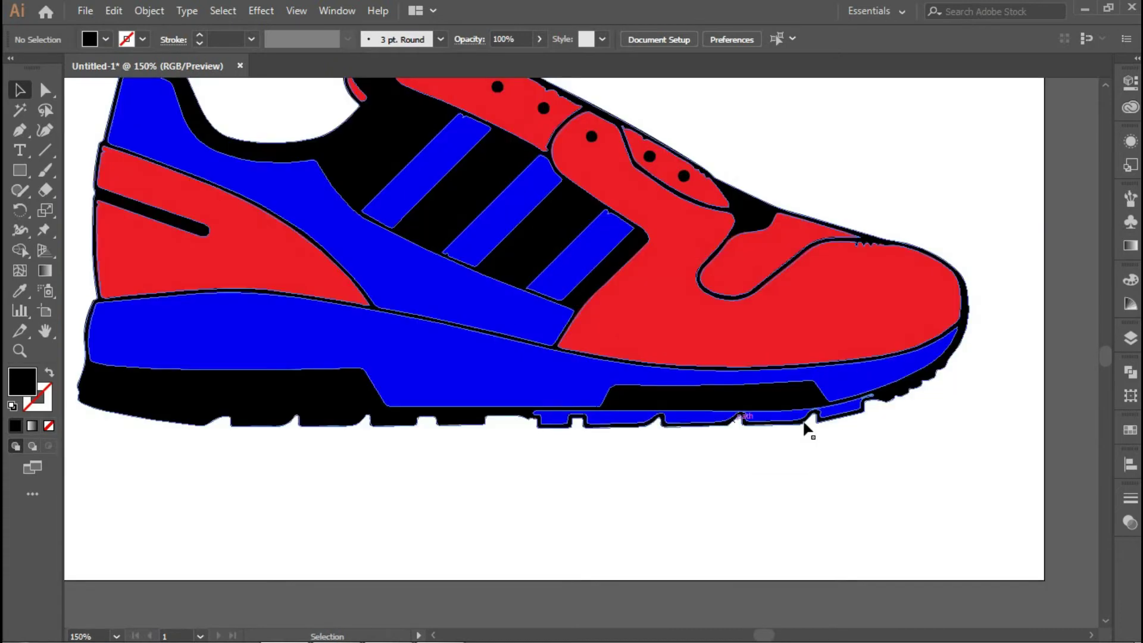
scroll(805, 424, down, 2)
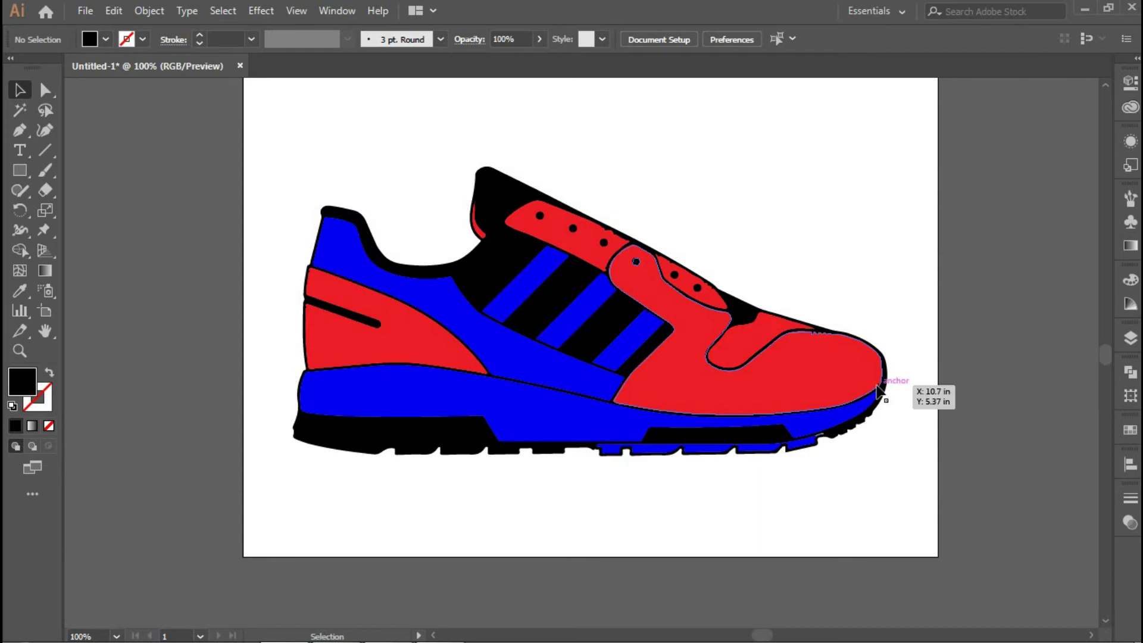
scroll(868, 394, down, 1)
drag(893, 395, 789, 386)
drag(756, 421, 806, 357)
click(748, 438)
drag(748, 439, 871, 407)
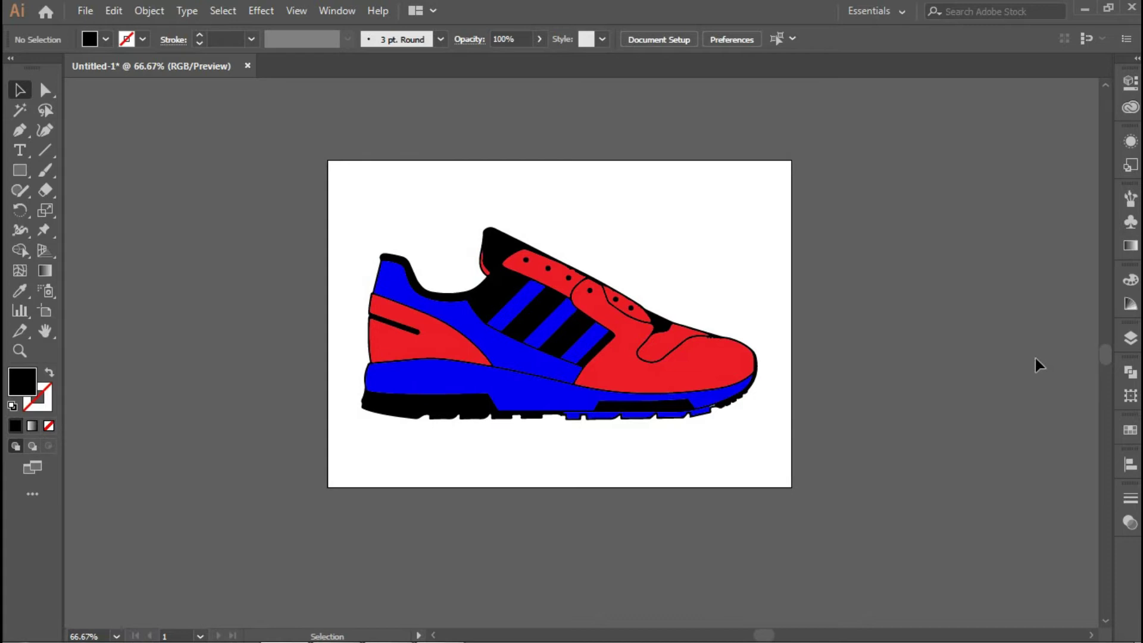
- Add a new layer above Layer 1 and name it Marking
click(1131, 338)
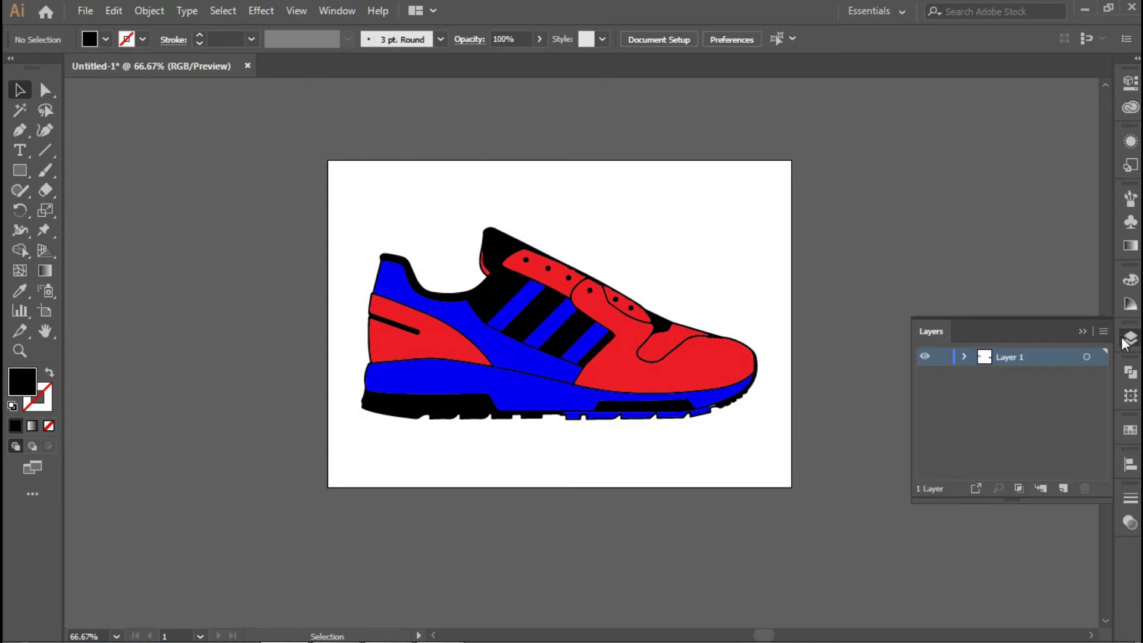
click(1131, 339)
click(1130, 339)
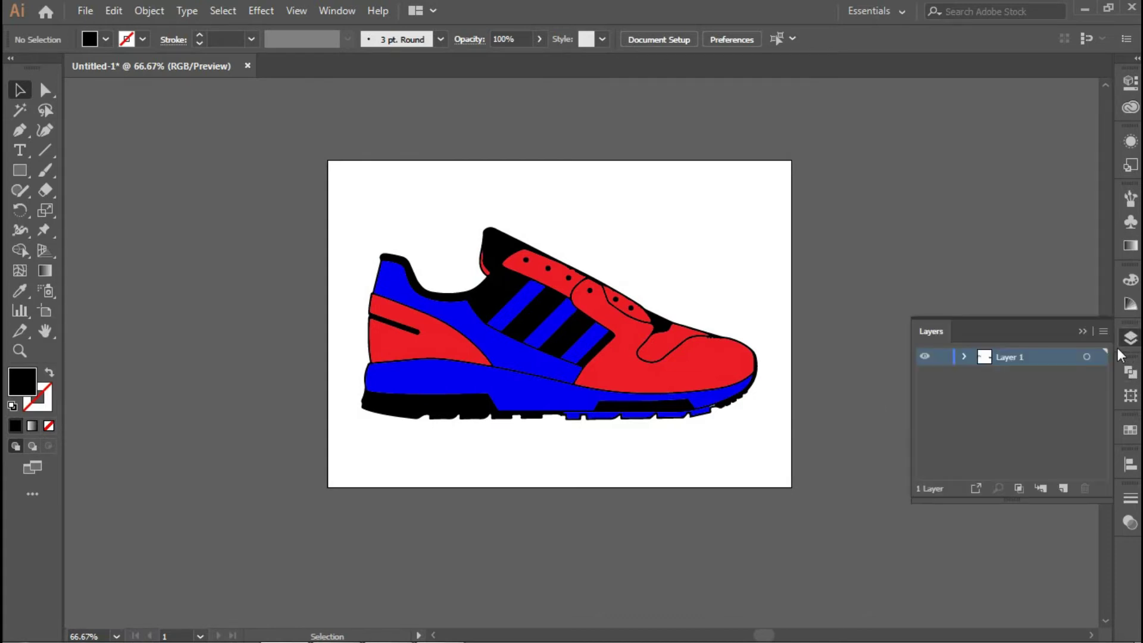
click(1062, 489)
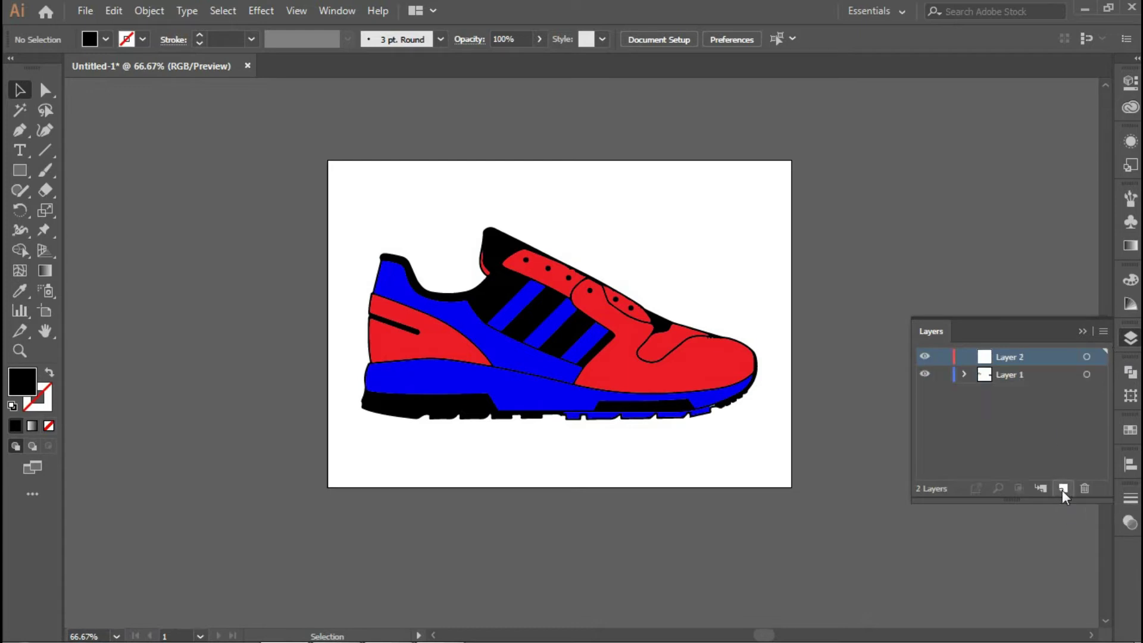
double_click(1011, 358)
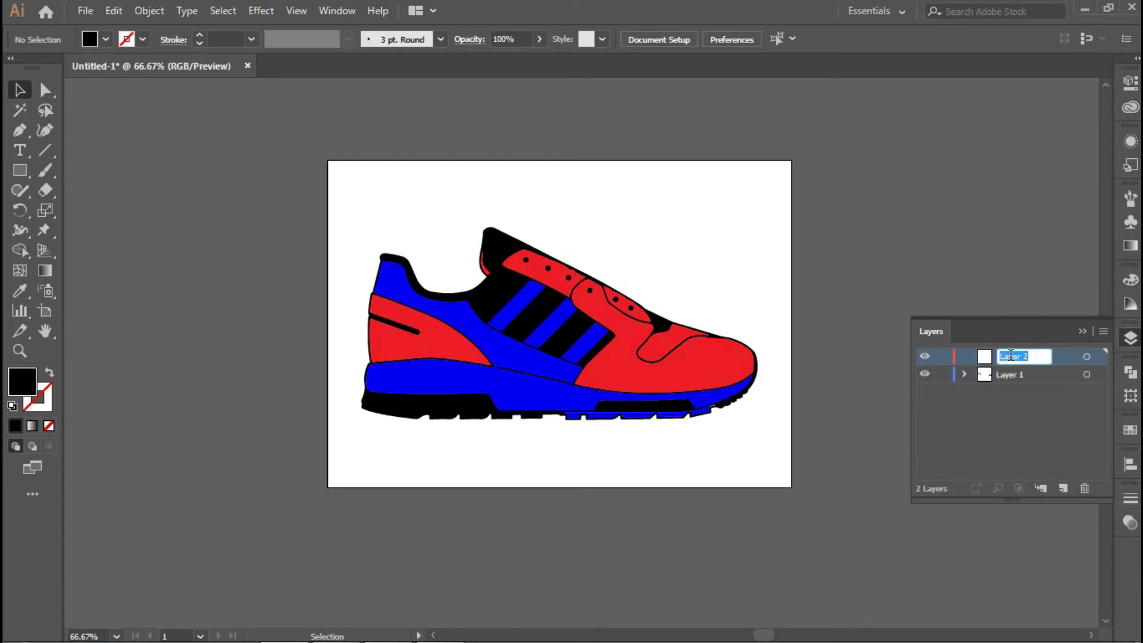
text(Marking)
click(994, 391)
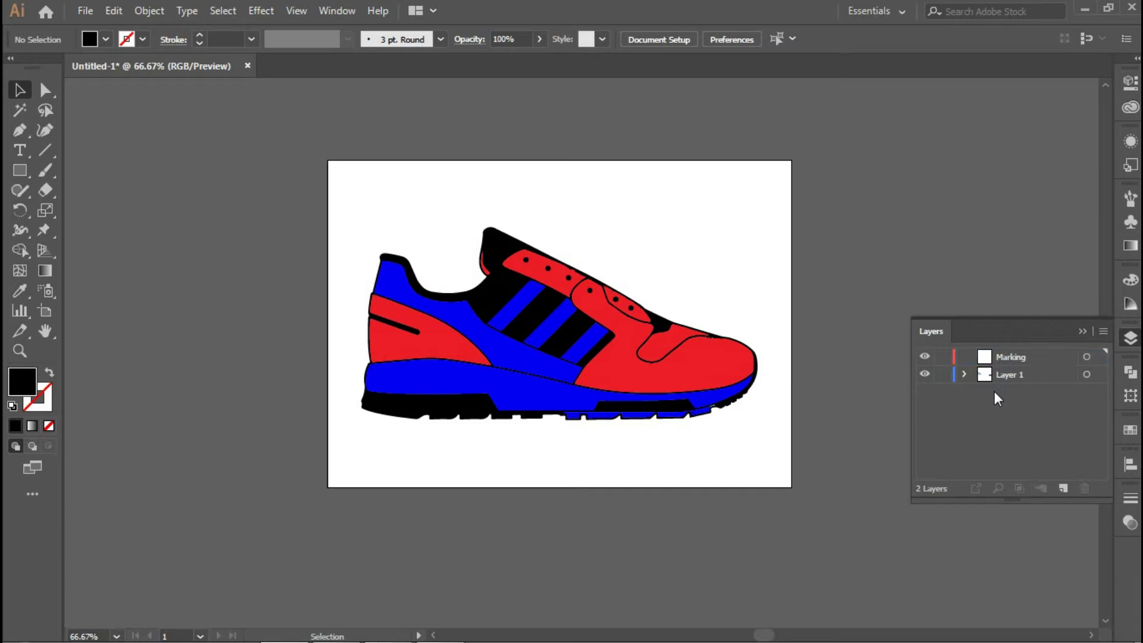
- Rename Layer 1 to Design and make Marking the active layer
click(1017, 372)
click(1016, 358)
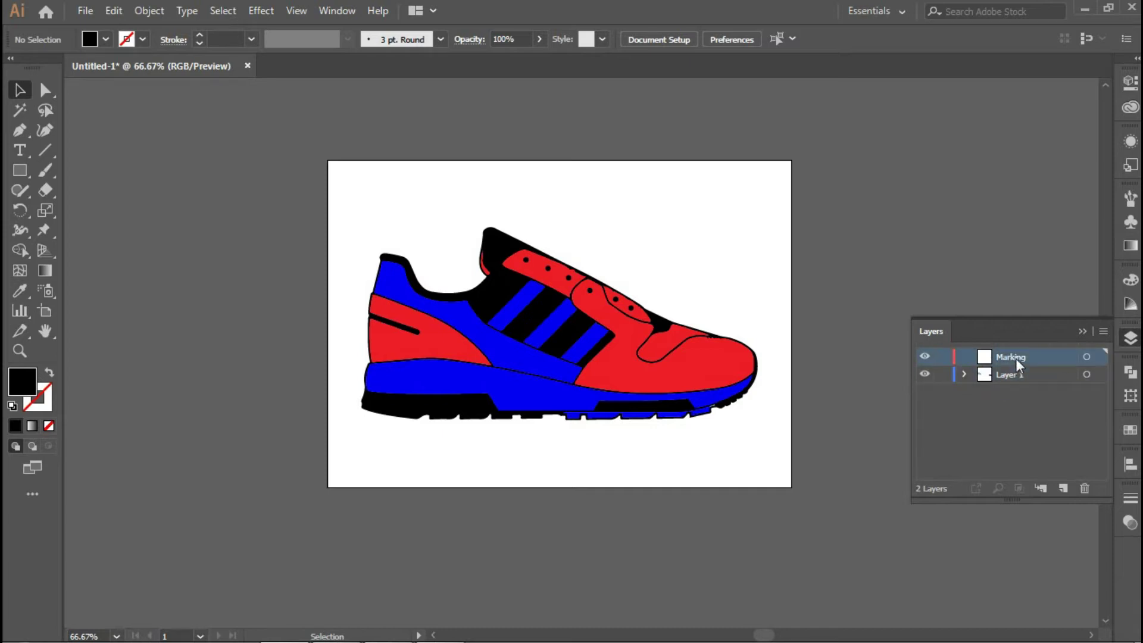
double_click(1011, 373)
text(Design)
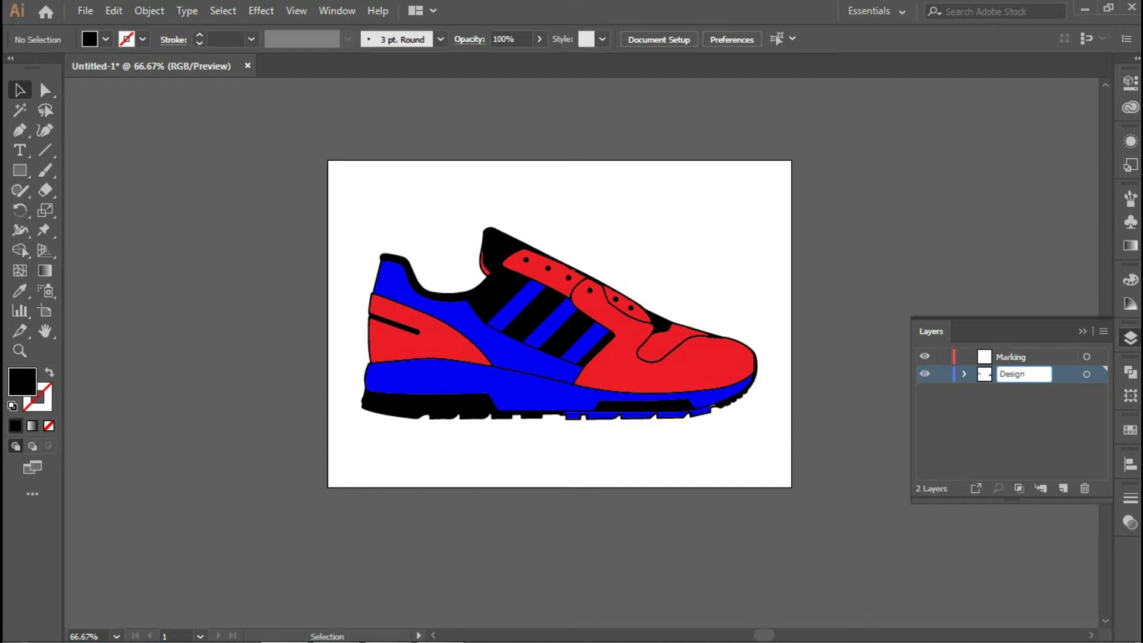
click(1034, 410)
click(1027, 361)
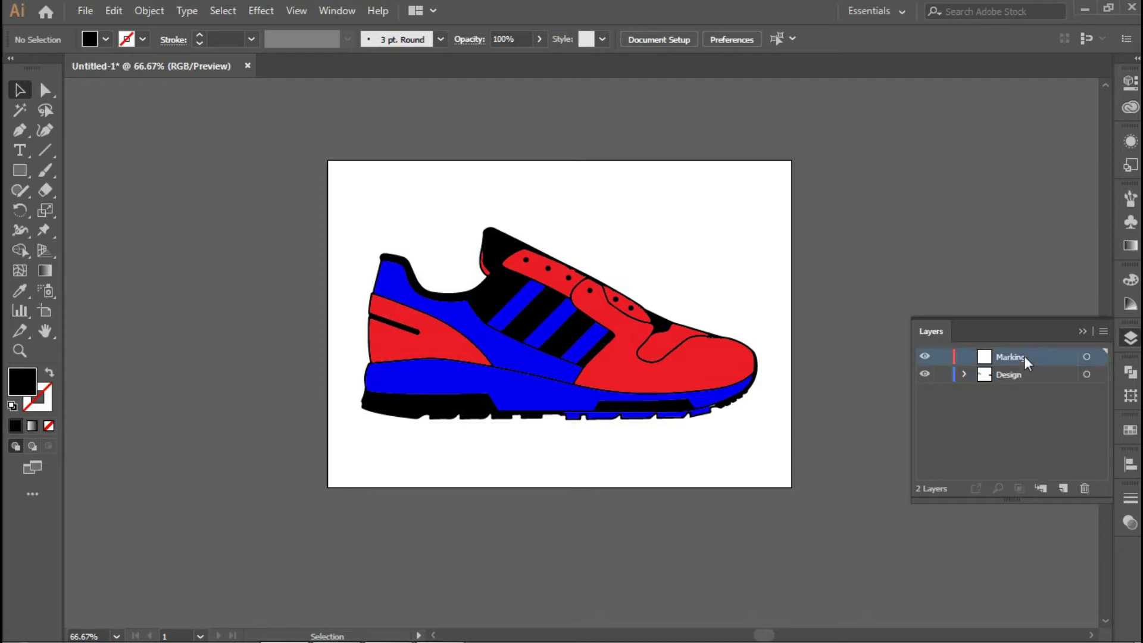
scroll(638, 241, up, 2)
scroll(638, 241, down, 2)
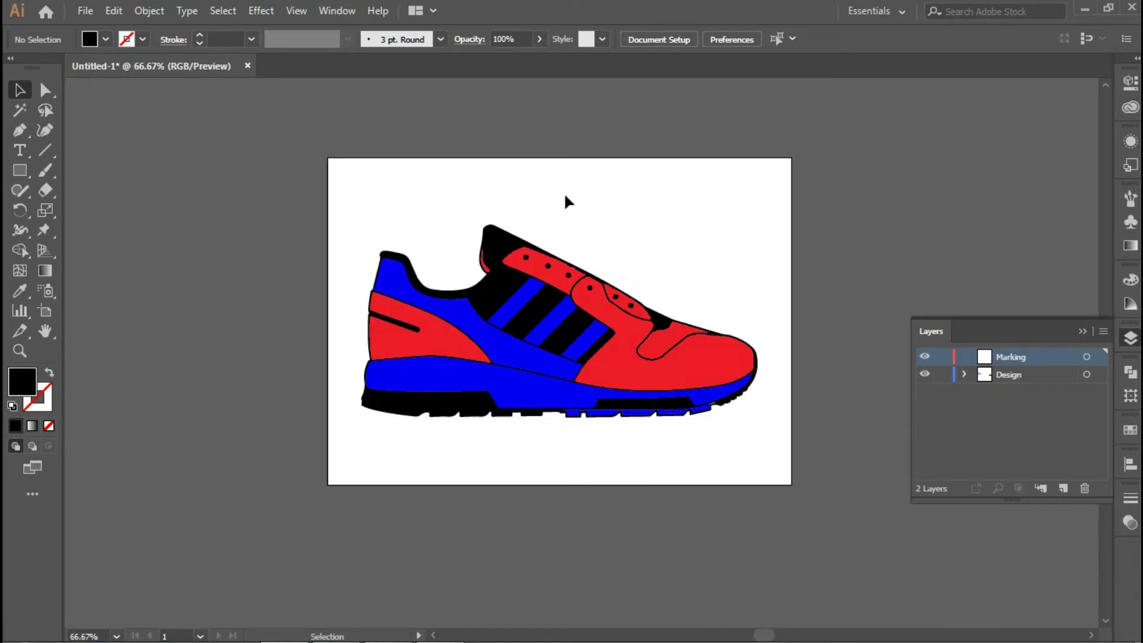
scroll(565, 201, up, 2)
scroll(577, 235, down, 3)
scroll(593, 205, right, 2)
scroll(539, 202, up, 1)
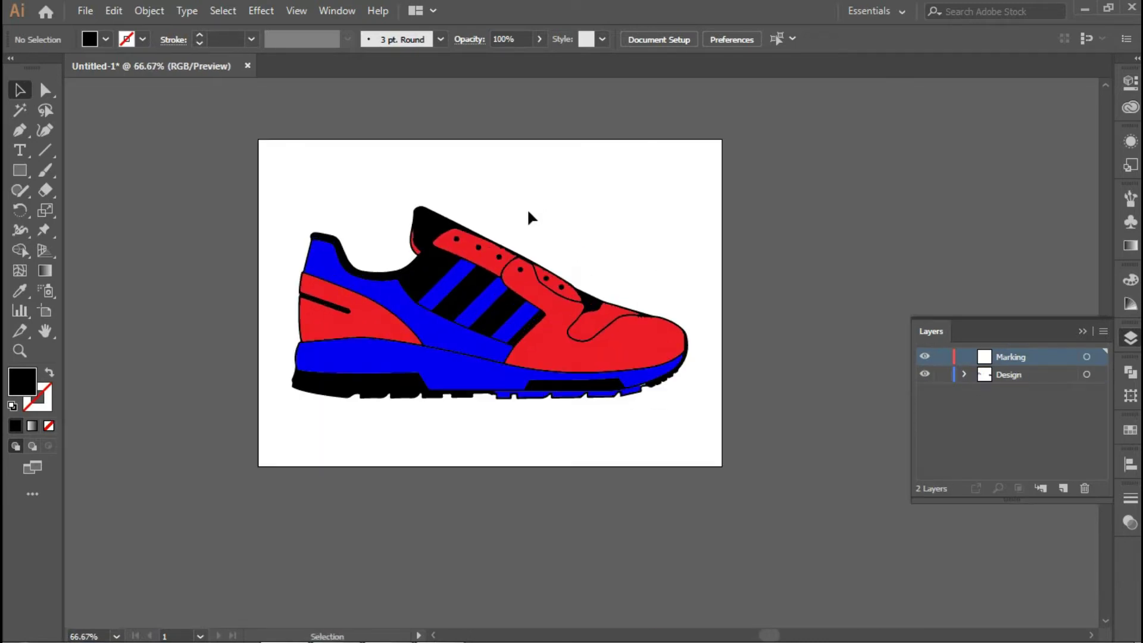
- Draw a short horizontal line above the shoe with a 2 pt black stroke
click(44, 150)
mouse_move(454, 163)
mouse_down()
mouse_move(515, 163)
mouse_move(569, 181)
mouse_move(419, 141)
mouse_up()
key(v)
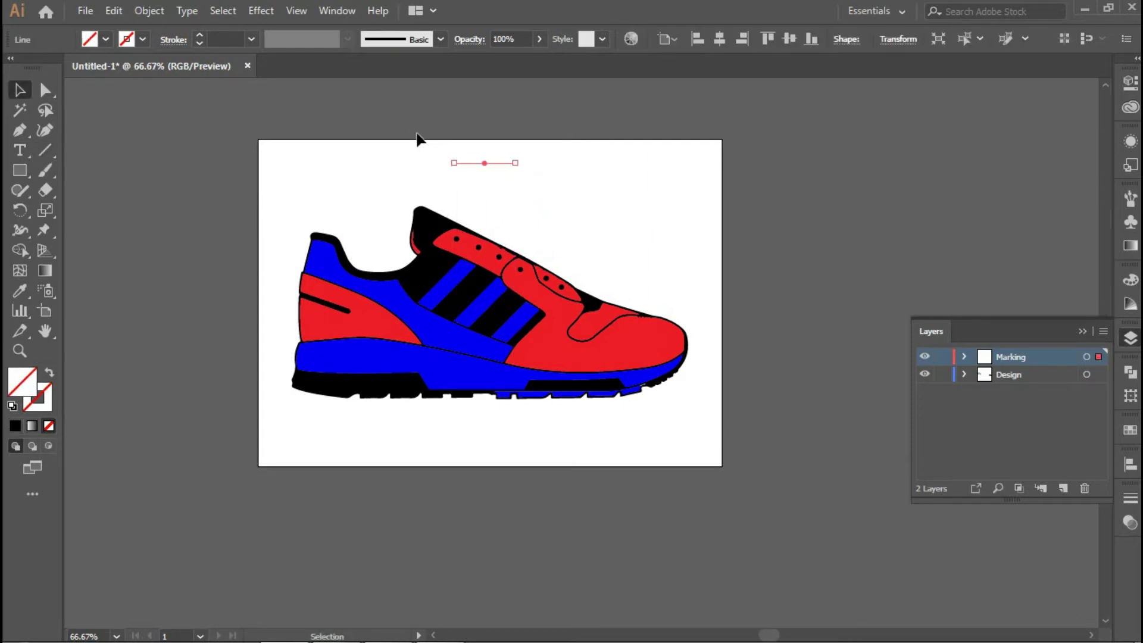
click(199, 34)
click(200, 35)
drag(508, 133, 509, 177)
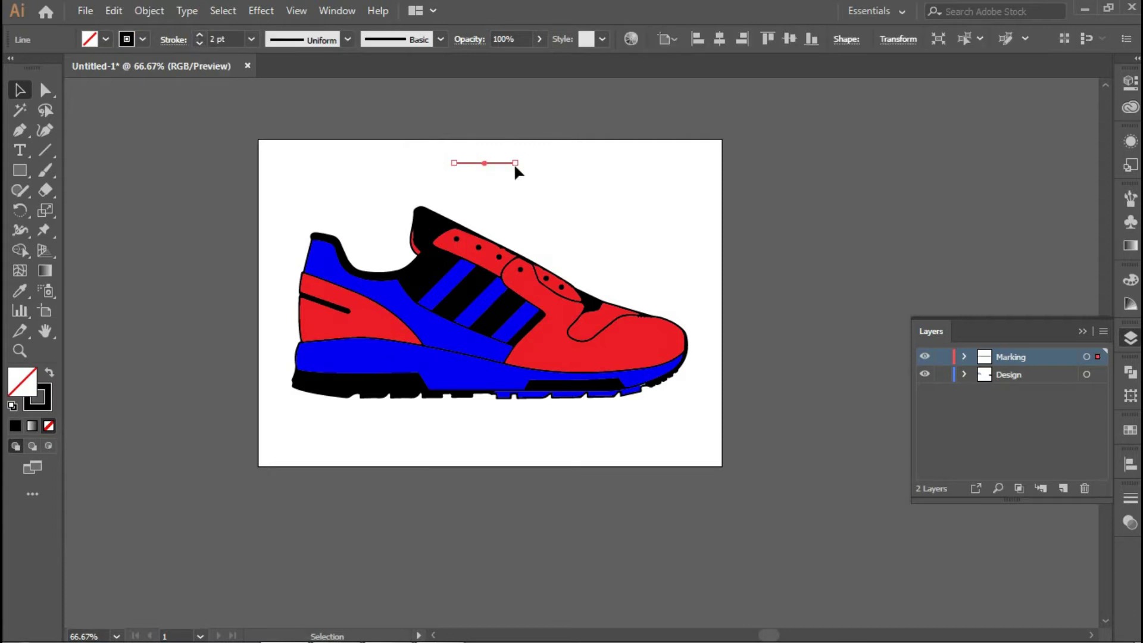
scroll(513, 163, up, 2)
scroll(499, 184, up, 2)
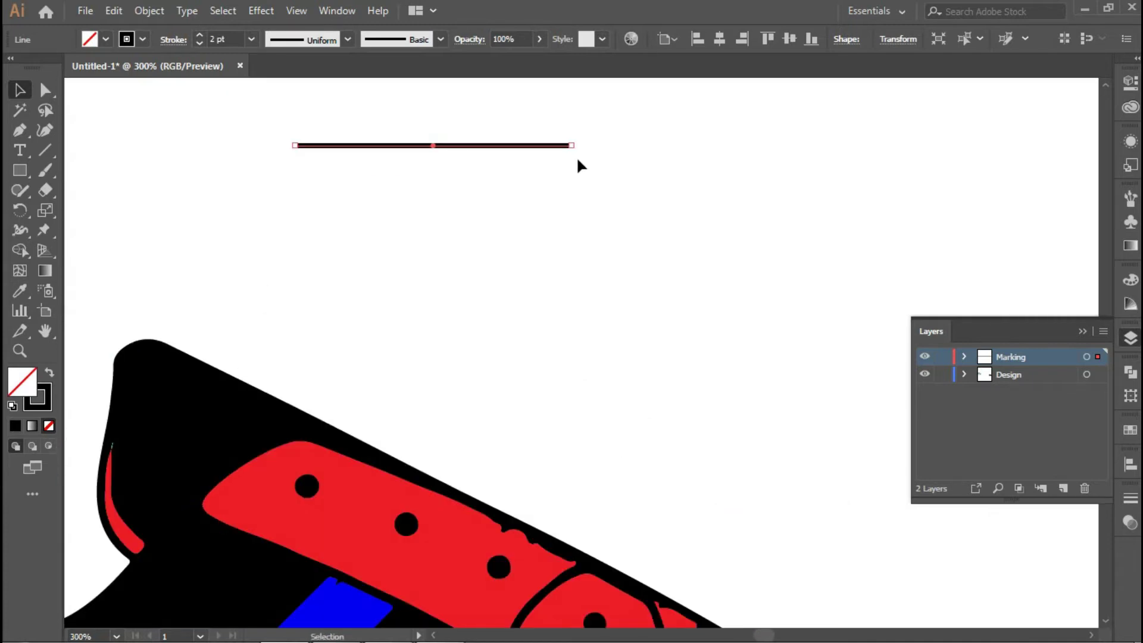
- Add a shortened, thickened vertical copy crossing the line and group both into a cross
drag(576, 152, 497, 235)
scroll(491, 328, up, 3)
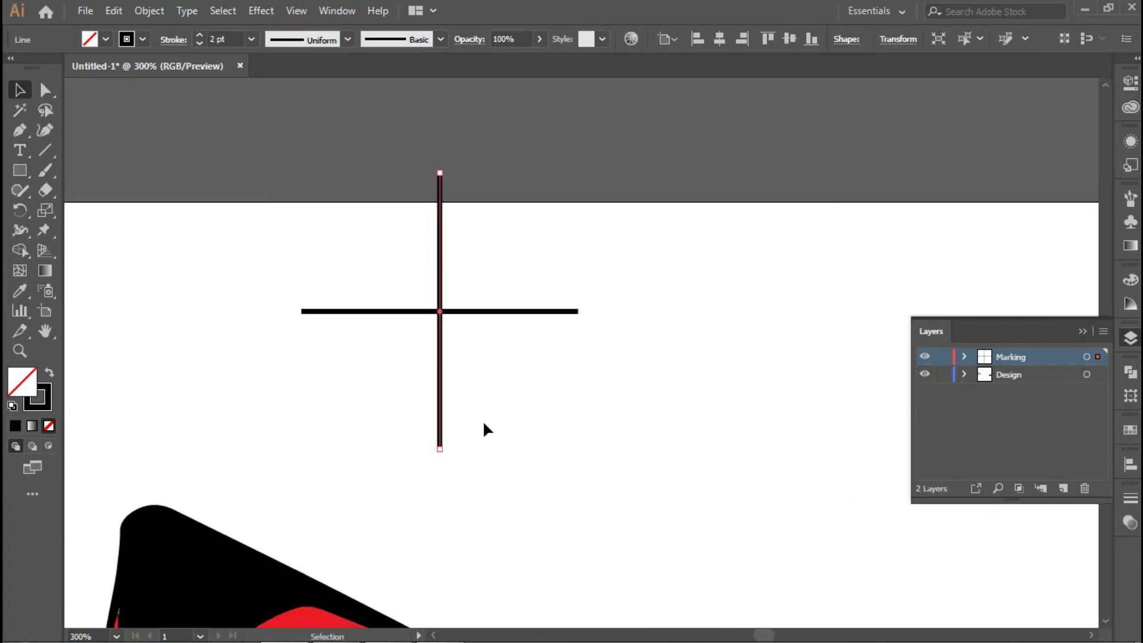
drag(440, 448, 442, 328)
click(200, 35)
click(200, 35)
mouse_move(296, 171)
mouse_down()
mouse_move(542, 357)
mouse_move(582, 357)
mouse_up()
key(a)
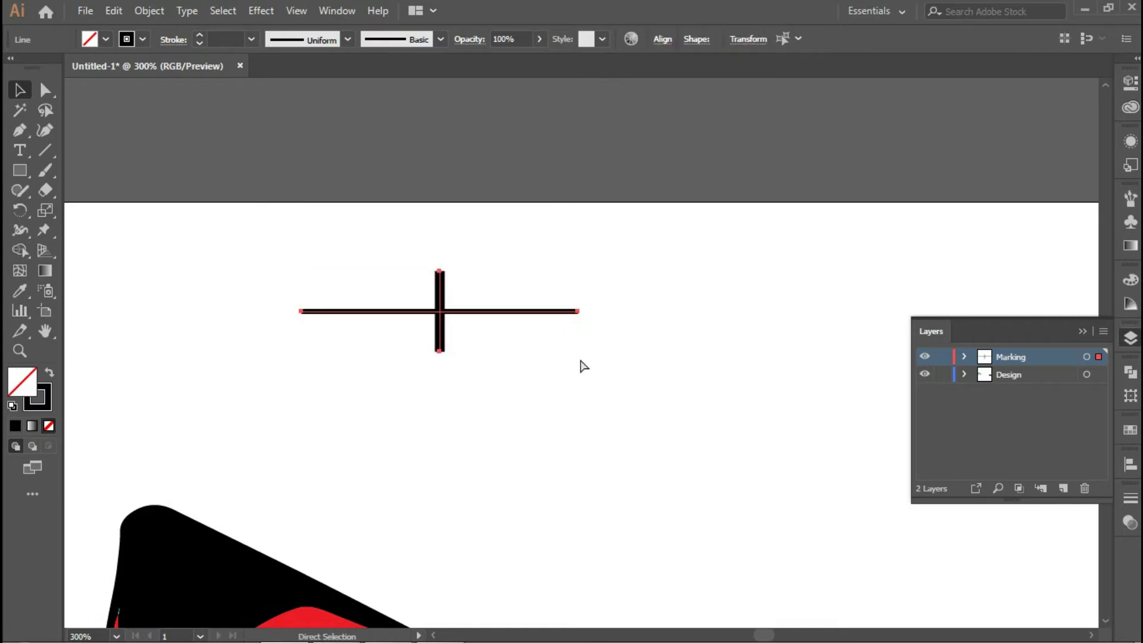
key(v)
click(596, 414)
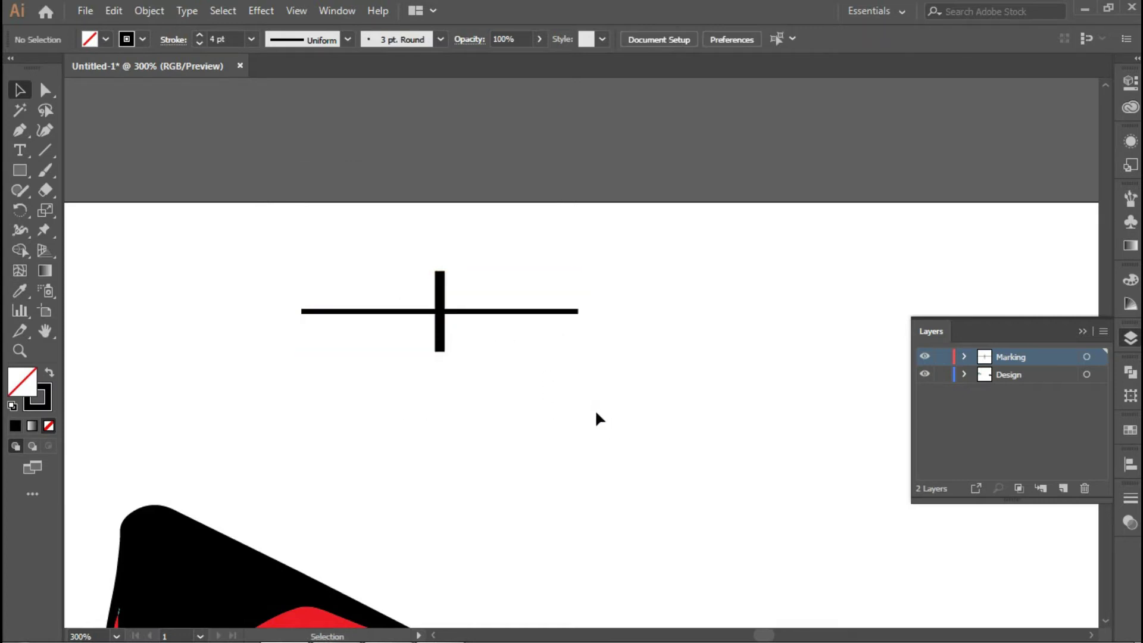
click(445, 327)
click(531, 416)
scroll(573, 401, down, 5)
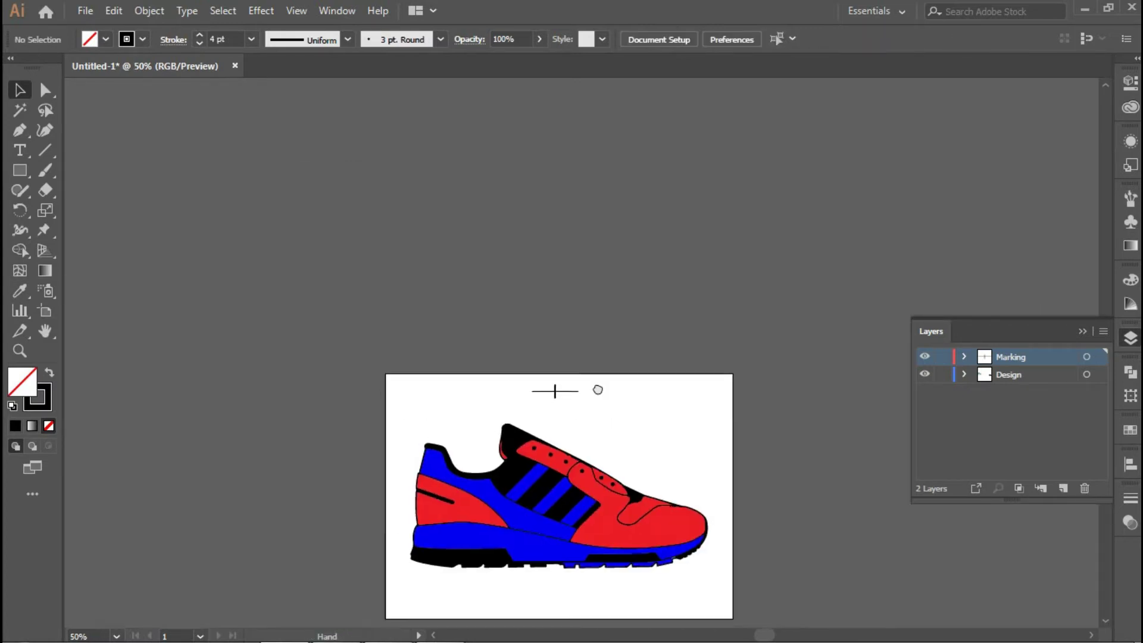
scroll(598, 390, up, 2)
drag(549, 292, 567, 223)
- Alt-drag a copy of the cross below the shoe's sole
click(508, 146)
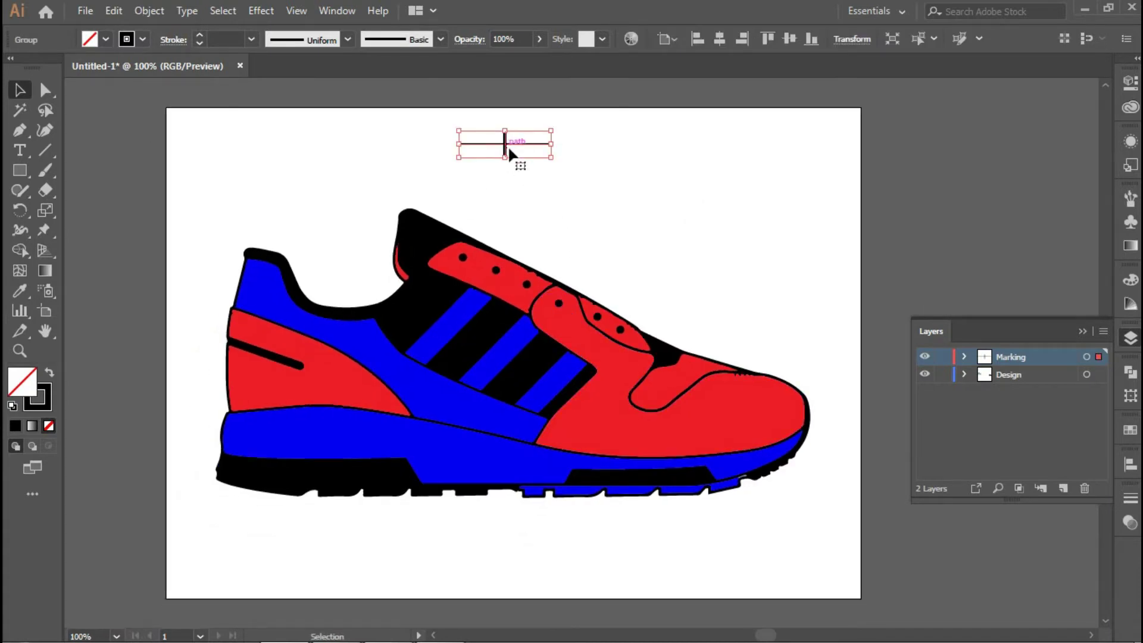
key(alt)
drag(506, 148, 516, 564)
click(720, 582)
scroll(715, 567, down, 1)
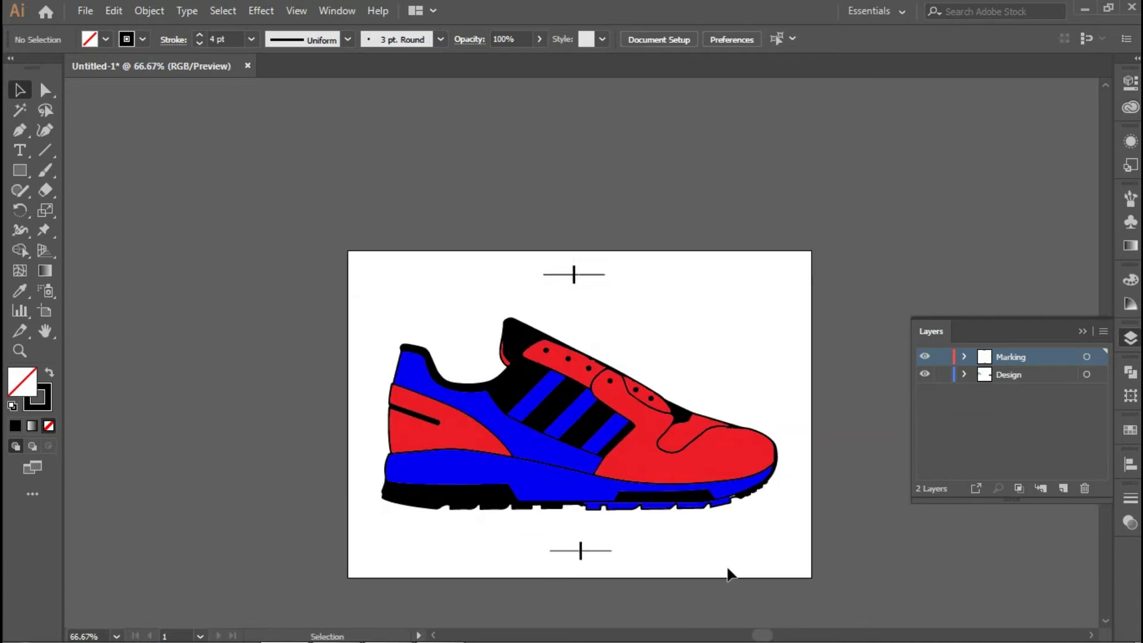
scroll(697, 554, down, 1)
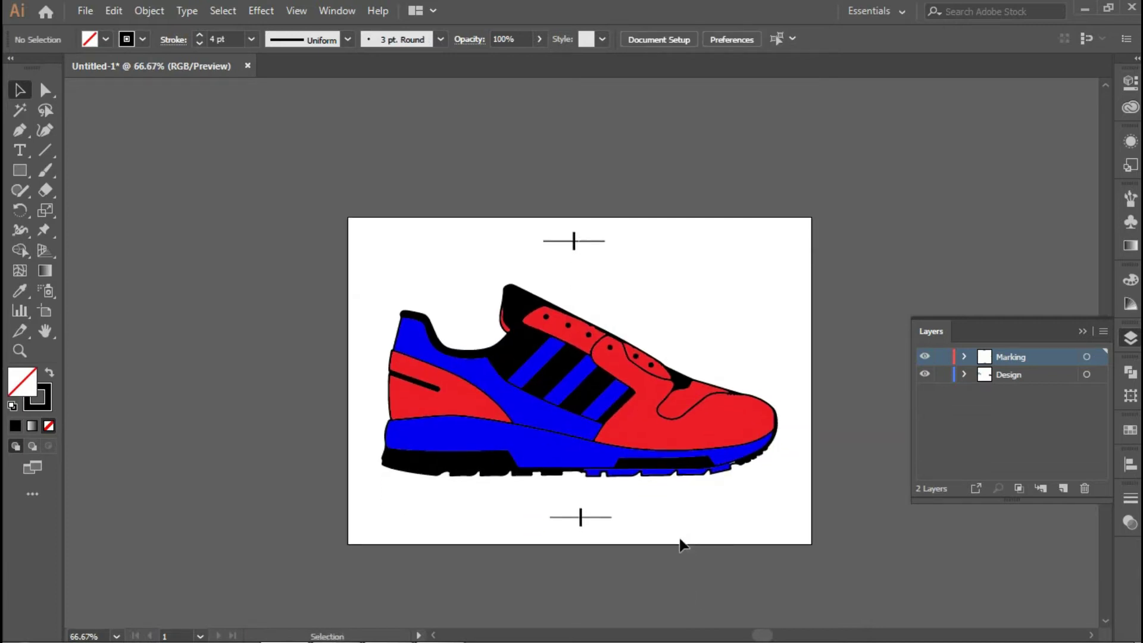
- Centre both crosses horizontally on the artboard and group them with Ctrl+G
drag(721, 578, 450, 201)
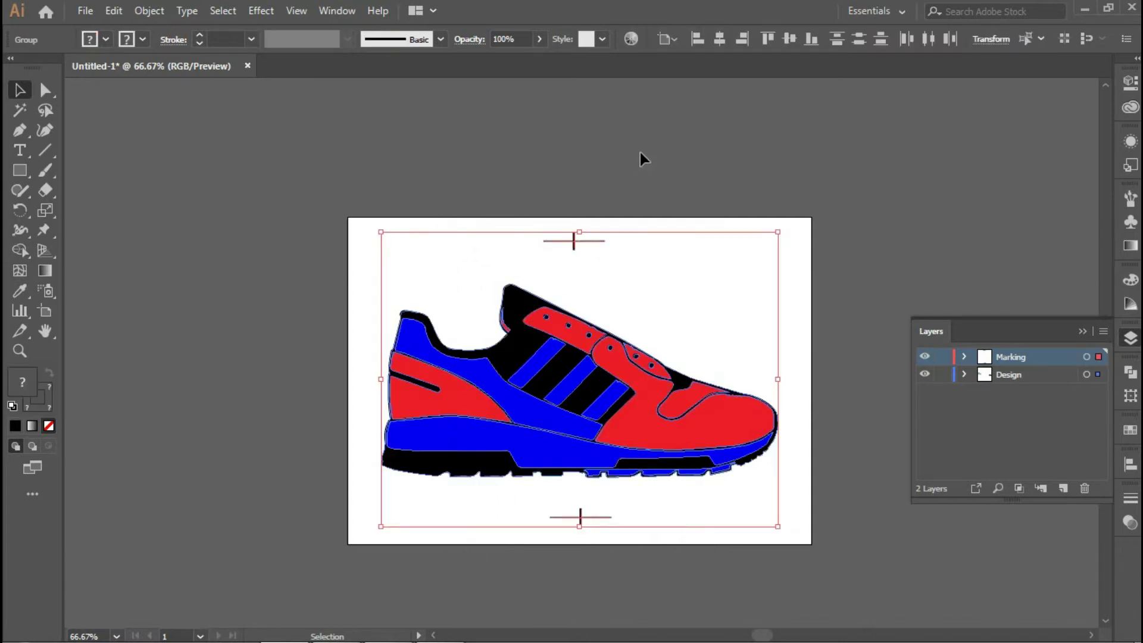
click(723, 39)
click(623, 219)
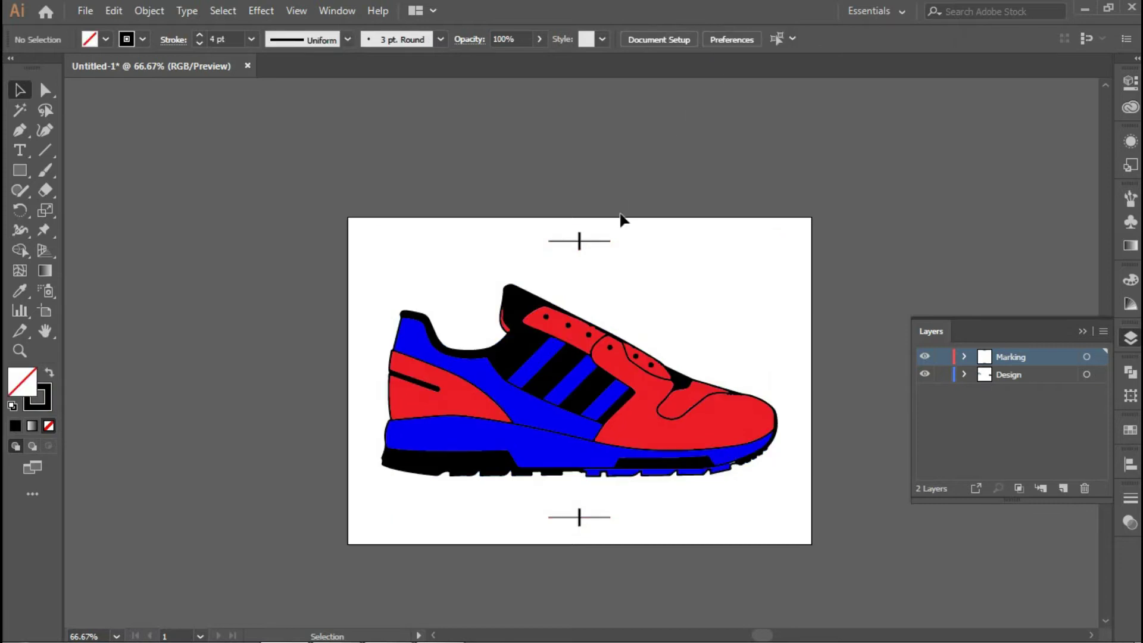
click(582, 241)
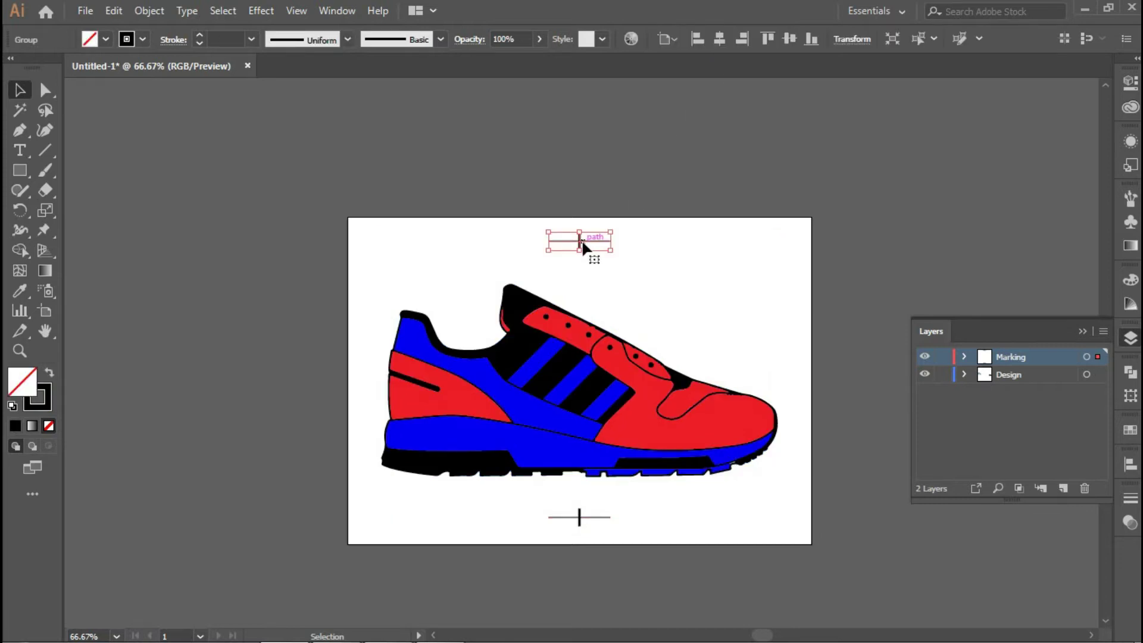
shift+click(583, 516)
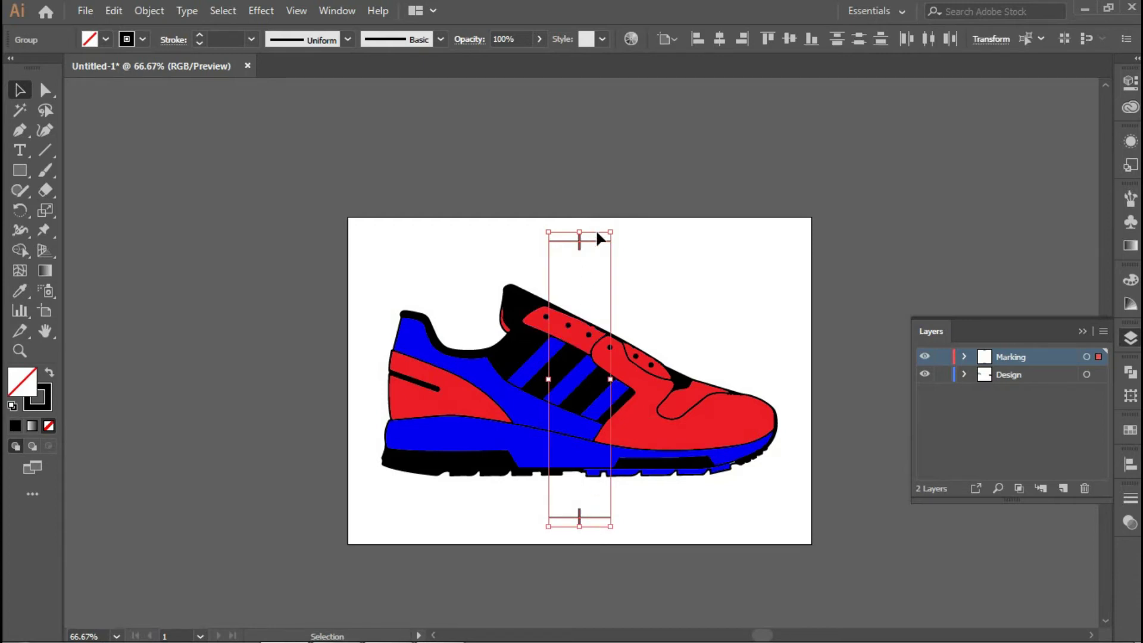
key(ctrl+g)
click(780, 260)
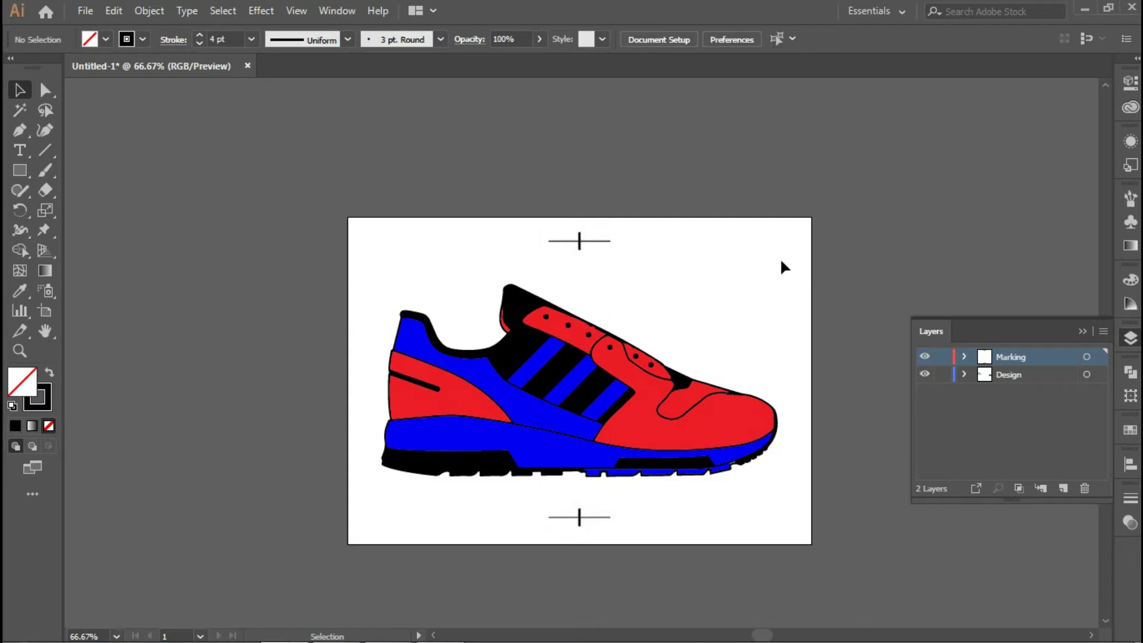
click(587, 239)
click(831, 276)
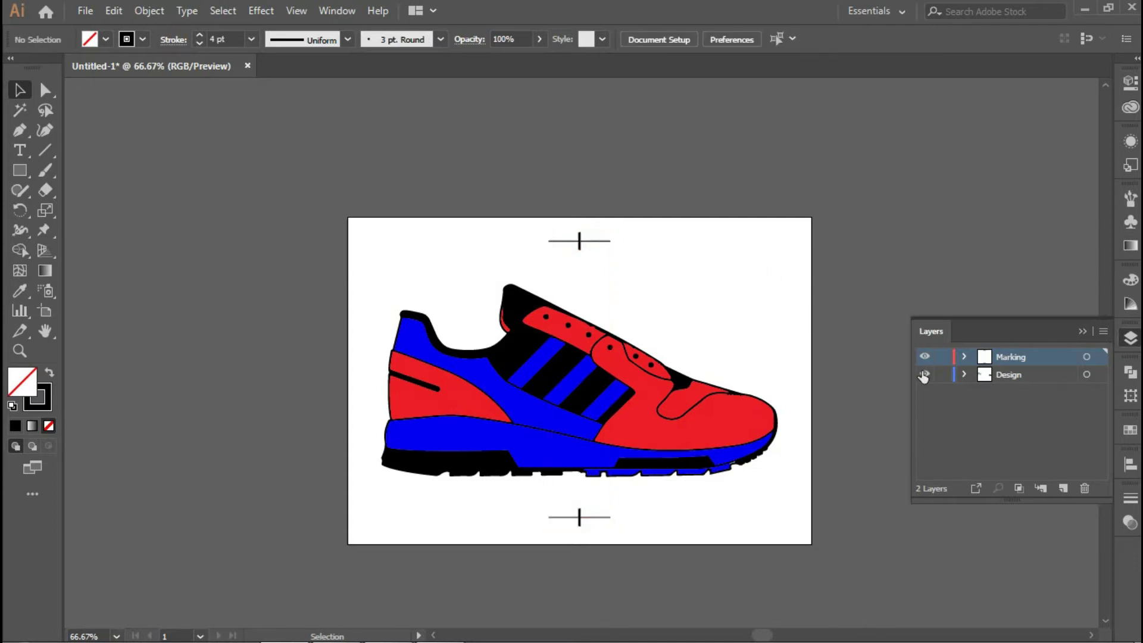
click(580, 241)
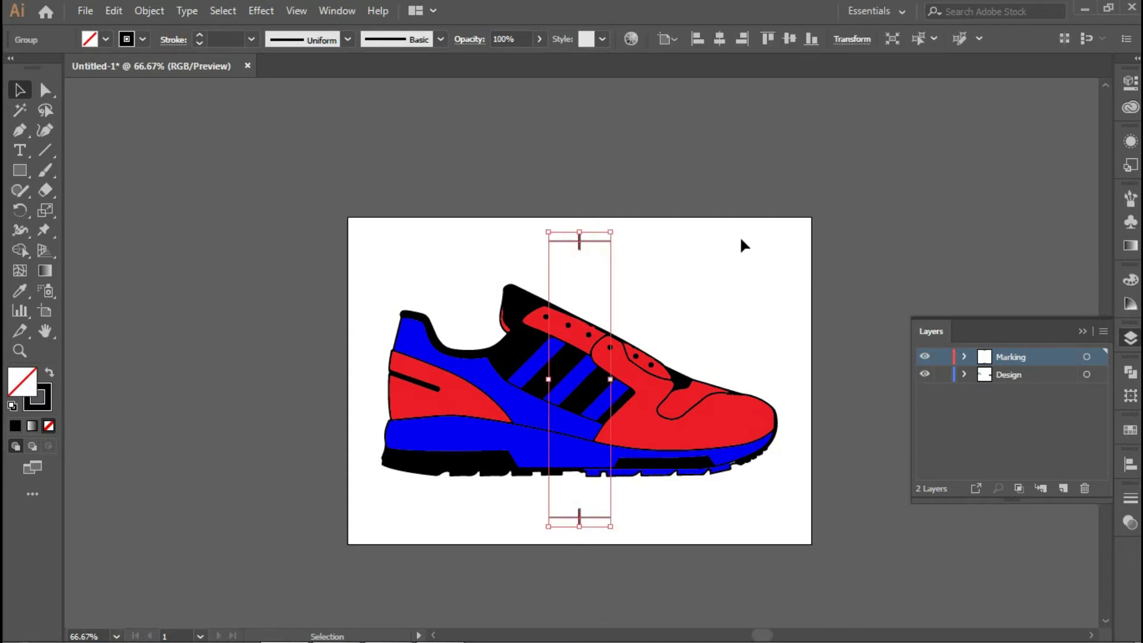
click(742, 240)
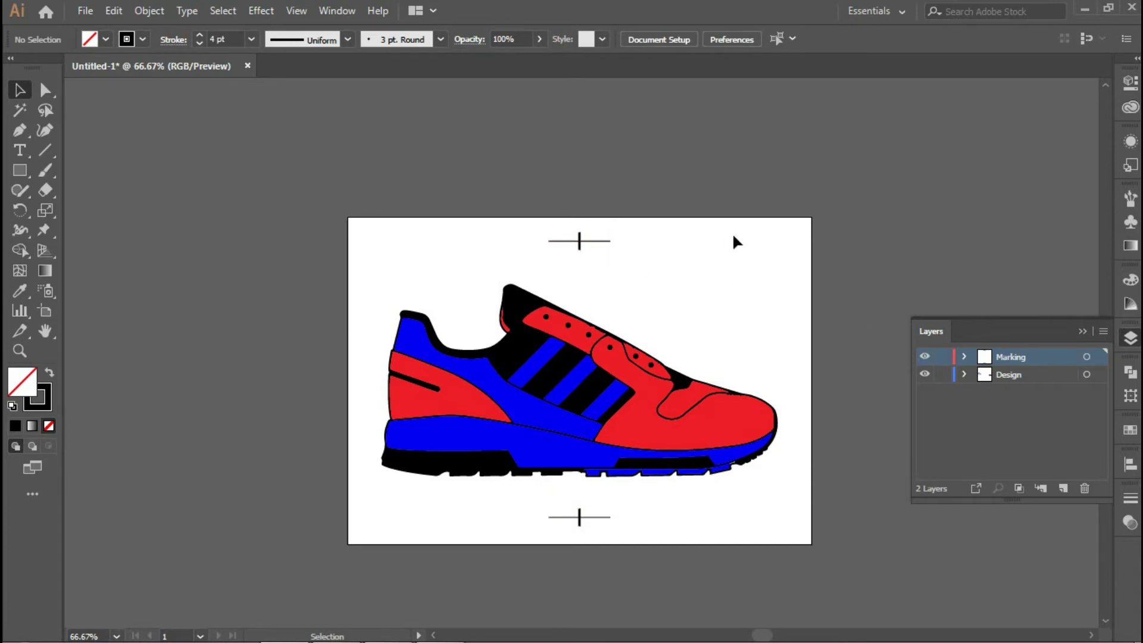
- Lock the Marking layer
click(943, 356)
drag(786, 323, 503, 146)
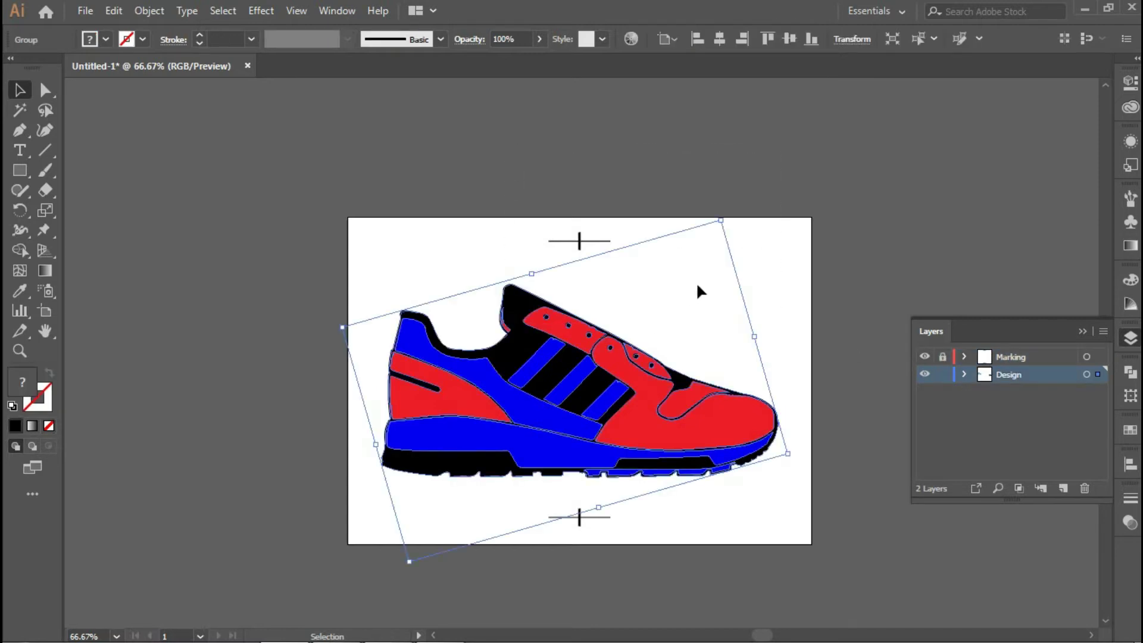
click(501, 197)
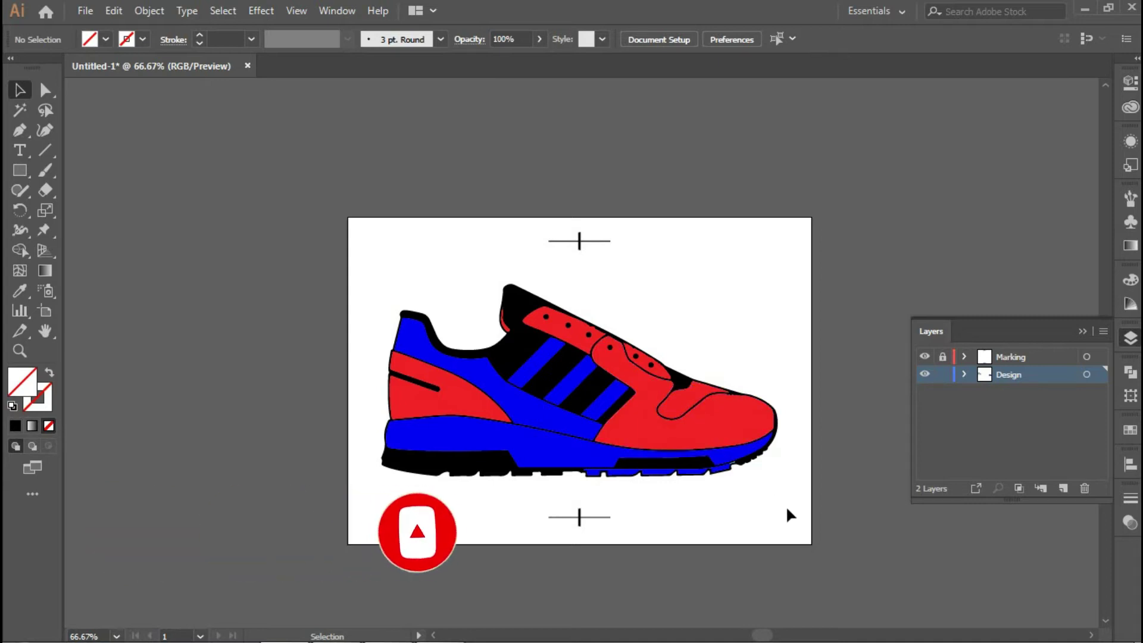
- Delete the stray blue shoe lying off the artboard
scroll(787, 510, down, 1)
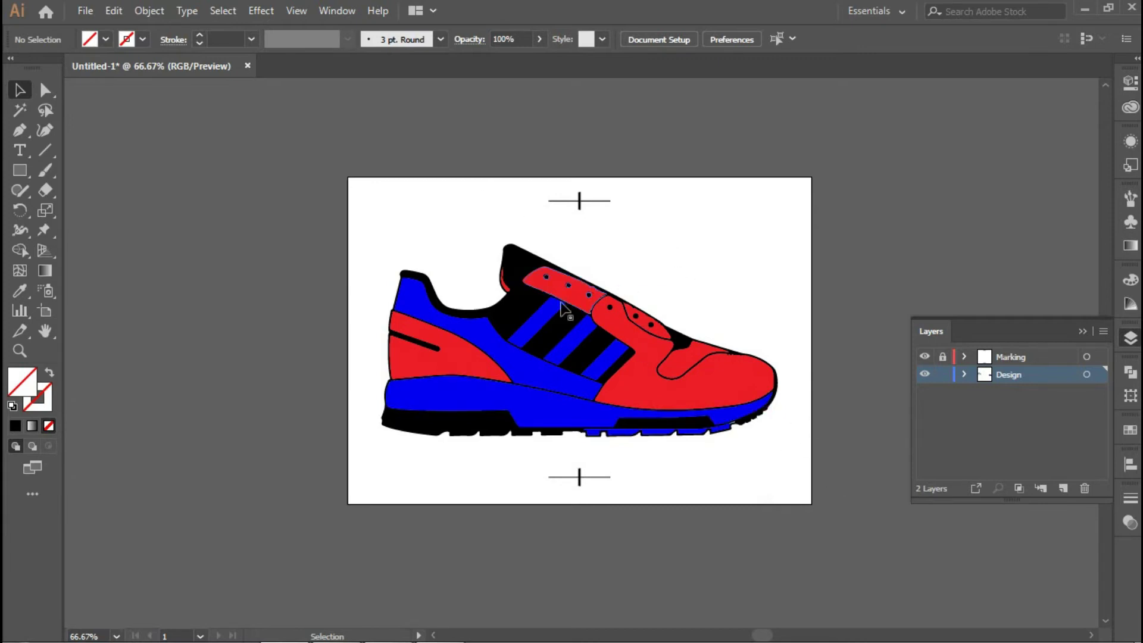
scroll(445, 320, down, 5)
scroll(337, 377, left, 5)
drag(529, 400, 303, 242)
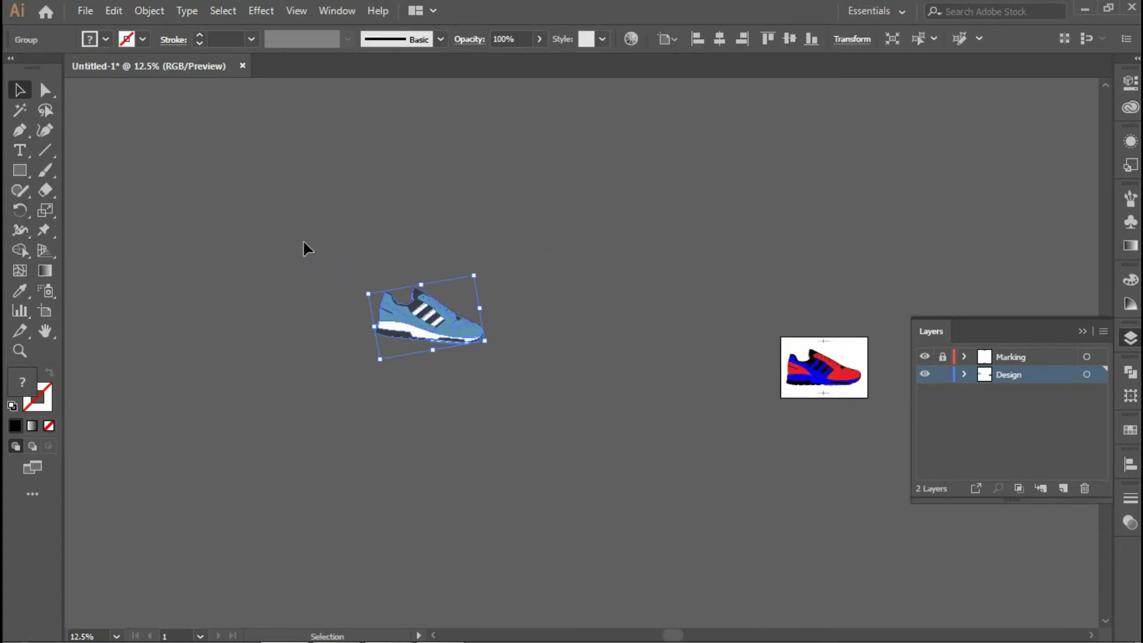
key(Delete)
scroll(674, 371, right, 3)
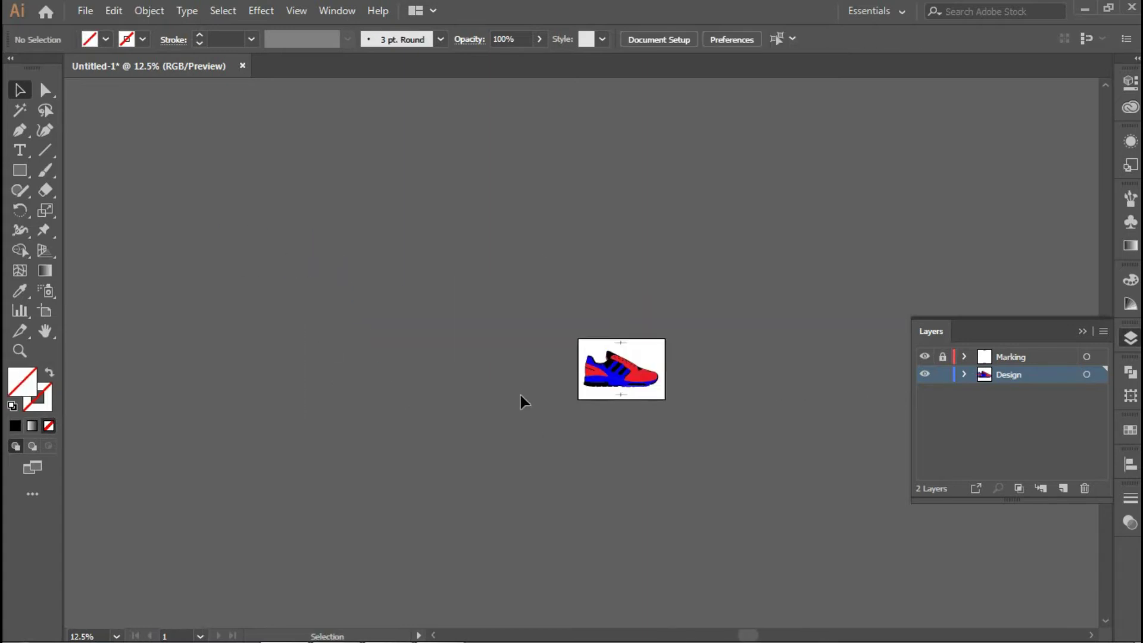
scroll(655, 390, up, 3)
scroll(533, 363, up, 3)
scroll(666, 426, down, 2)
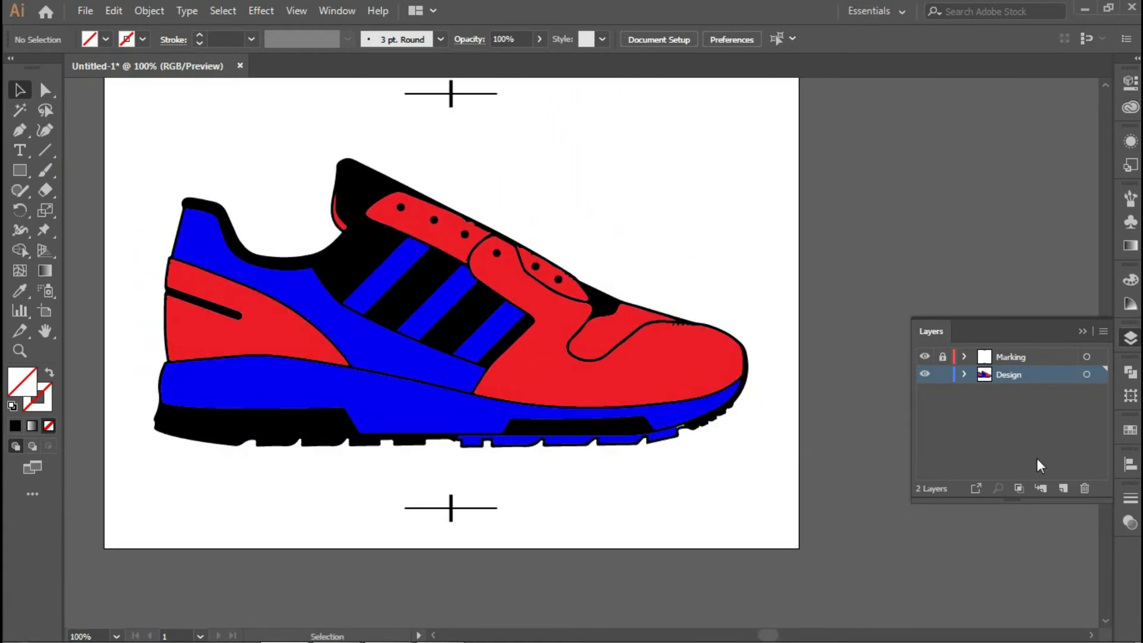
- Create three new layers and name them Red, Blue and Black
click(1065, 494)
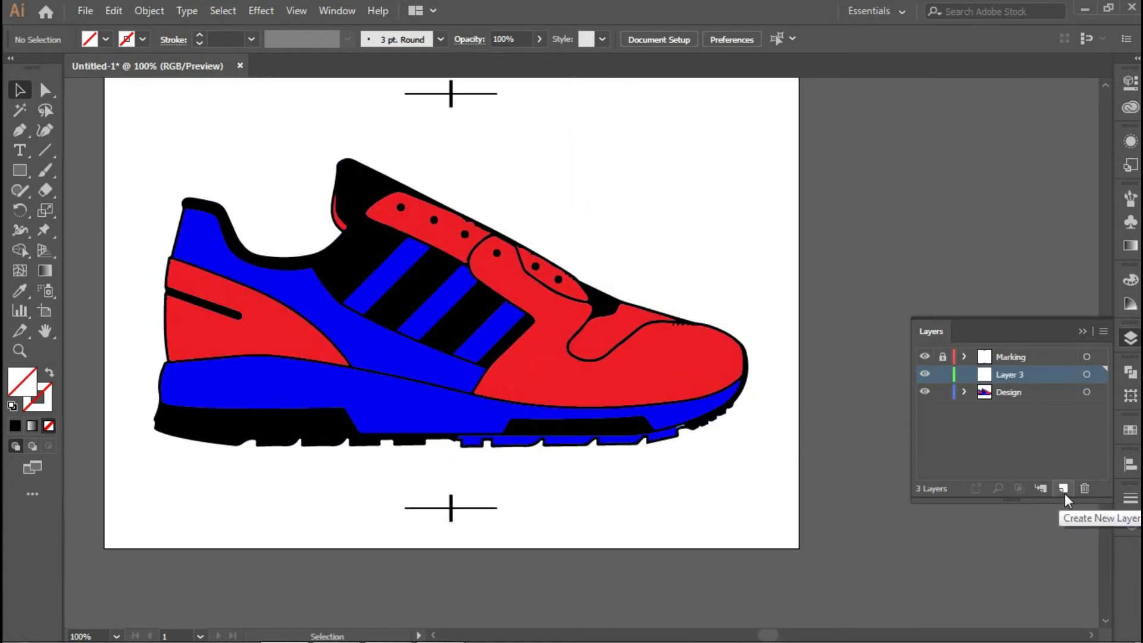
double_click(1010, 375)
text(Red)
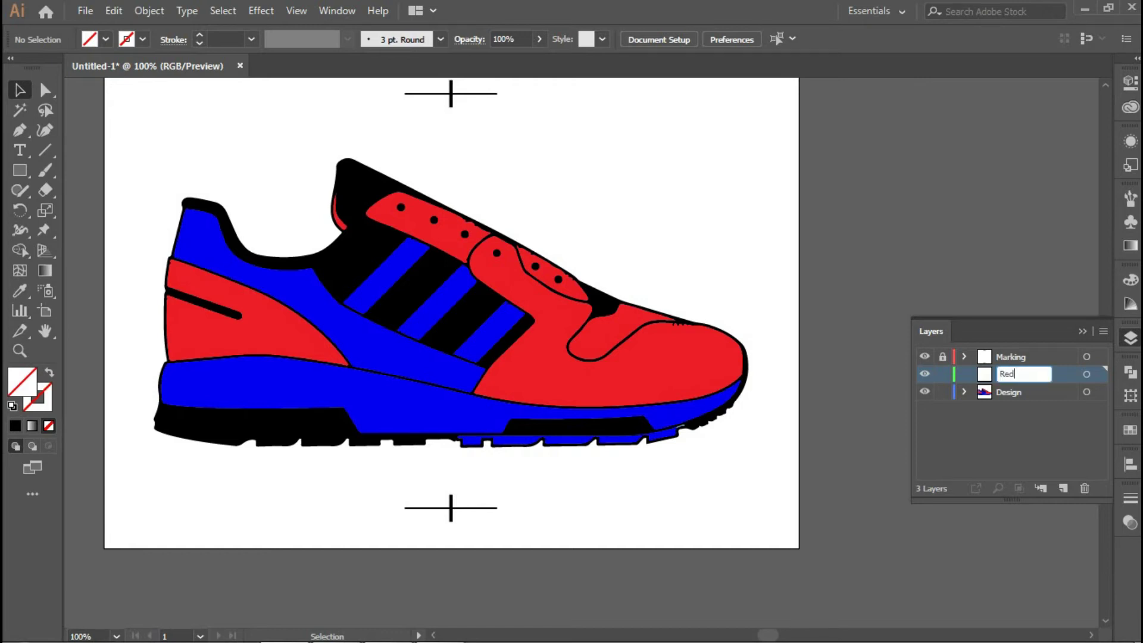
click(1003, 447)
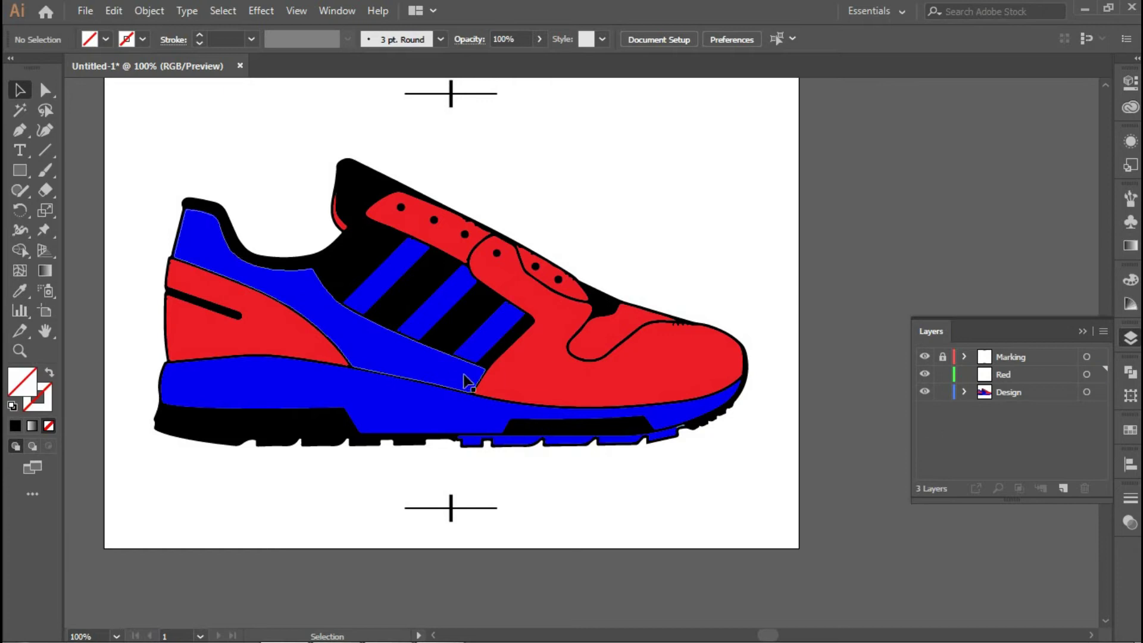
click(1063, 489)
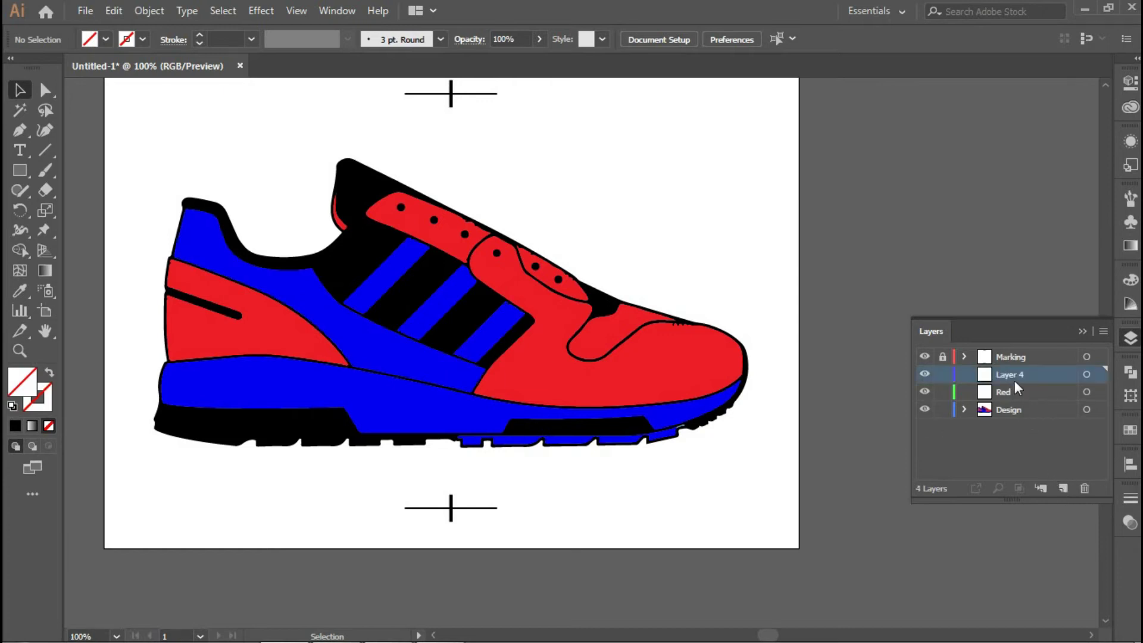
double_click(1015, 381)
text(Blue)
click(1017, 457)
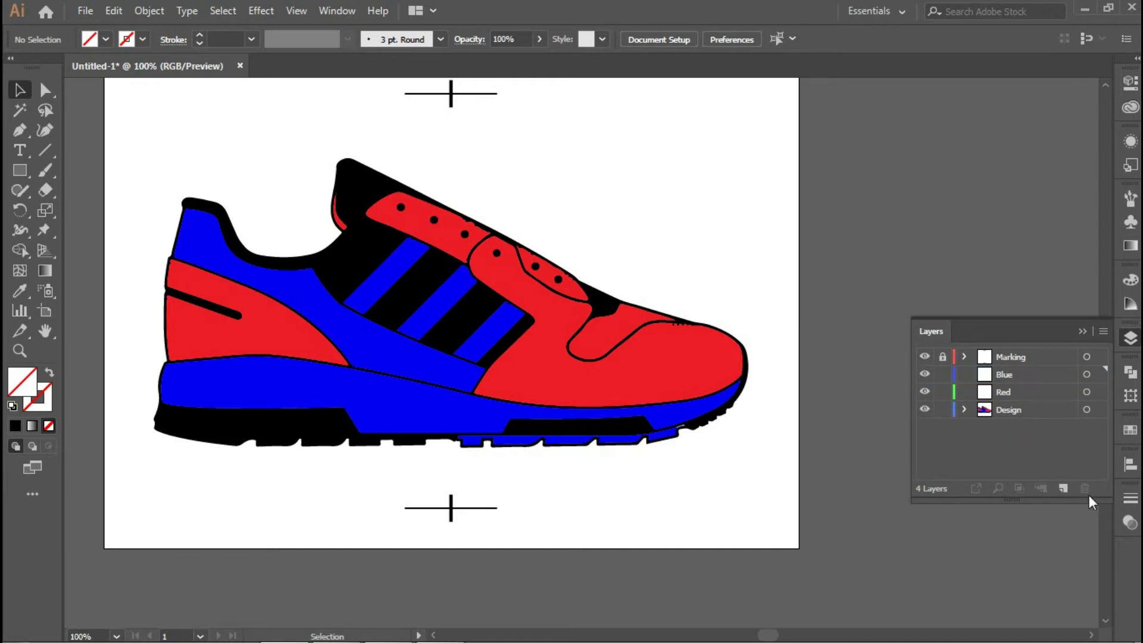
click(1063, 488)
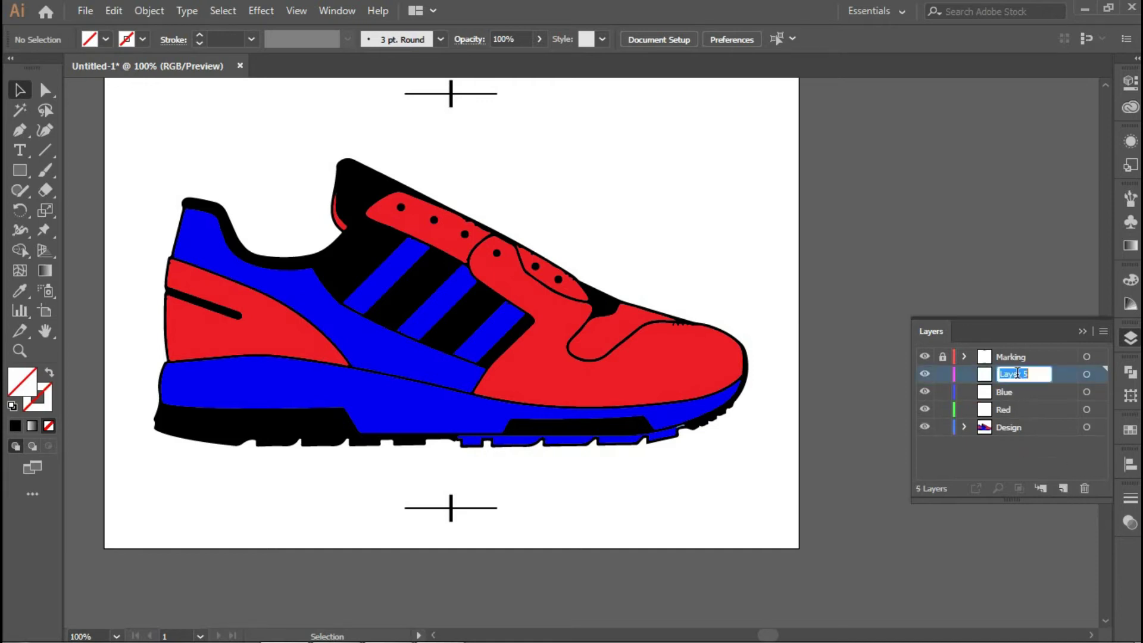
text(Black)
click(1001, 466)
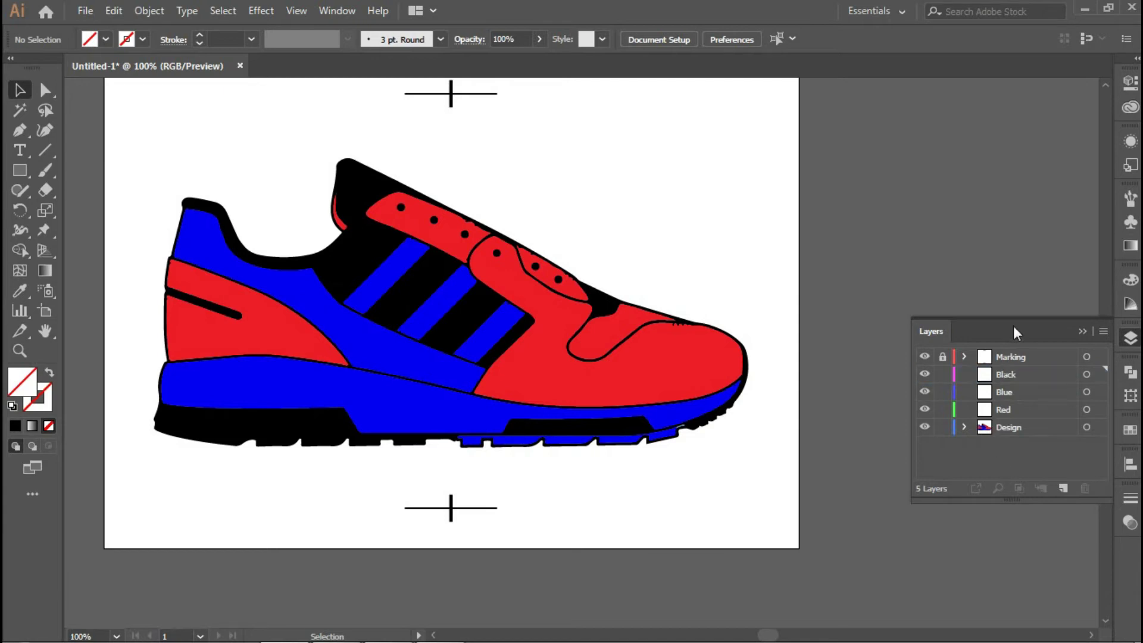
- Toggle the Marking layer's visibility off and on and check the shoe group
click(1082, 331)
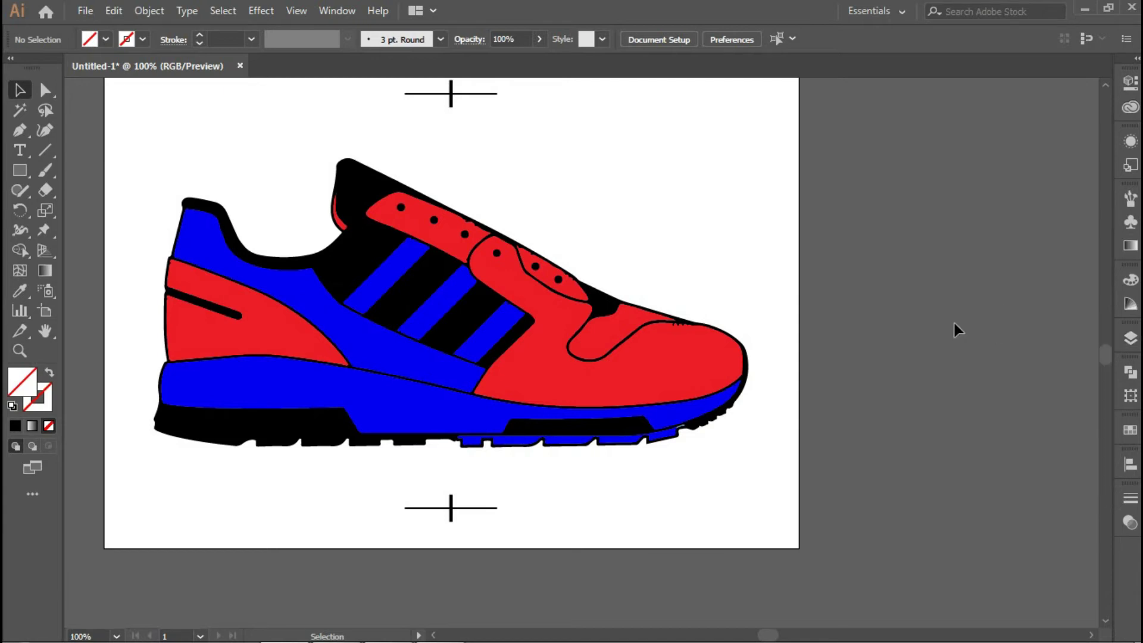
click(1130, 338)
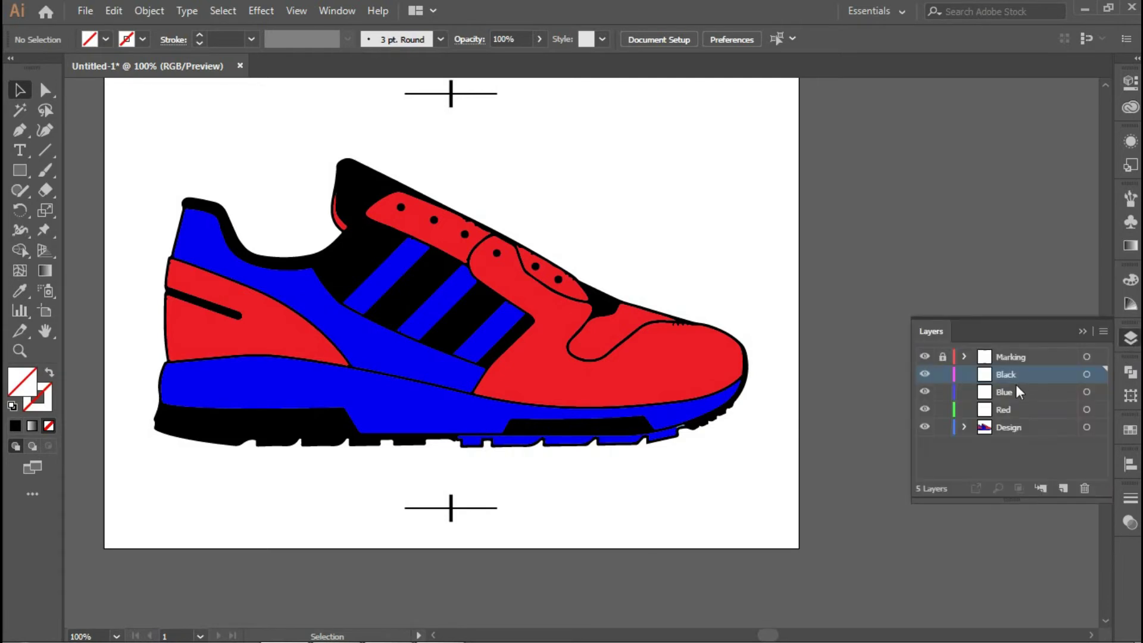
click(925, 357)
click(924, 357)
scroll(844, 351, right, 1)
scroll(844, 351, up, 1)
scroll(844, 350, down, 1)
scroll(844, 350, left, 1)
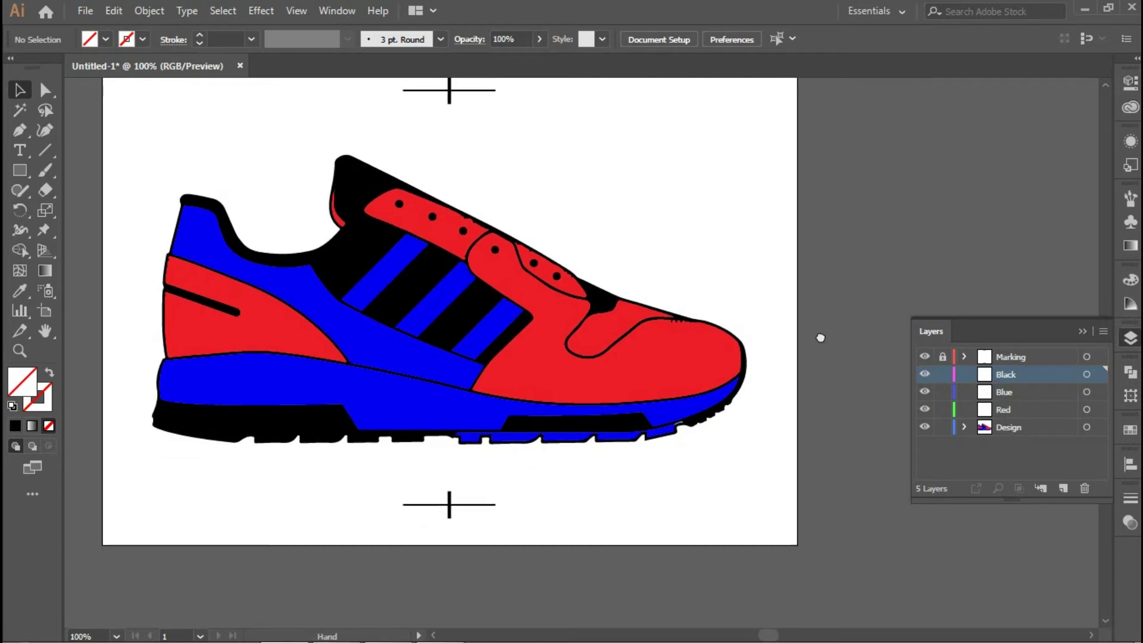
click(644, 357)
click(819, 288)
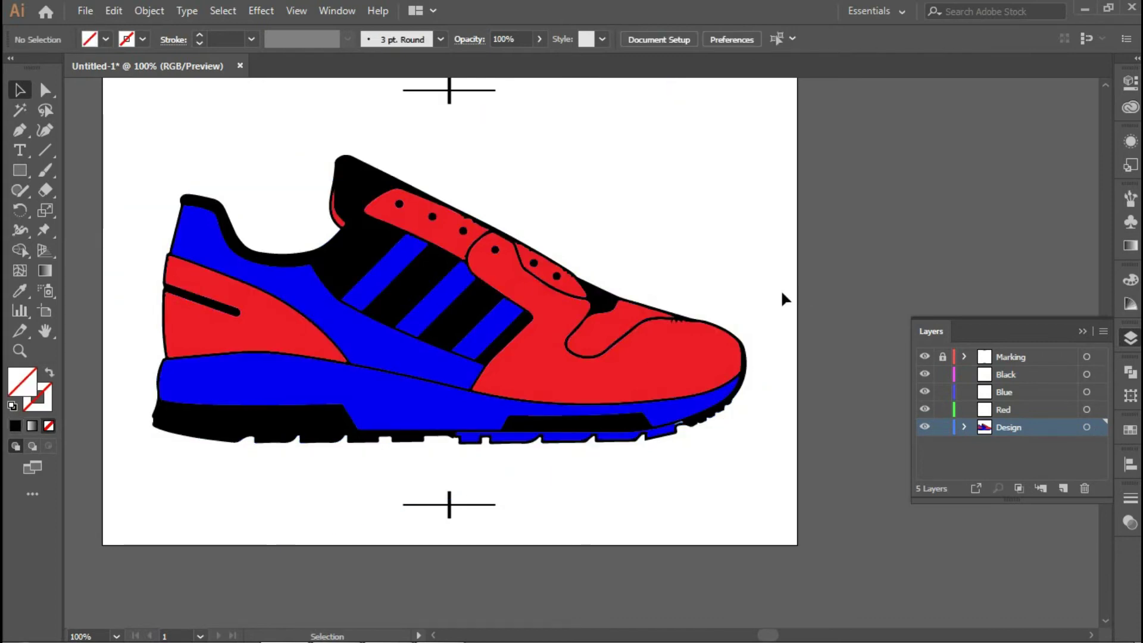
- Magic-wand select the shoe's black shapes, cut them, and paste them in place on the Black layer
key(y)
click(375, 270)
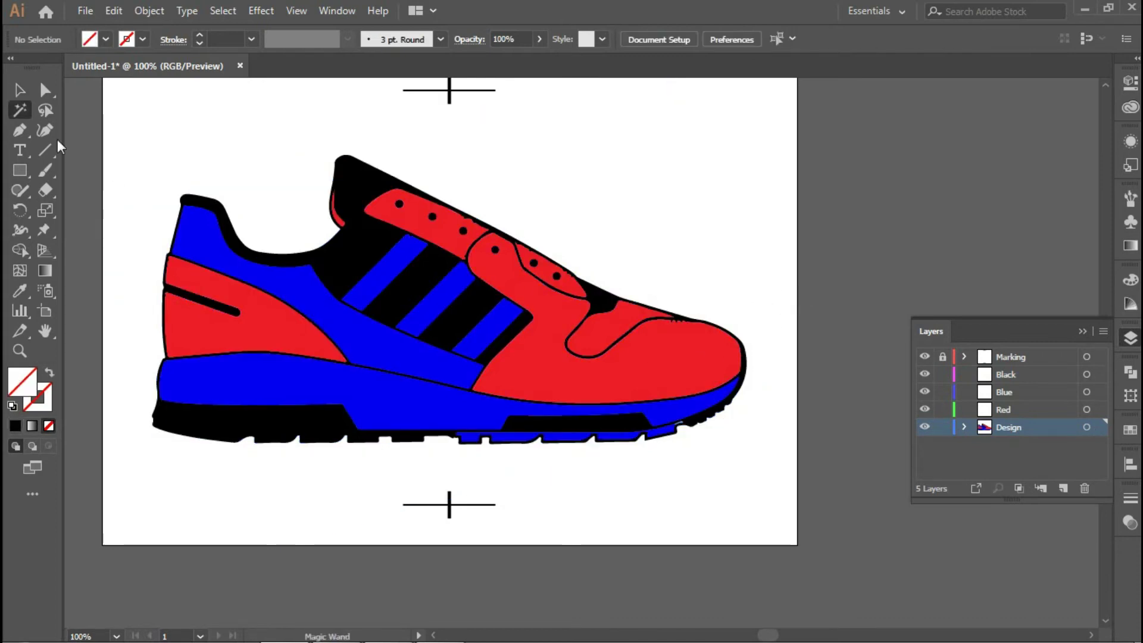
double_click(20, 109)
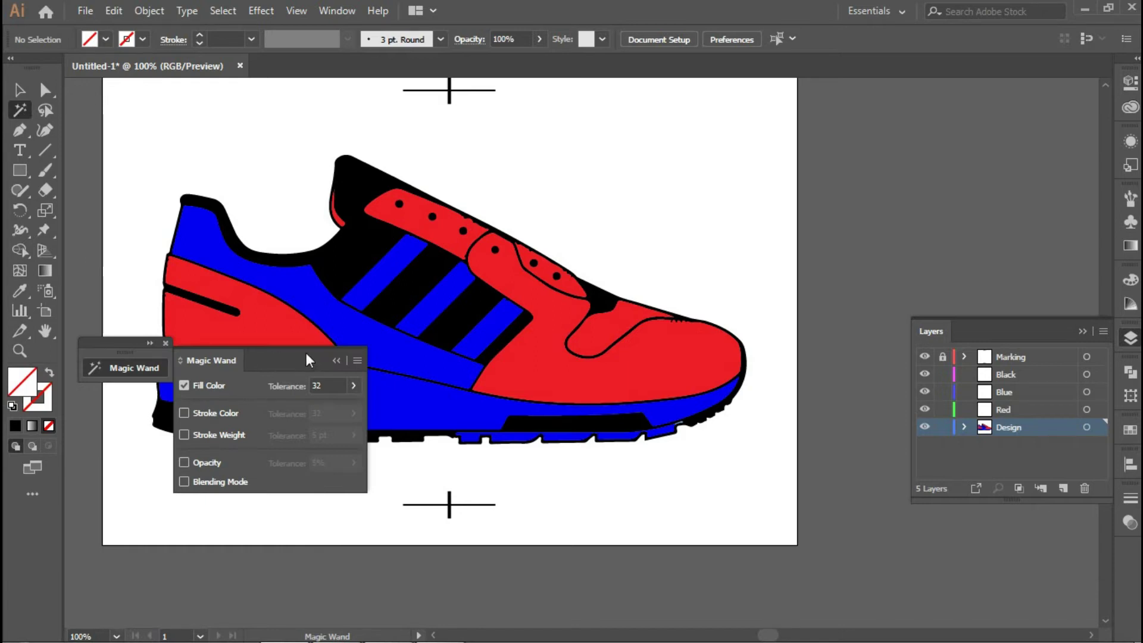
click(337, 360)
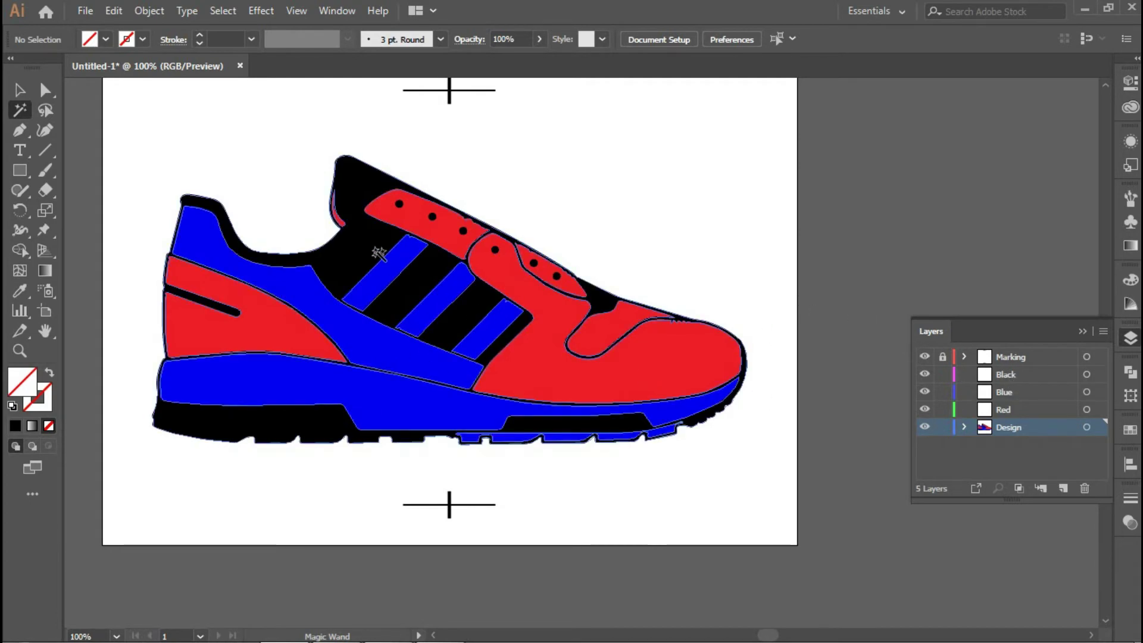
click(358, 253)
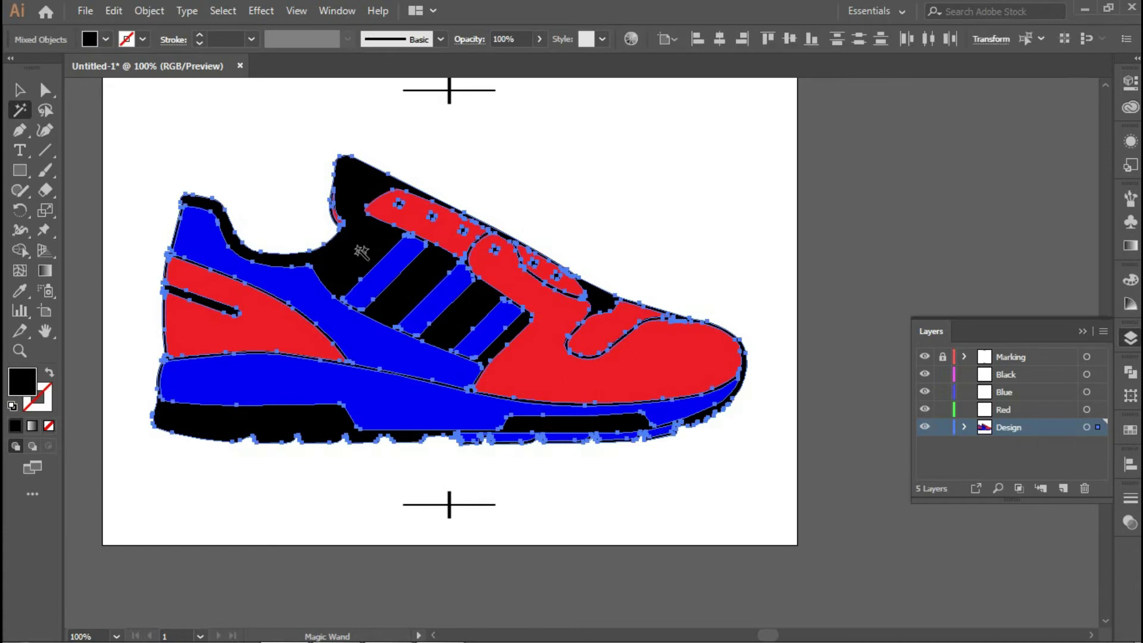
key(ctrl)
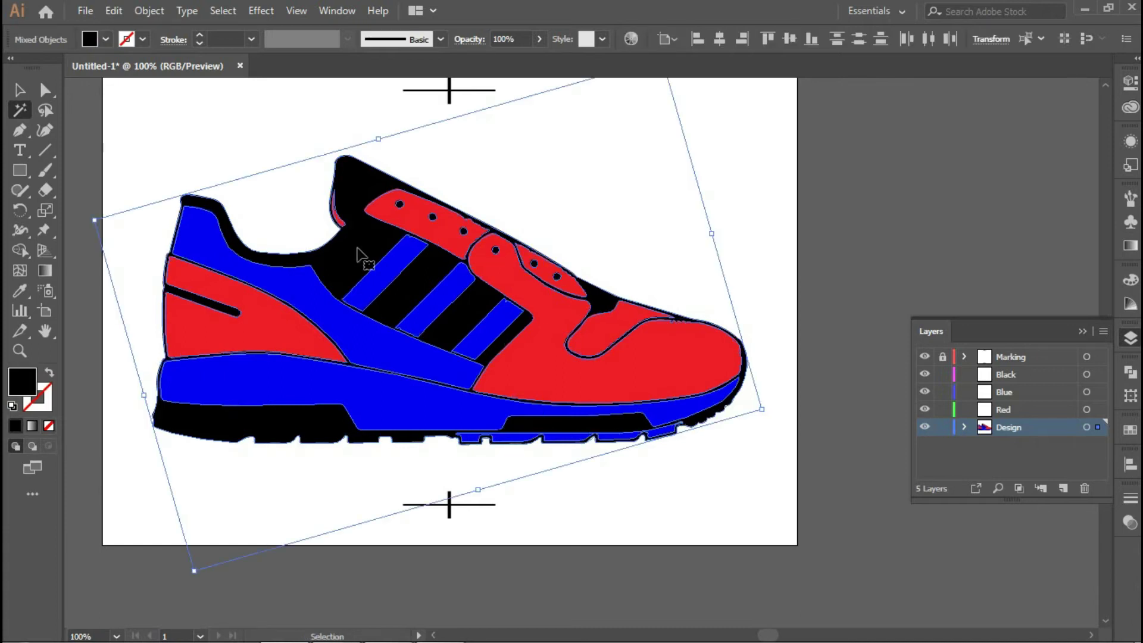
key(Delete)
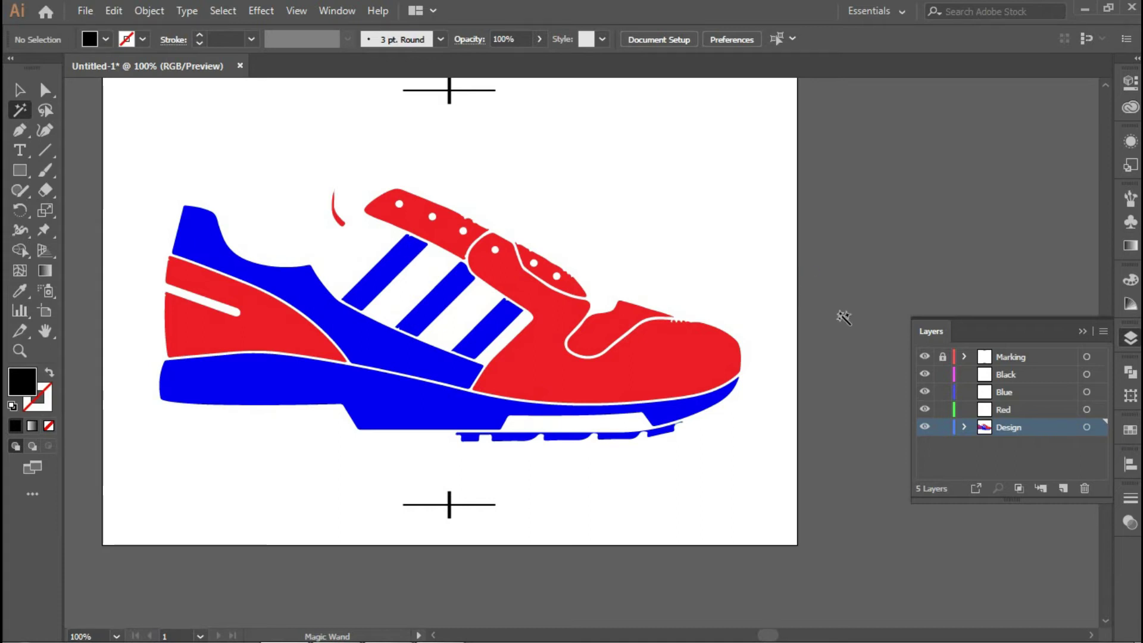
click(1020, 372)
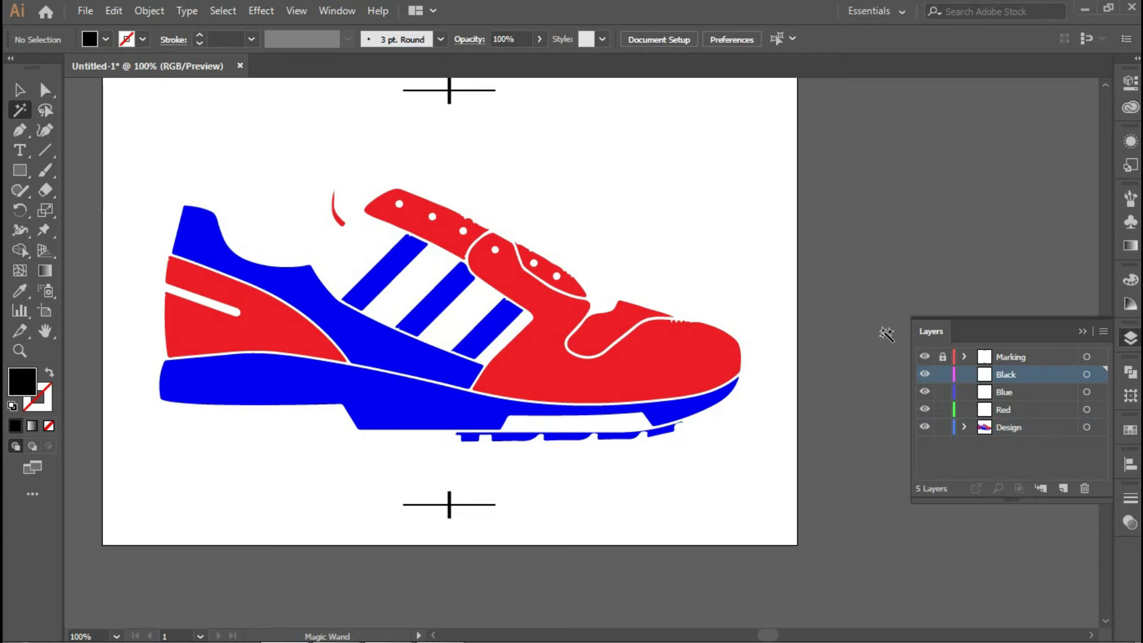
key(ctrl+f)
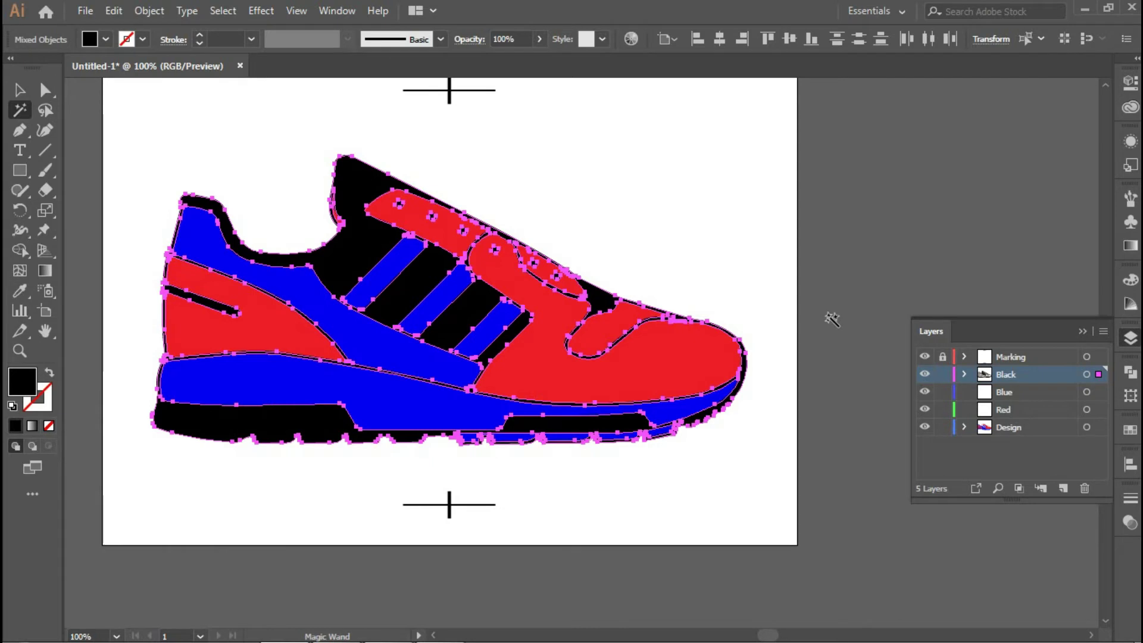
key(v)
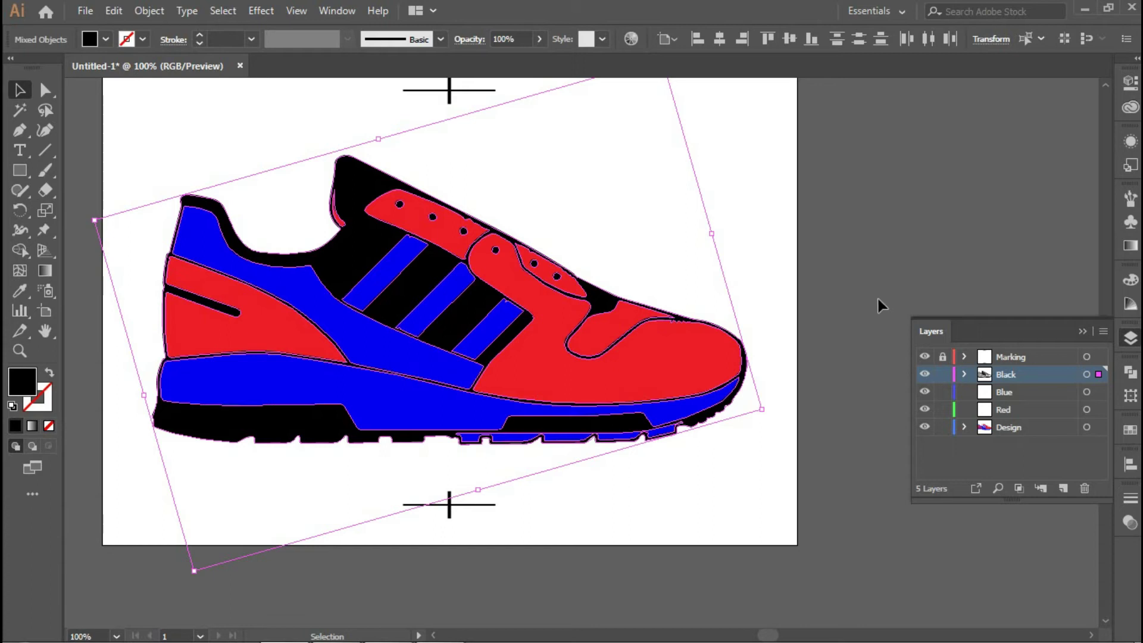
click(846, 285)
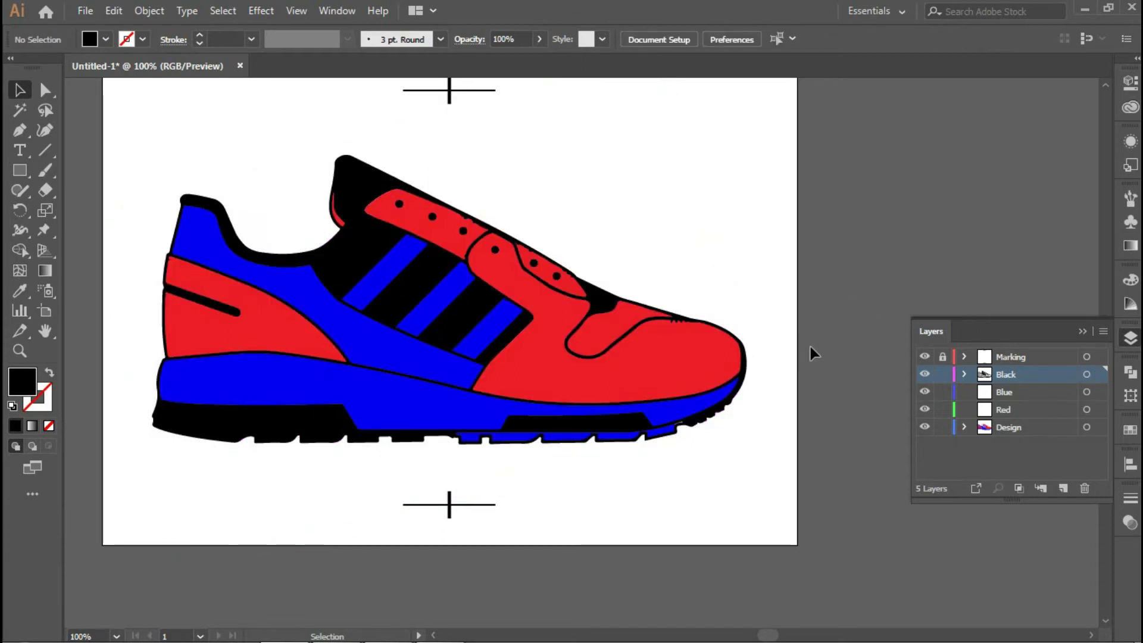
- Magic-wand select the shoe's blue shapes and cut them from the Design layer
click(1004, 392)
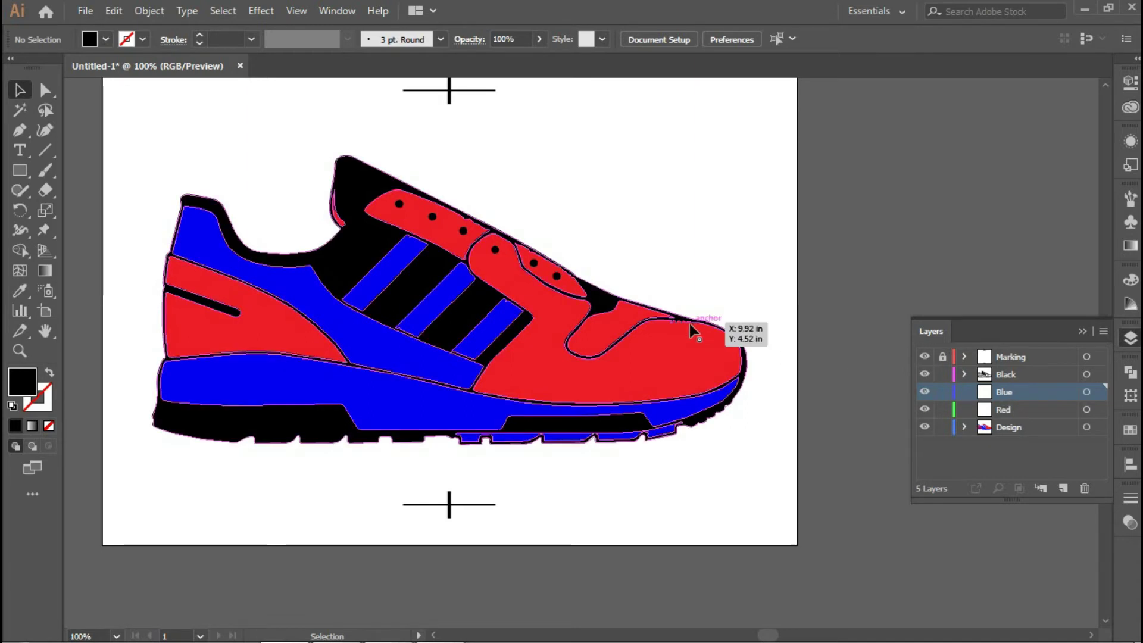
key(y)
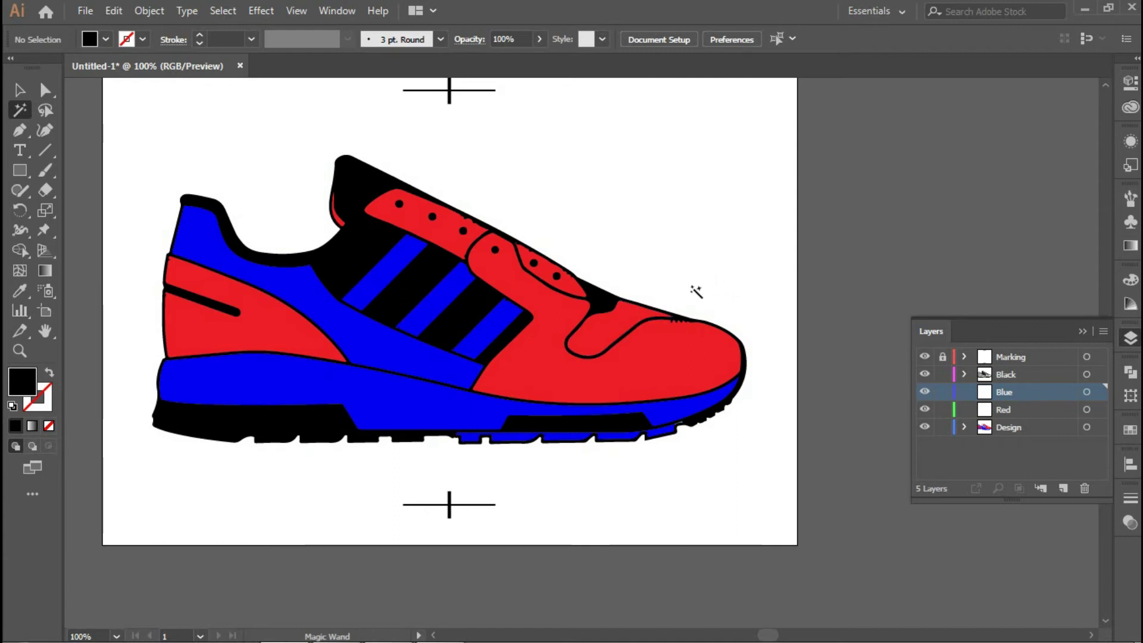
click(363, 346)
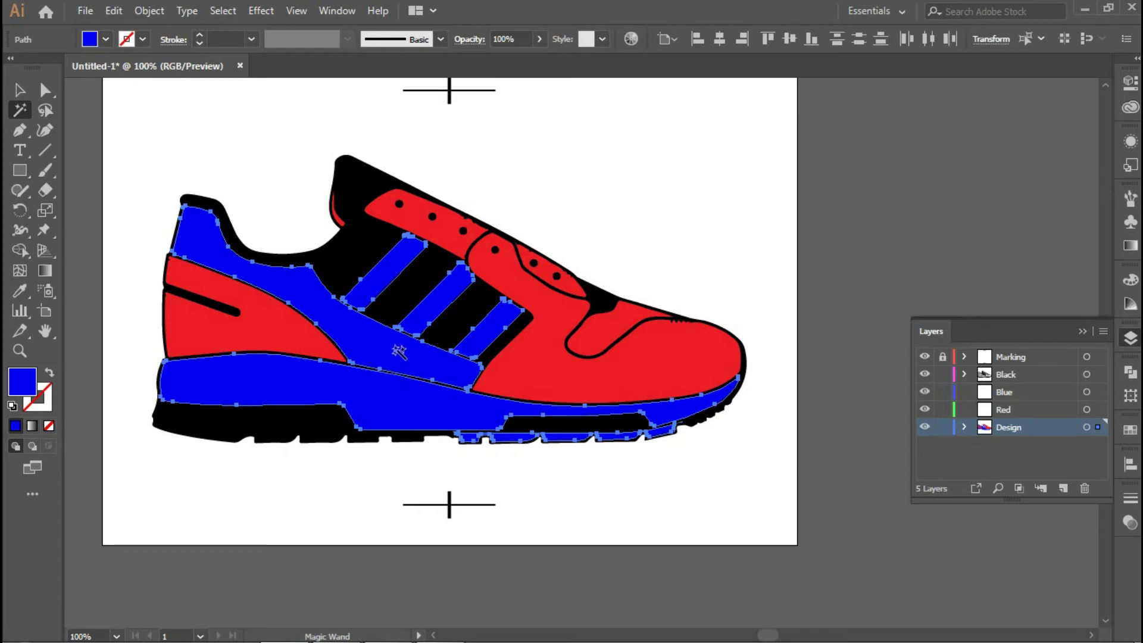
scroll(488, 369, up, 2)
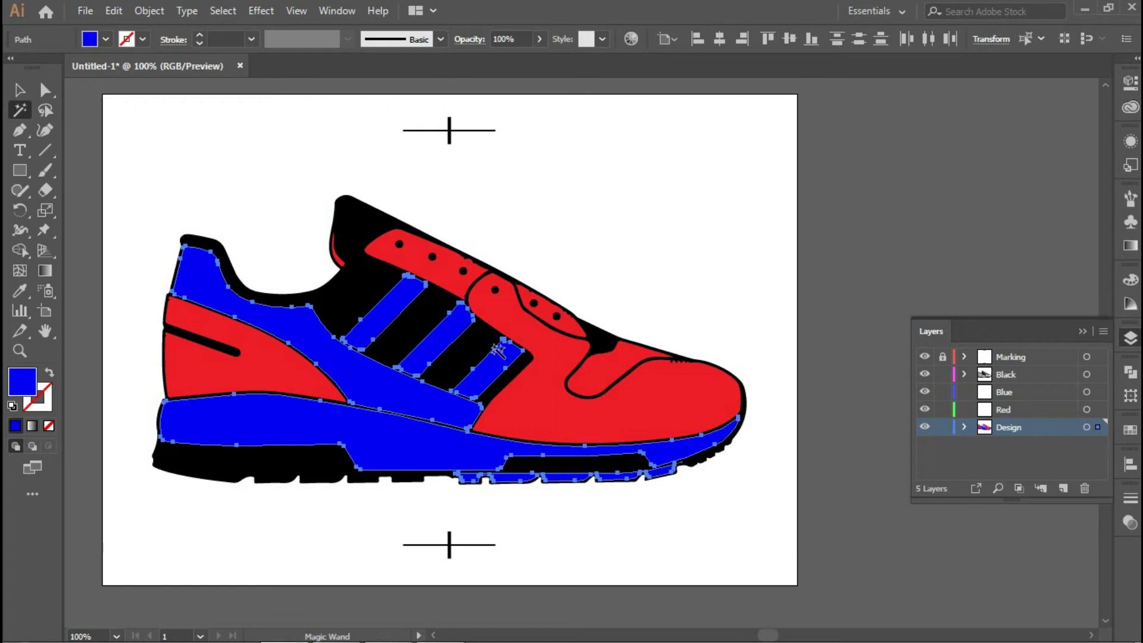
key(v)
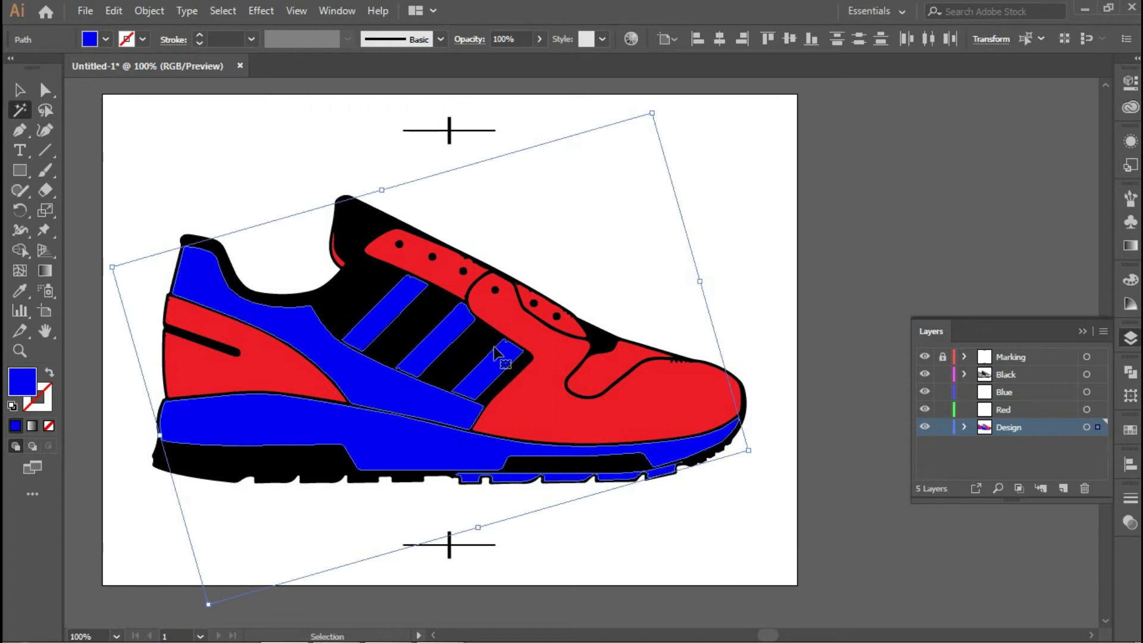
key(Delete)
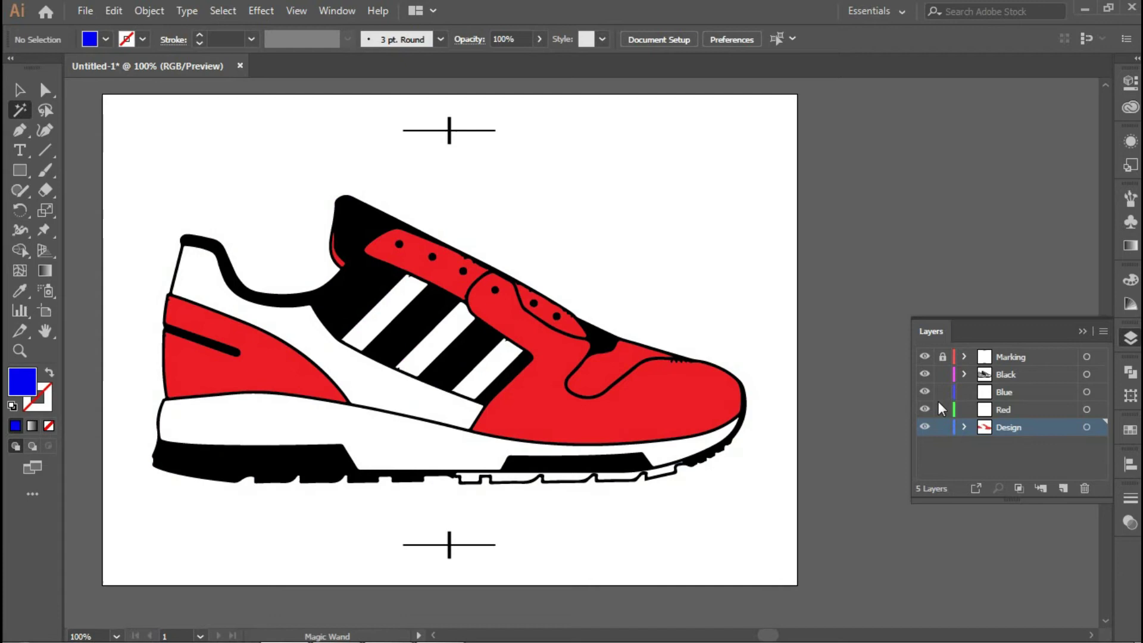
- Paste the blue shapes in place on the Blue layer
click(1015, 392)
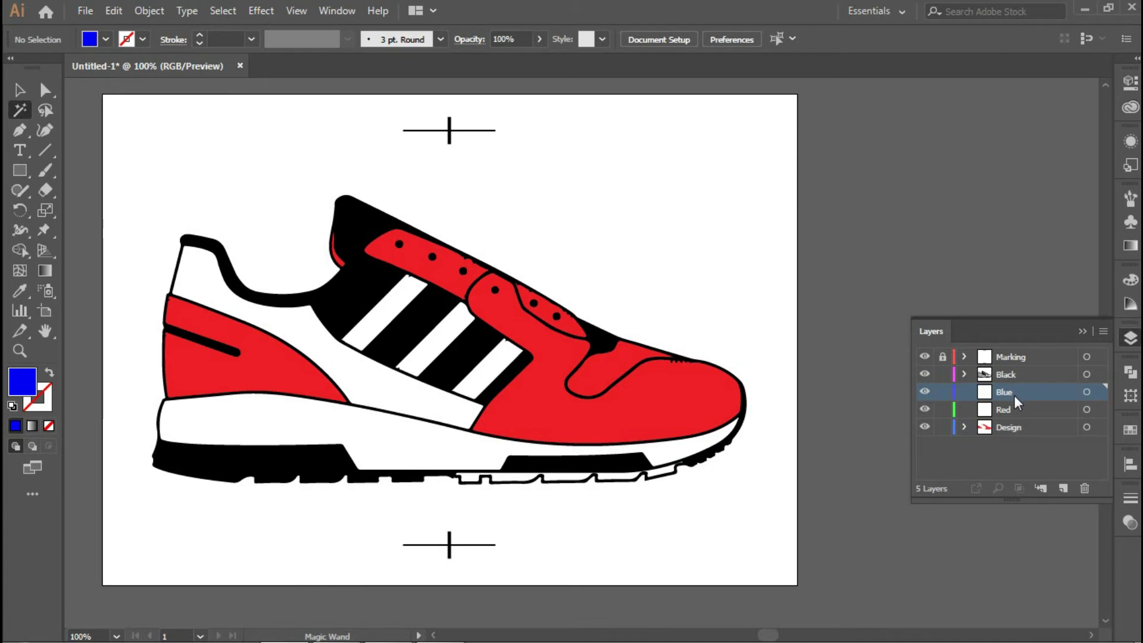
click(1012, 429)
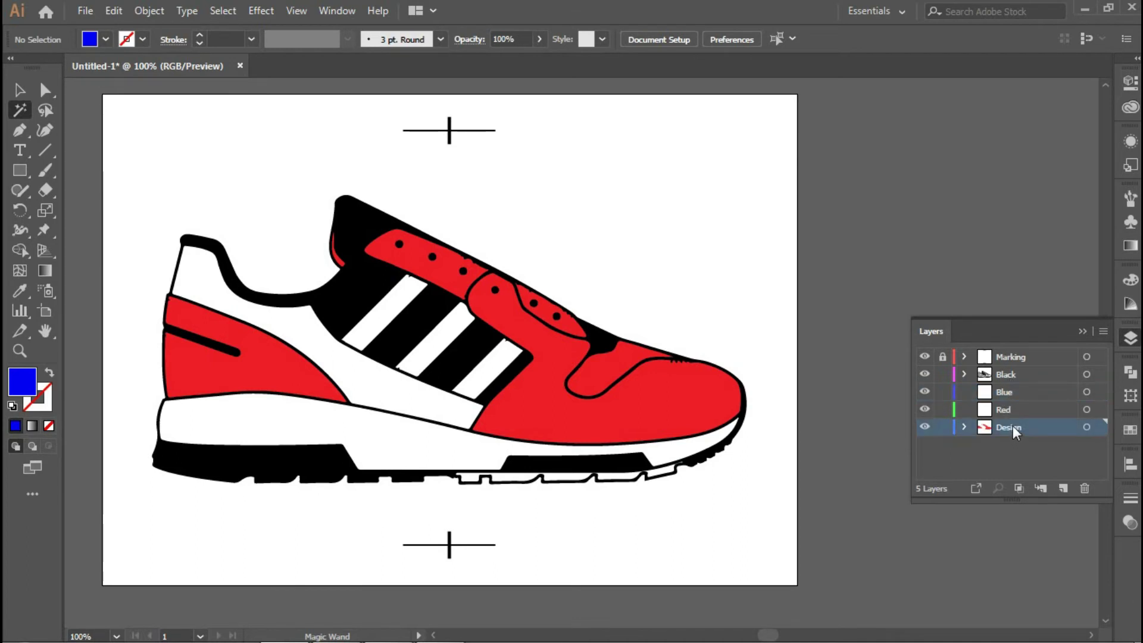
click(1020, 393)
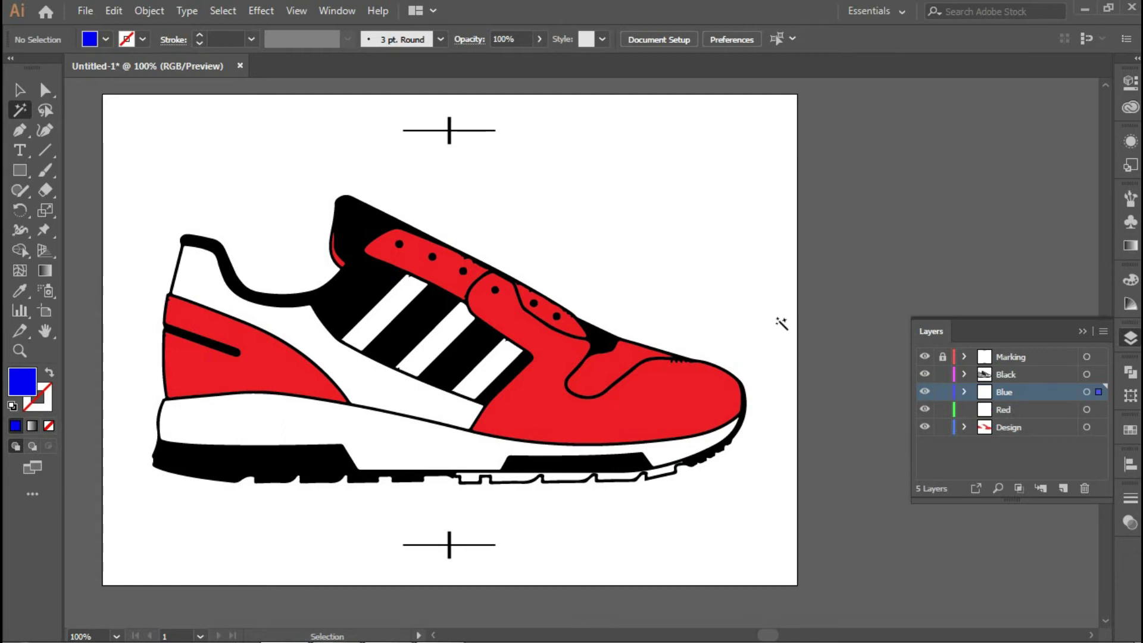
key(ctrl+f)
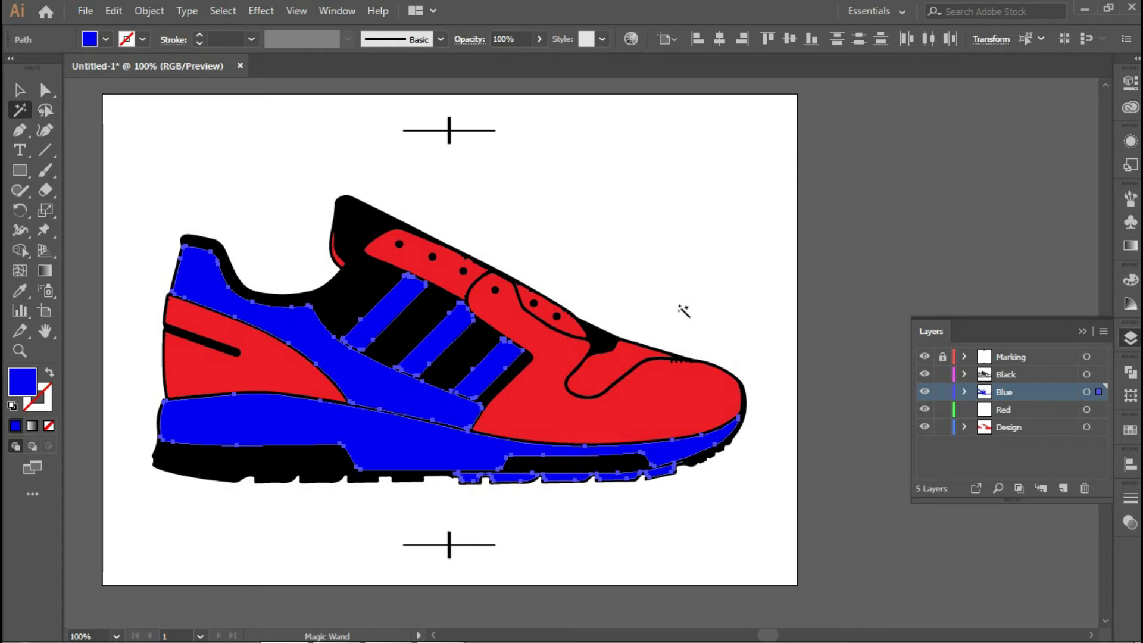
key(v)
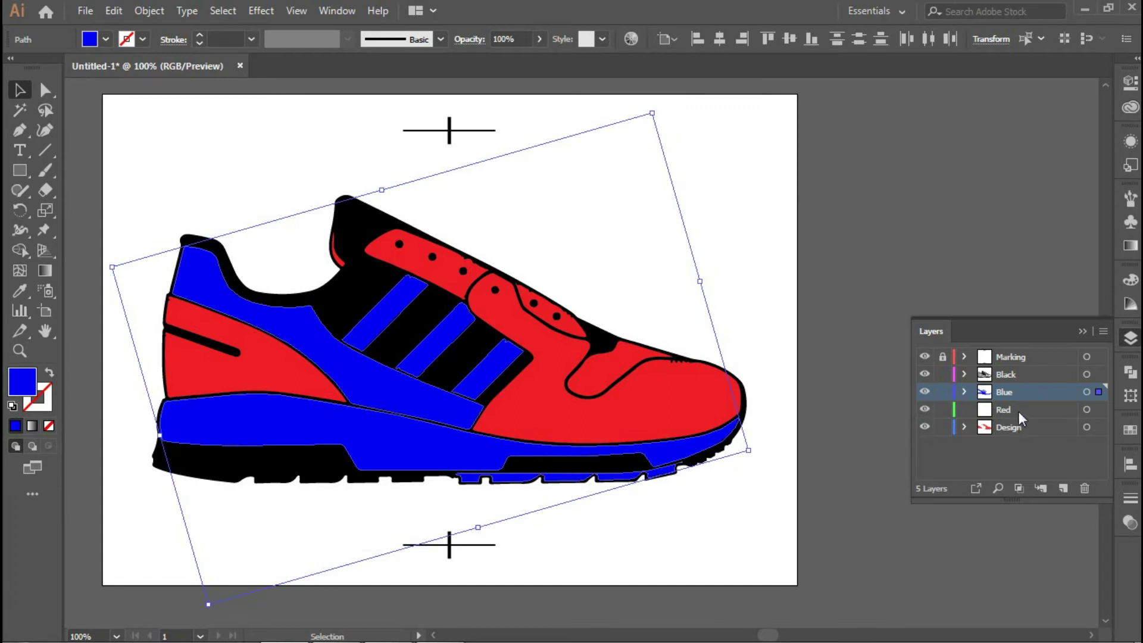
click(703, 390)
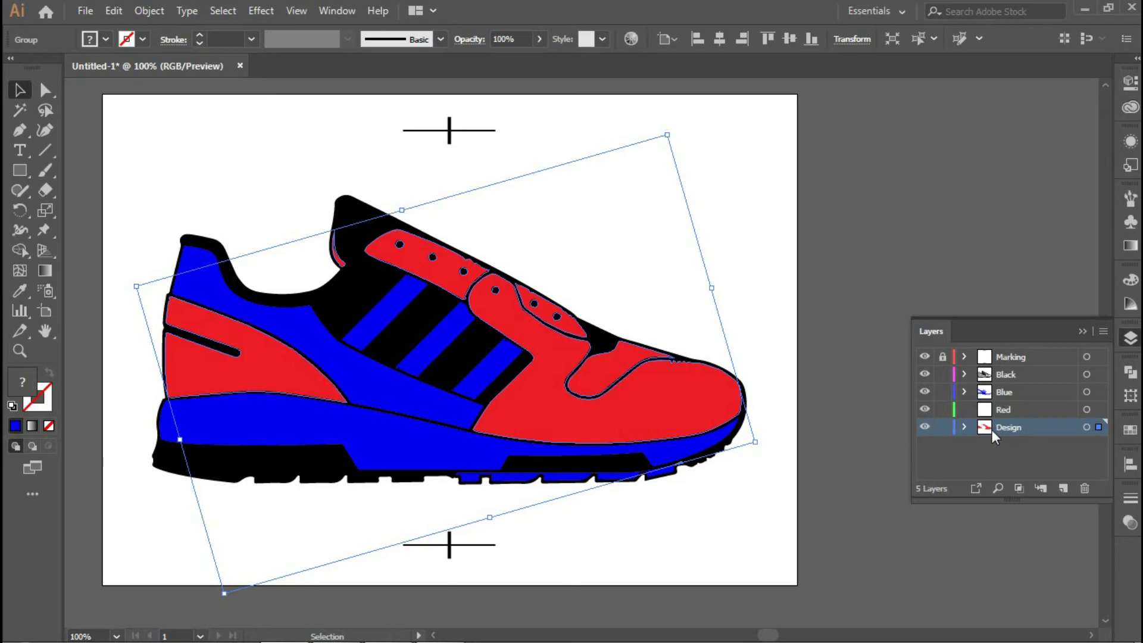
- Magic-wand select and cut the red shapes, then paste them in place on the Red layer
key(y)
click(592, 394)
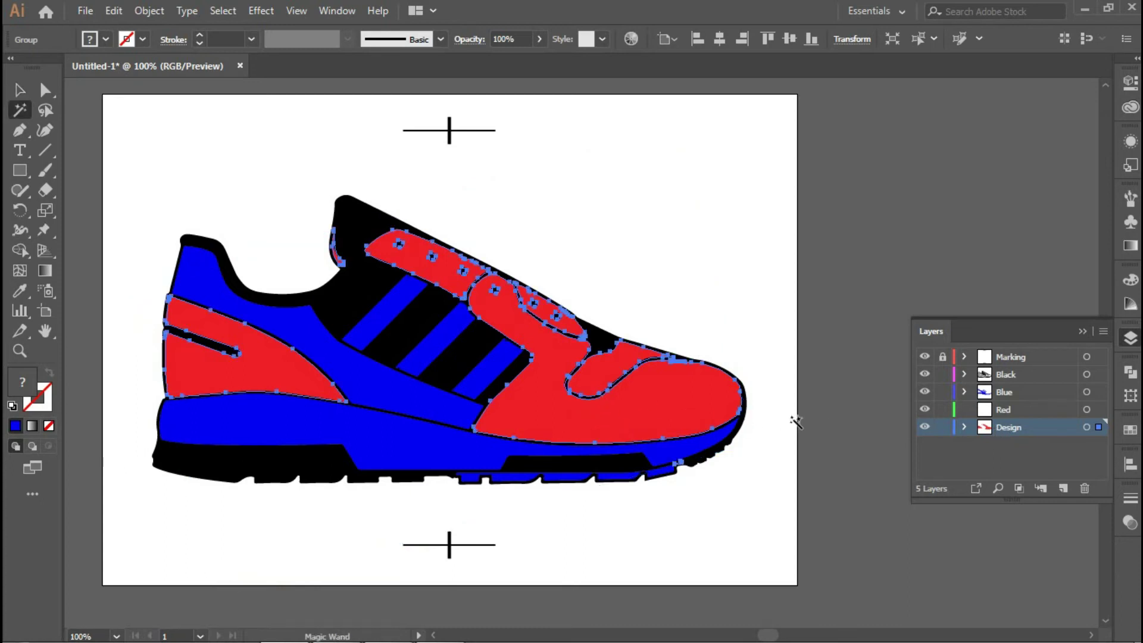
click(673, 418)
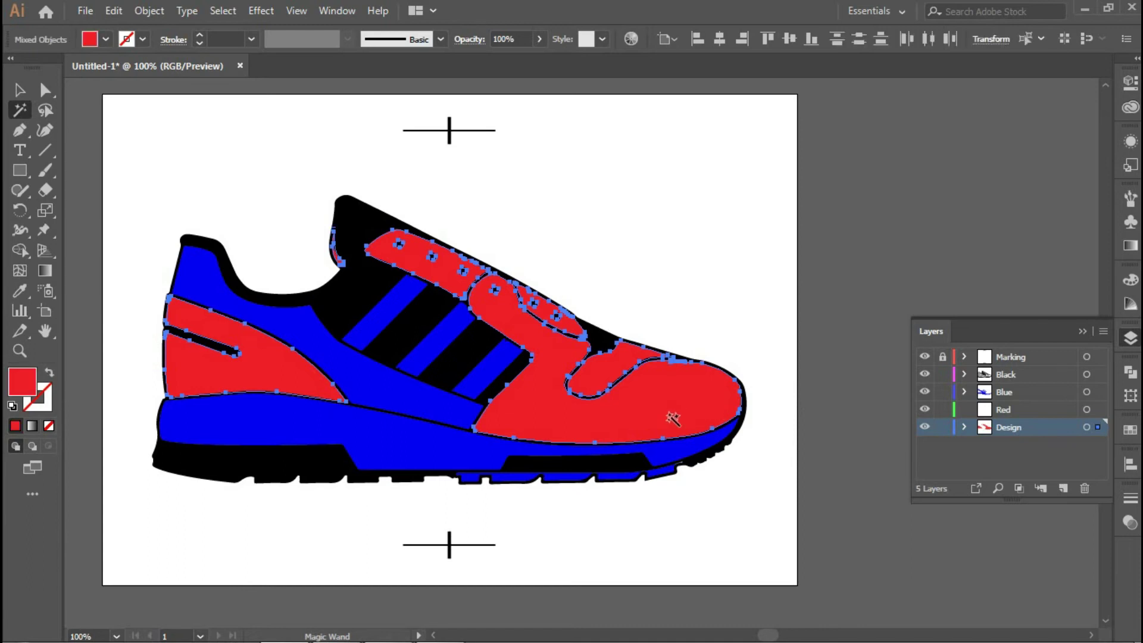
key(Delete)
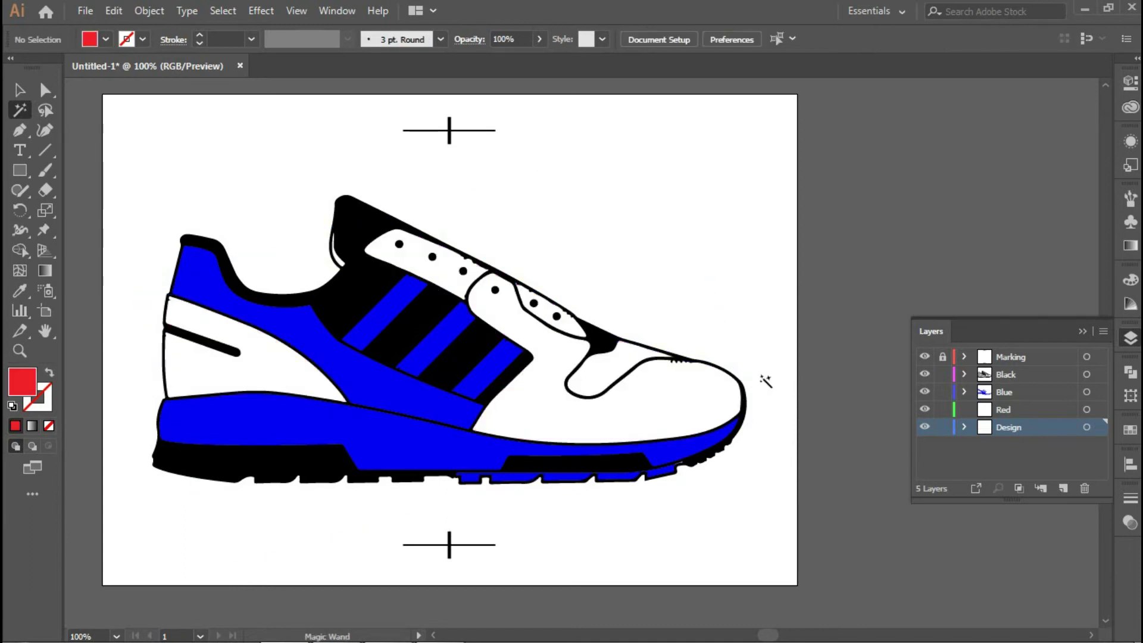
click(1012, 411)
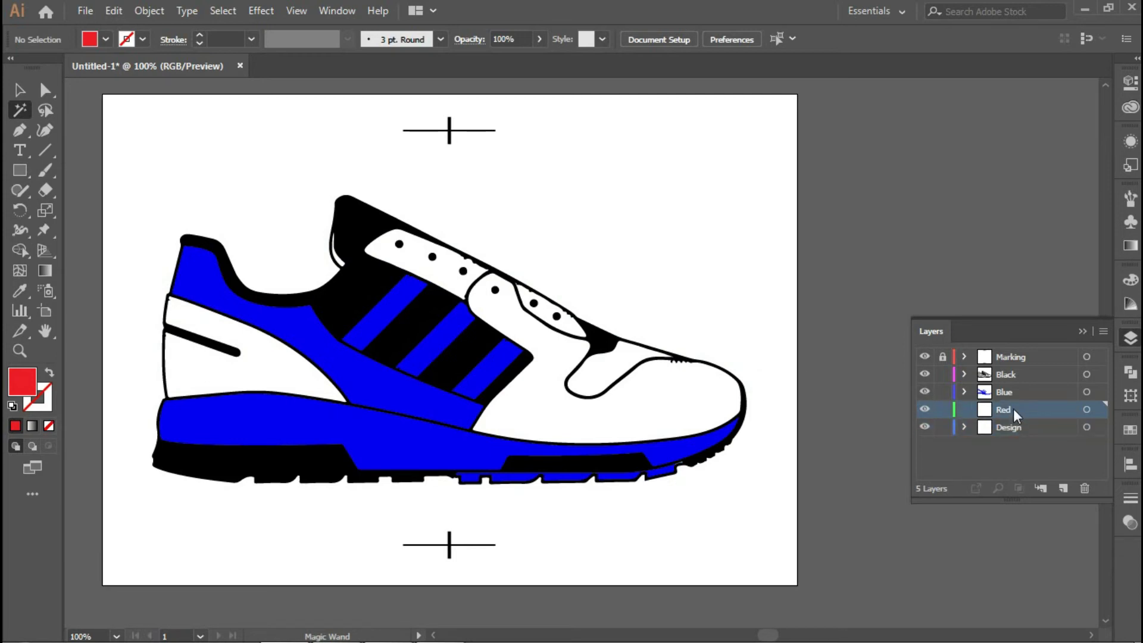
key(ctrl+f)
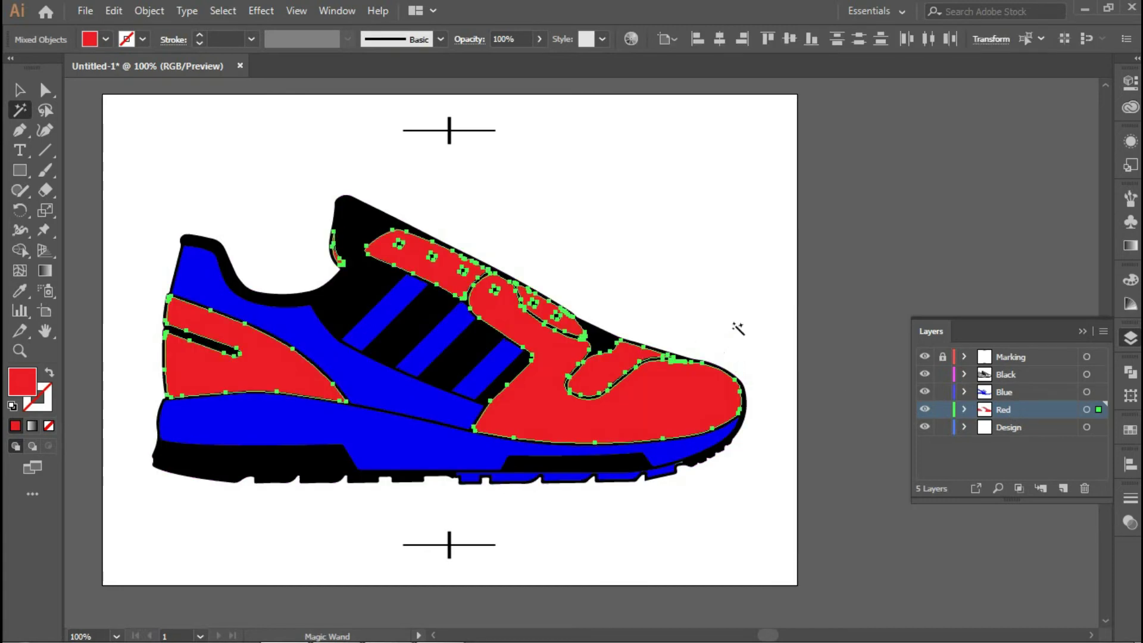
key(v)
click(820, 320)
- Pan the artboard view and make Design the active layer
key(h)
drag(725, 322, 663, 368)
drag(796, 428, 798, 428)
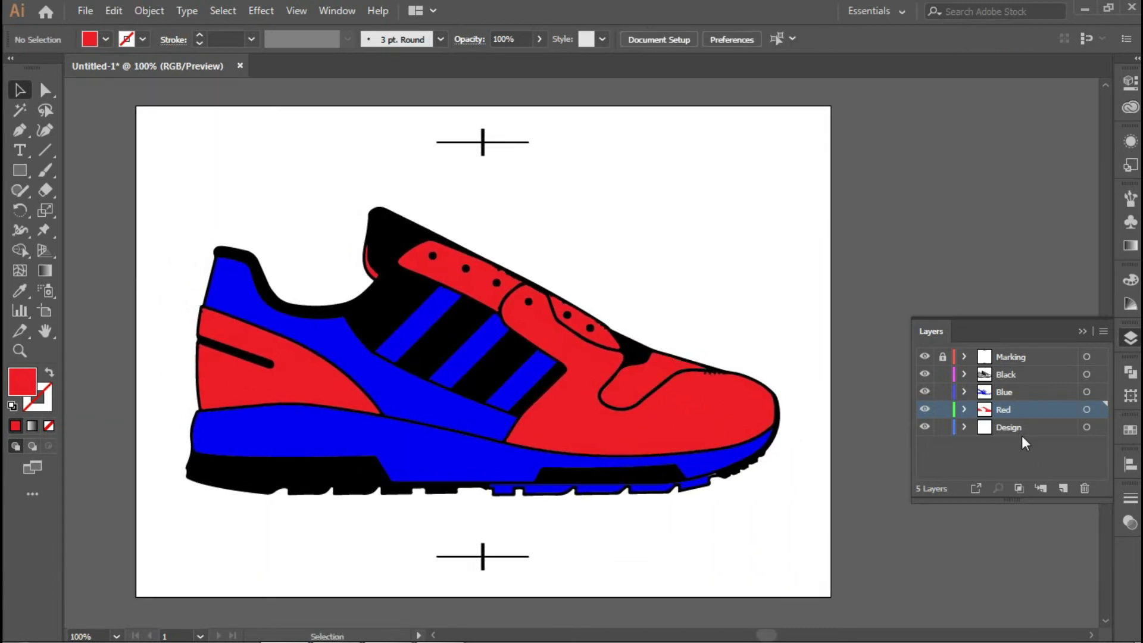
click(983, 429)
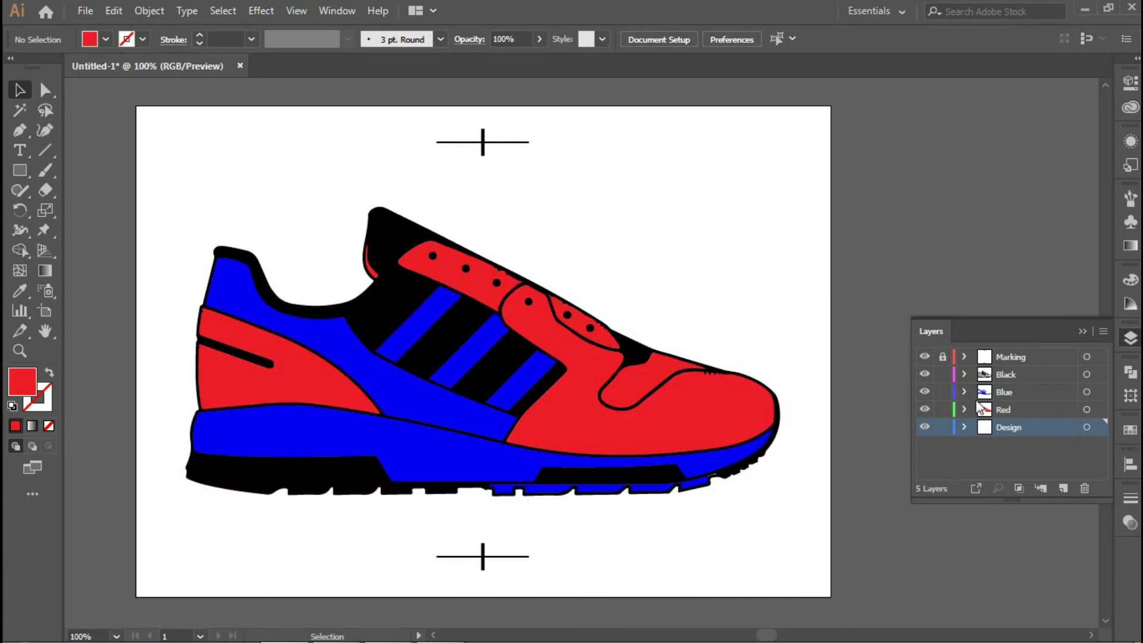
- Hide the Design layer, then view the Black layer's artwork on its own
click(925, 427)
click(925, 374)
click(925, 392)
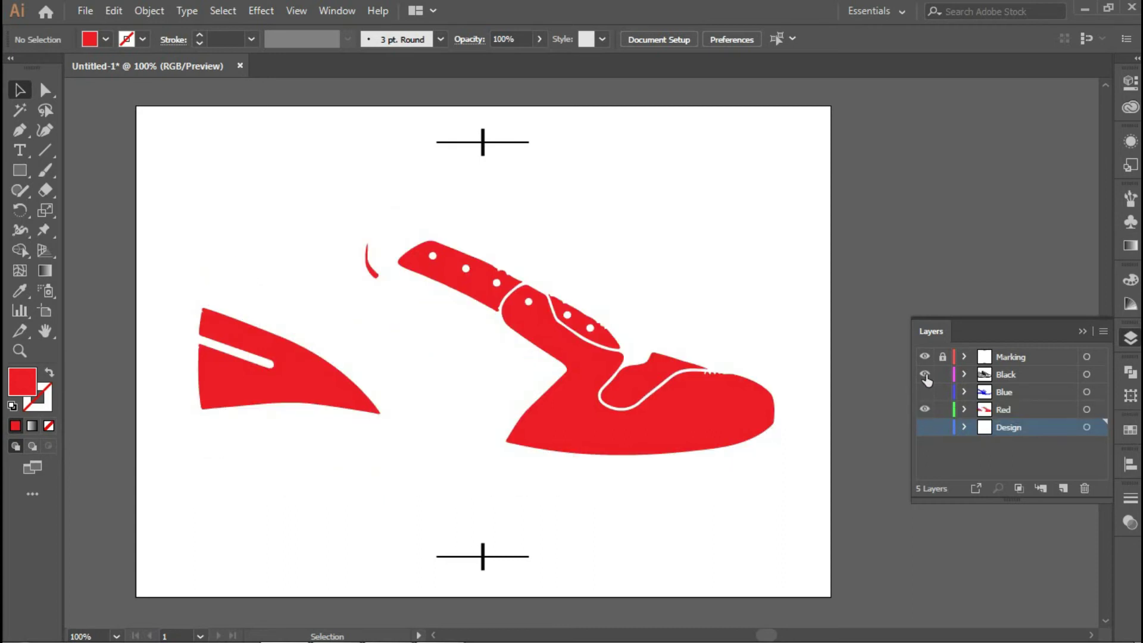
click(924, 374)
click(925, 410)
click(1019, 378)
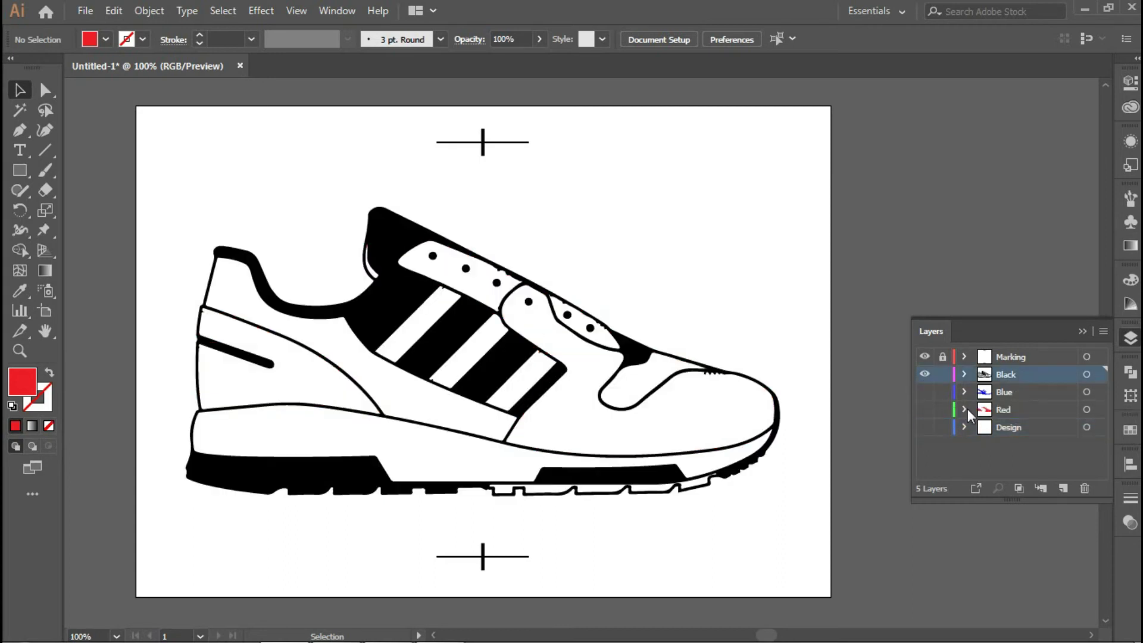
- View the Blue layer alone, then the Red layer alone with its shoe path selected
click(924, 391)
click(924, 374)
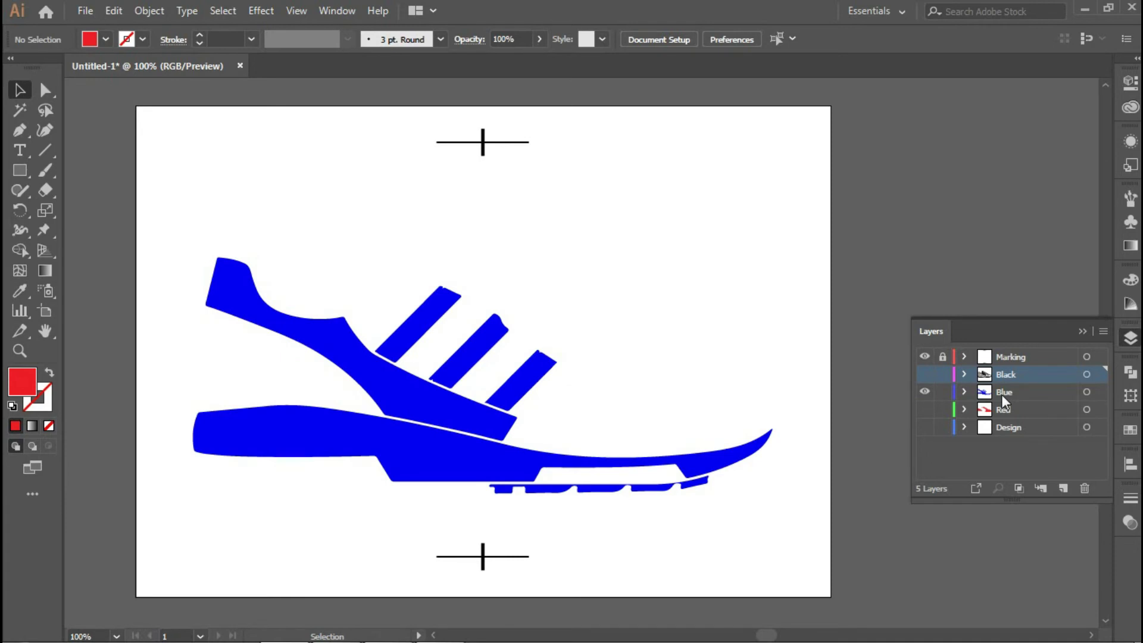
click(925, 408)
click(926, 393)
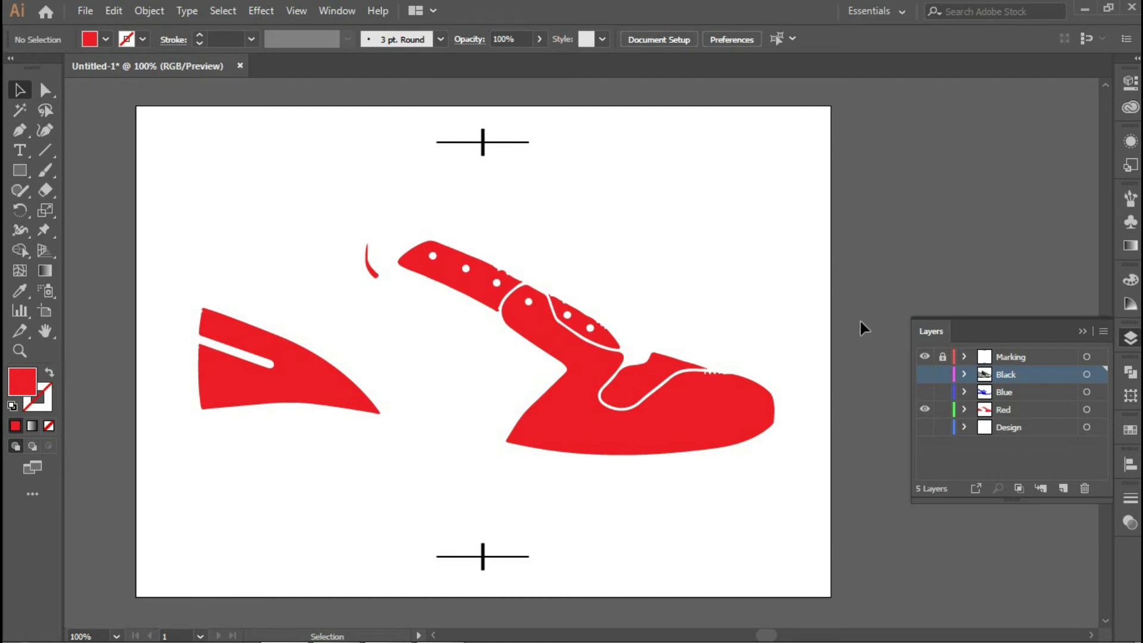
click(721, 410)
- Turn Black and Blue back on so all three layers show, with Black active
click(924, 374)
click(925, 392)
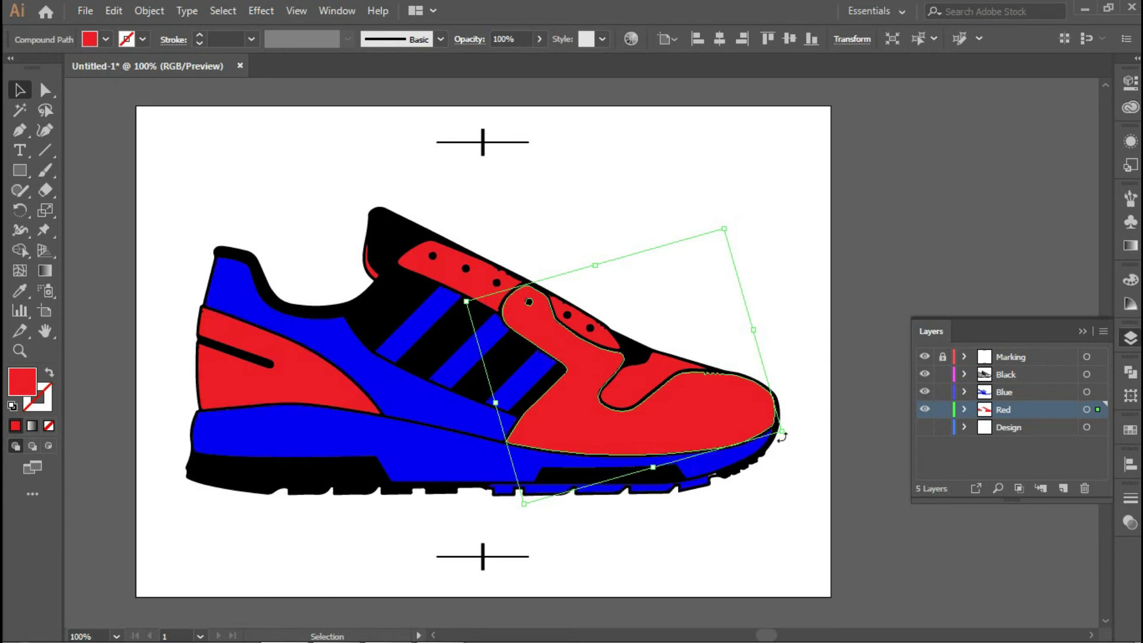
click(838, 340)
click(1083, 331)
drag(891, 359, 847, 336)
click(1131, 338)
click(1027, 380)
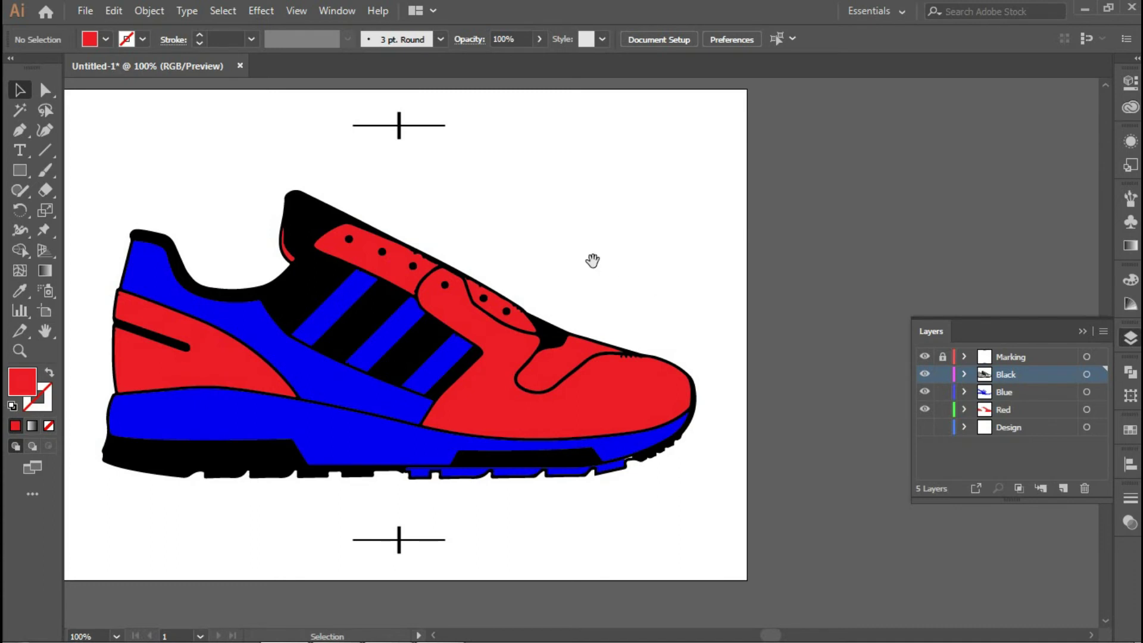
drag(592, 258, 628, 296)
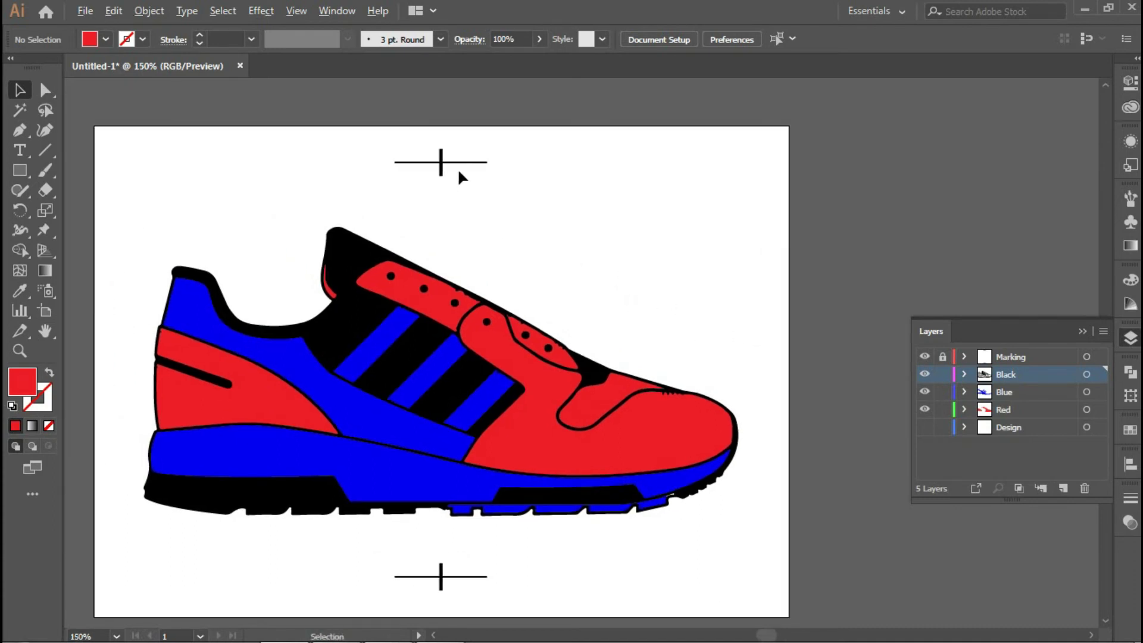
- Type a 'Black' label on the Black layer right beside the top registration mark
scroll(457, 173, up, 3)
scroll(589, 181, down, 3)
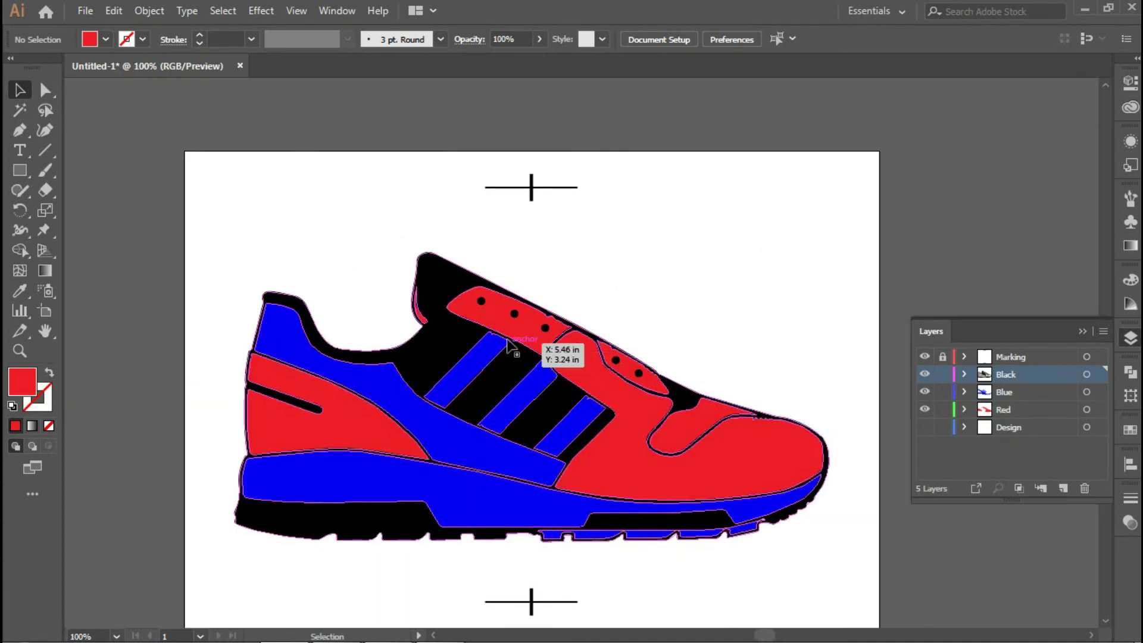
click(1002, 393)
click(1006, 375)
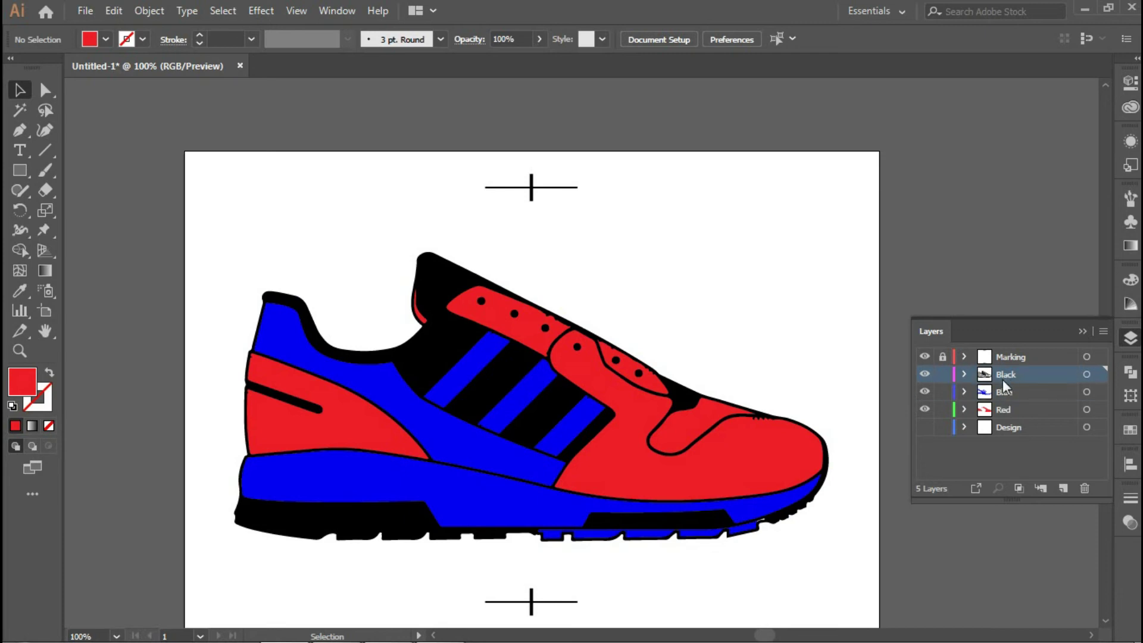
scroll(591, 209, up, 3)
scroll(296, 194, up, 1)
click(20, 151)
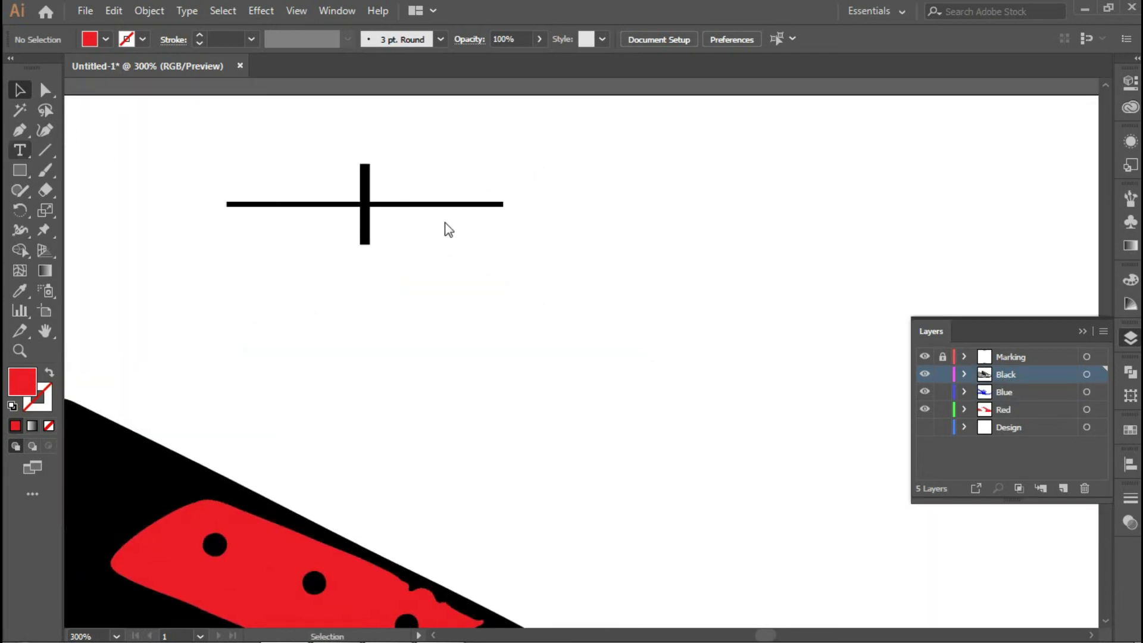
click(597, 227)
text(Black)
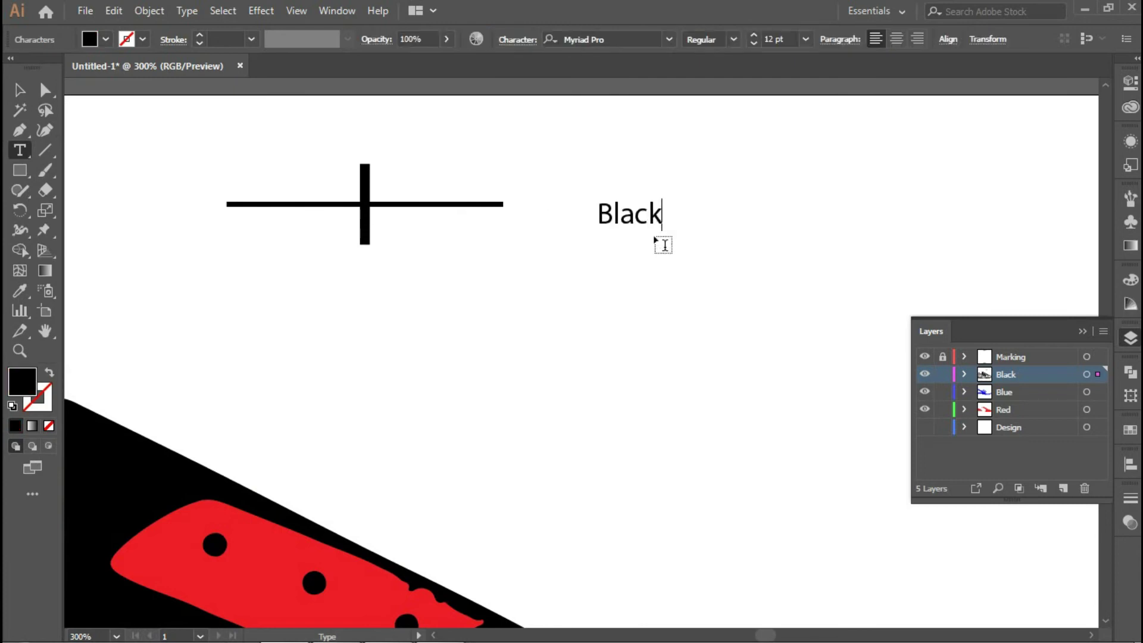
key(Escape)
click(667, 253)
drag(639, 220, 564, 204)
click(674, 288)
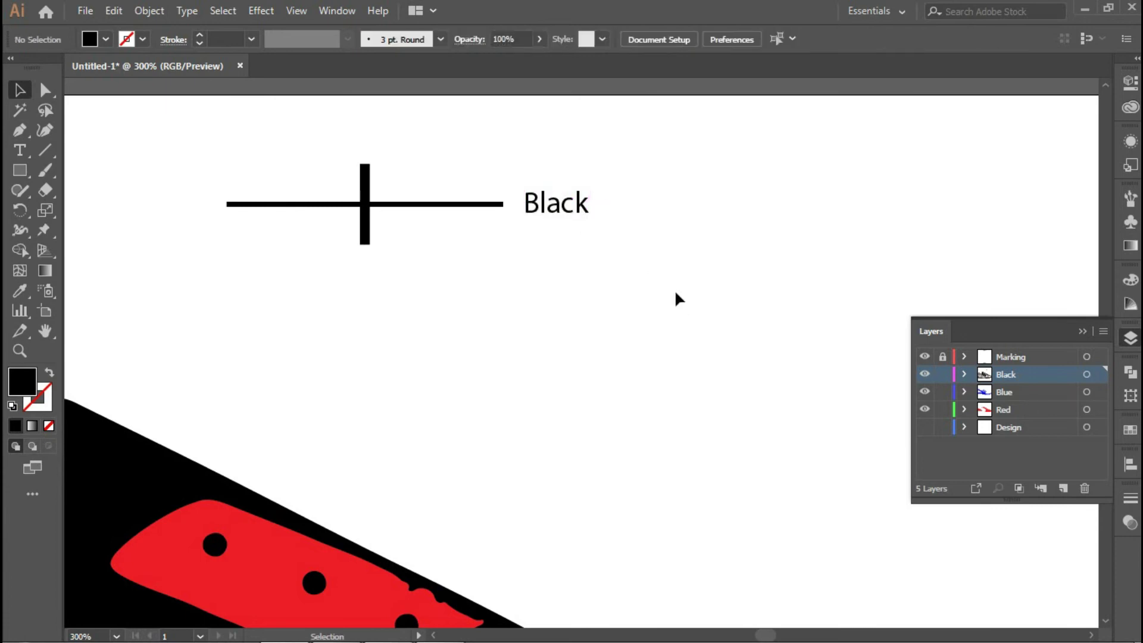
- Paste a copy of the label onto the Blue layer beside it and retype it 'Blue'
click(1017, 395)
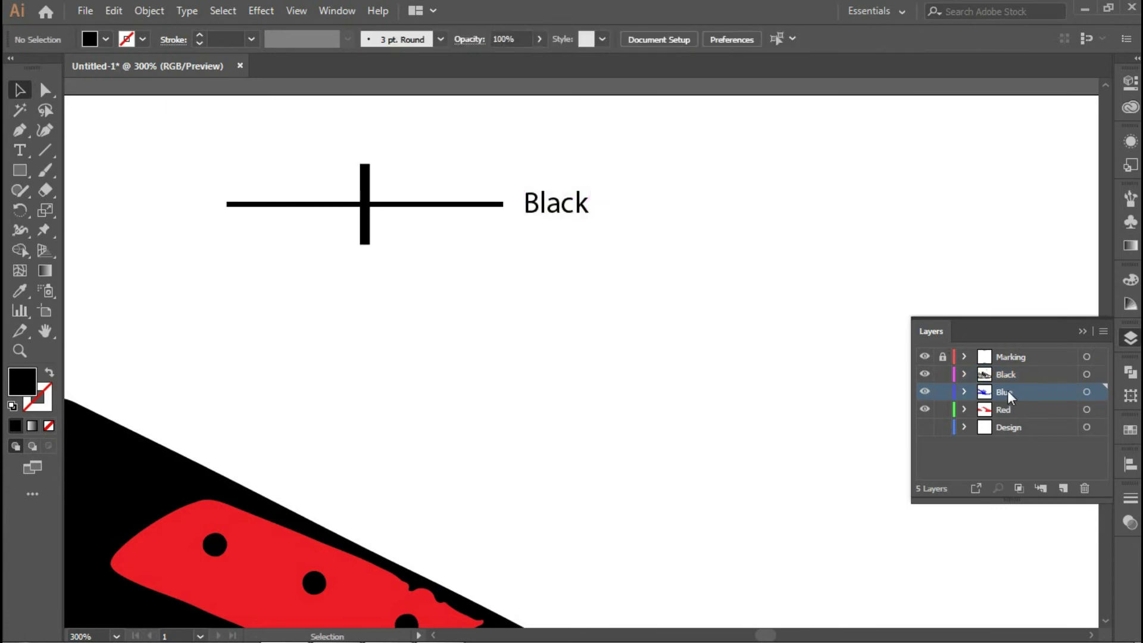
drag(565, 212, 661, 207)
key(Delete)
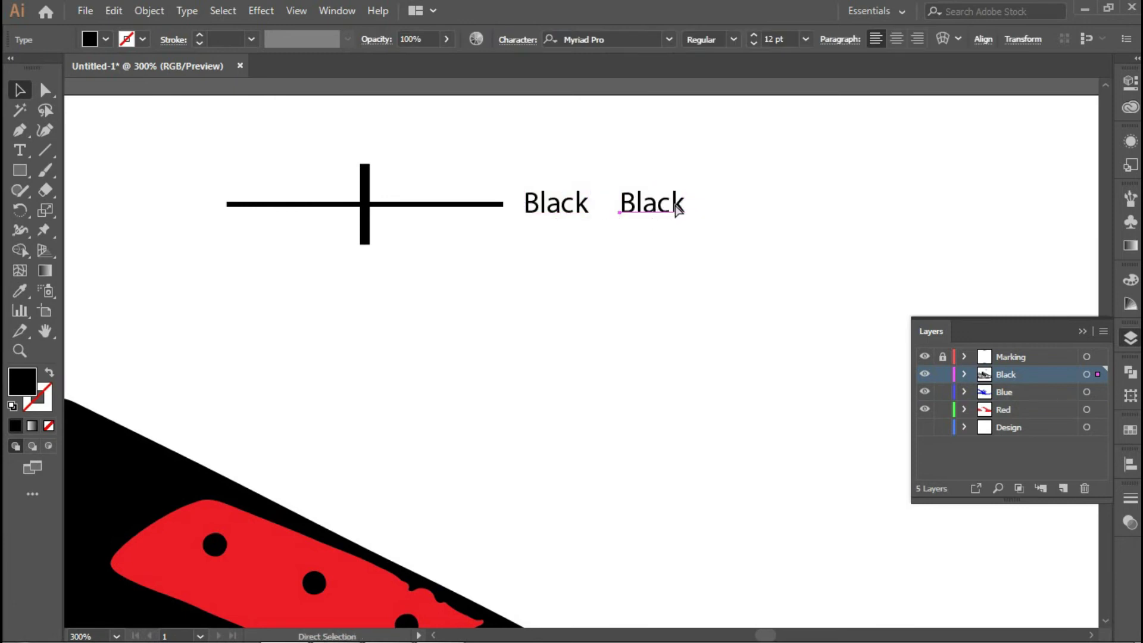
click(1008, 395)
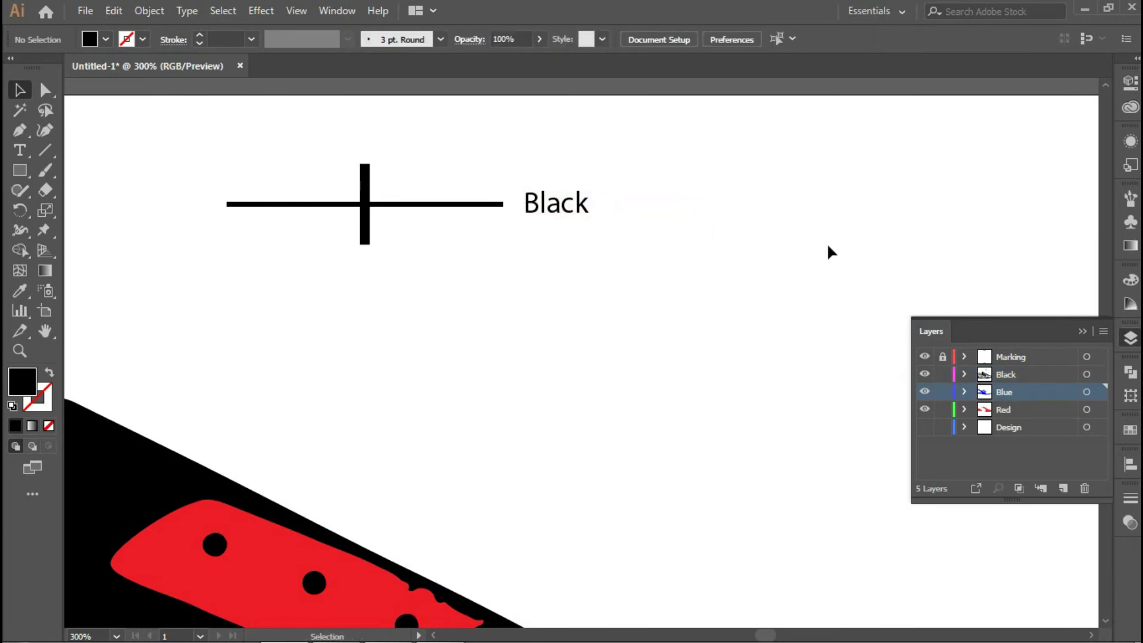
key(ctrl+v)
drag(587, 341, 648, 210)
click(648, 257)
click(642, 212)
double_click(635, 202)
text(Blue)
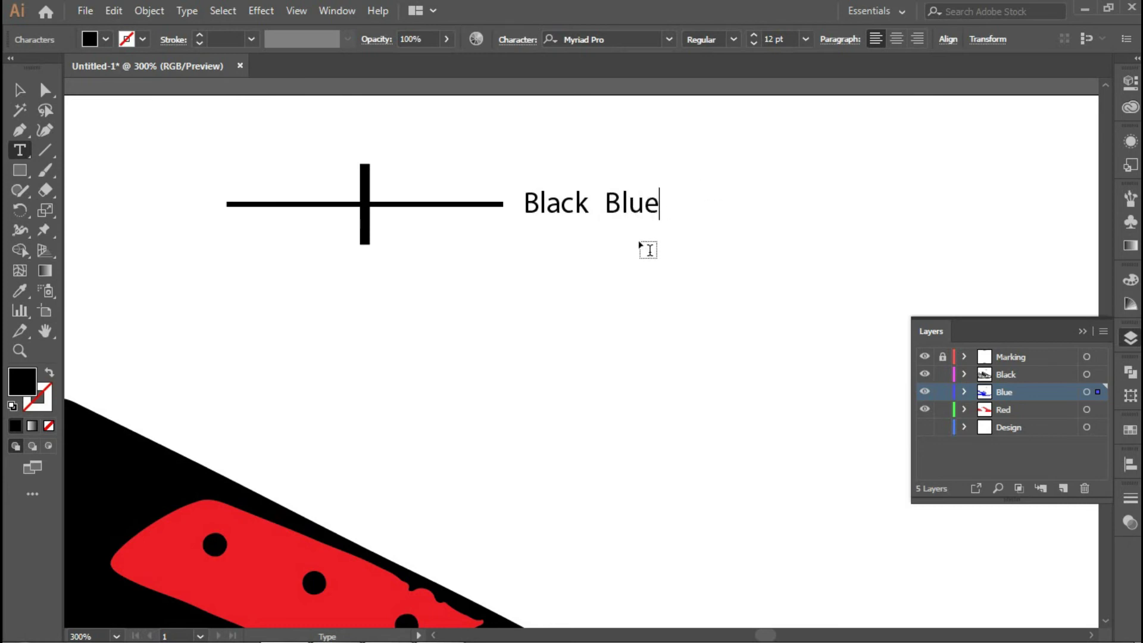
key(Escape)
click(645, 262)
click(633, 208)
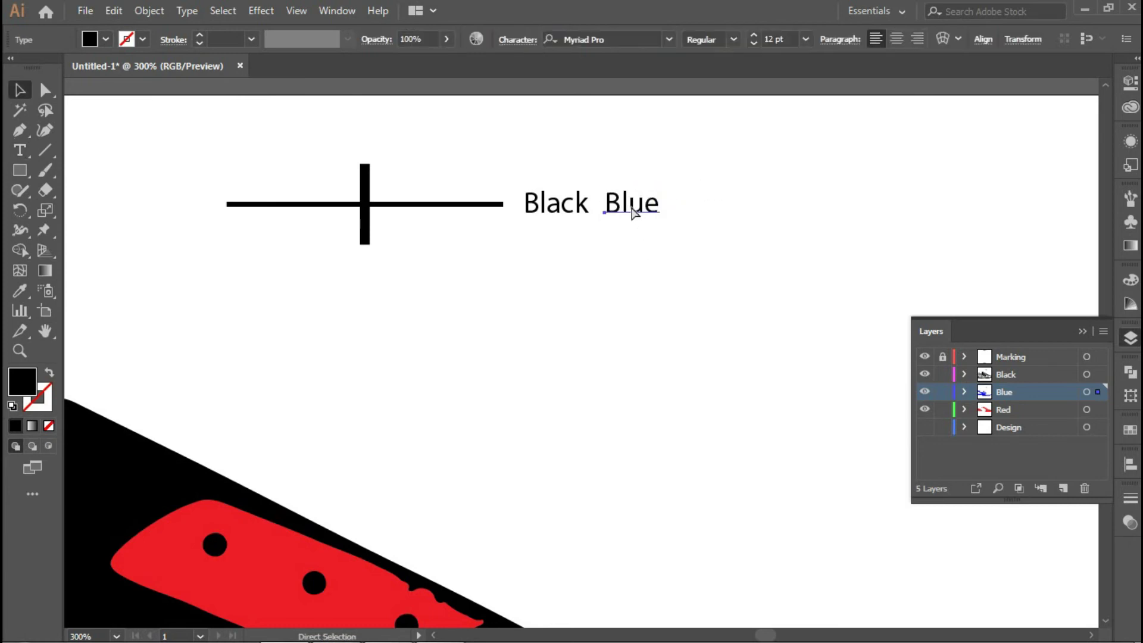
- Copy the label onto the Red layer, place it right of Blue, and retype it 'Red'
click(1022, 409)
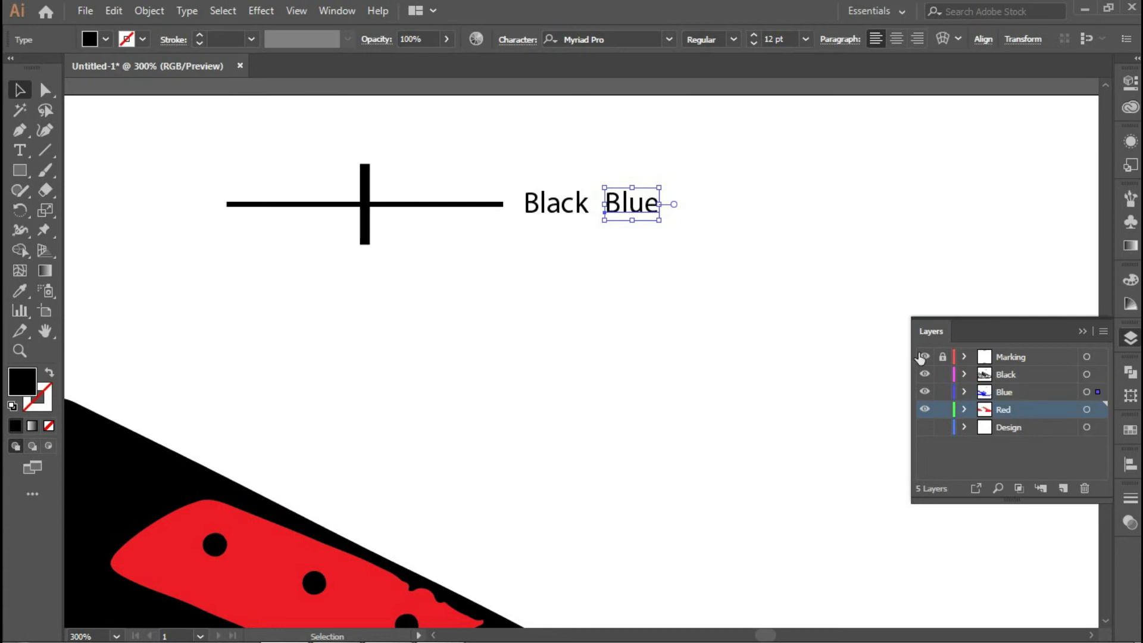
key(ctrl+c)
key(ctrl+v)
drag(577, 359, 704, 204)
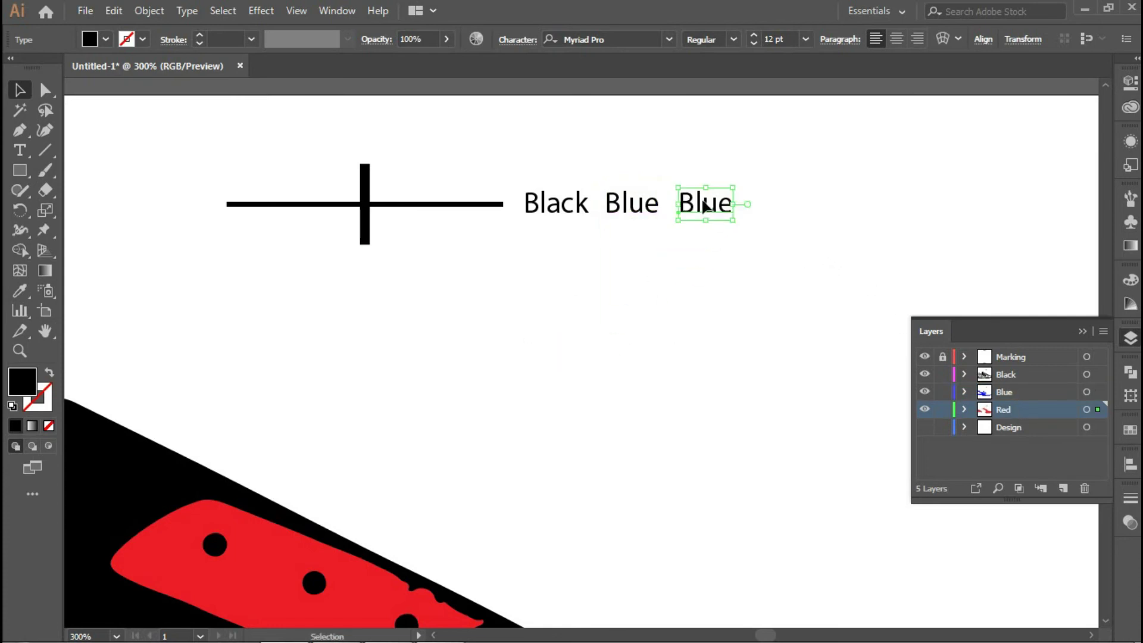
double_click(705, 204)
text(Red)
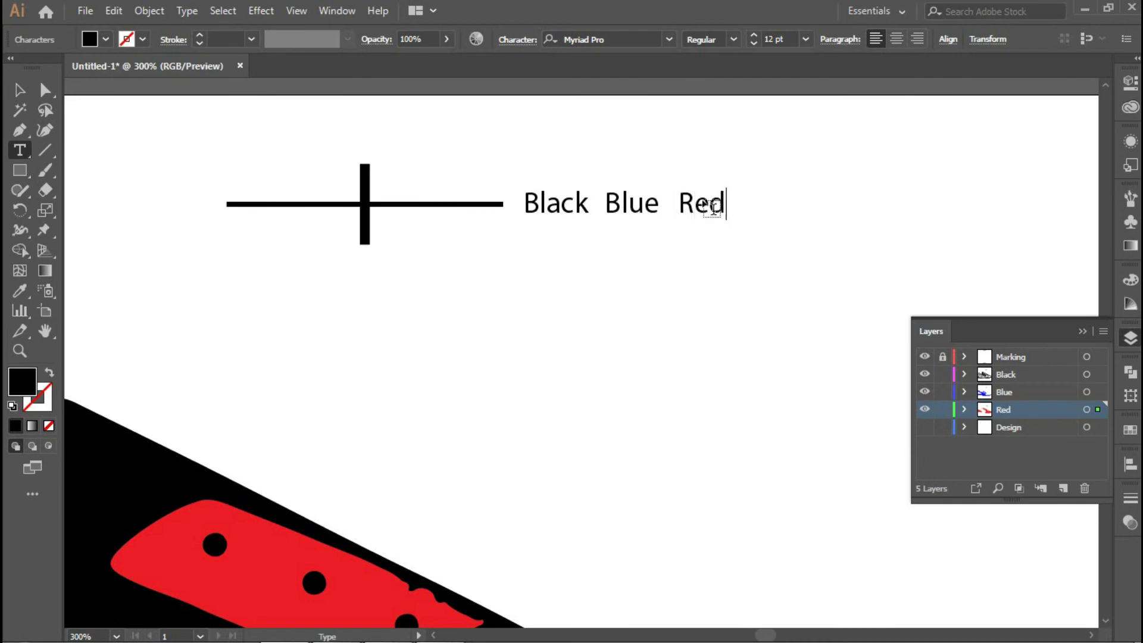
key(Escape)
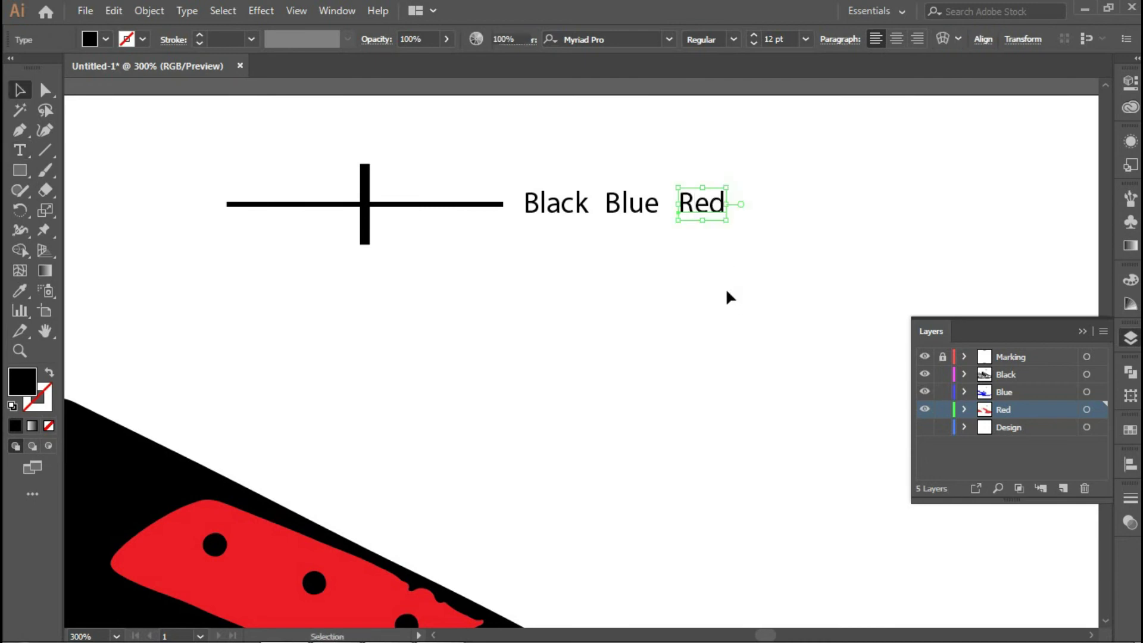
click(726, 288)
scroll(725, 289, down, 4)
scroll(709, 350, up, 2)
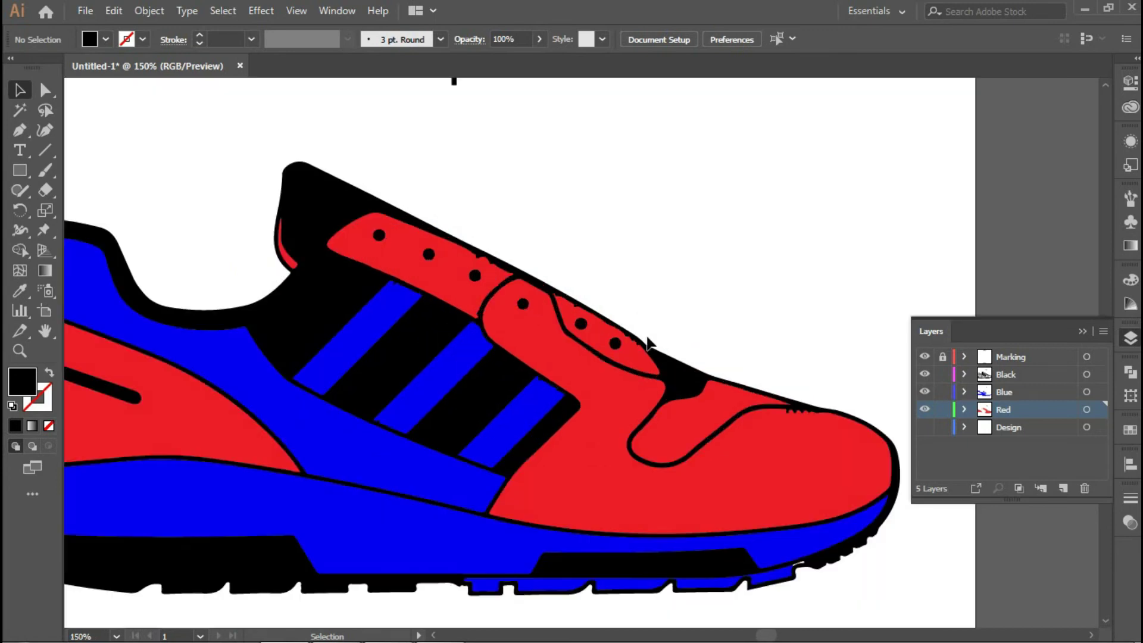
- Hide the Red, Blue and Black layers, then show the Black layer on its own
scroll(663, 309, down, 3)
scroll(640, 302, up, 1)
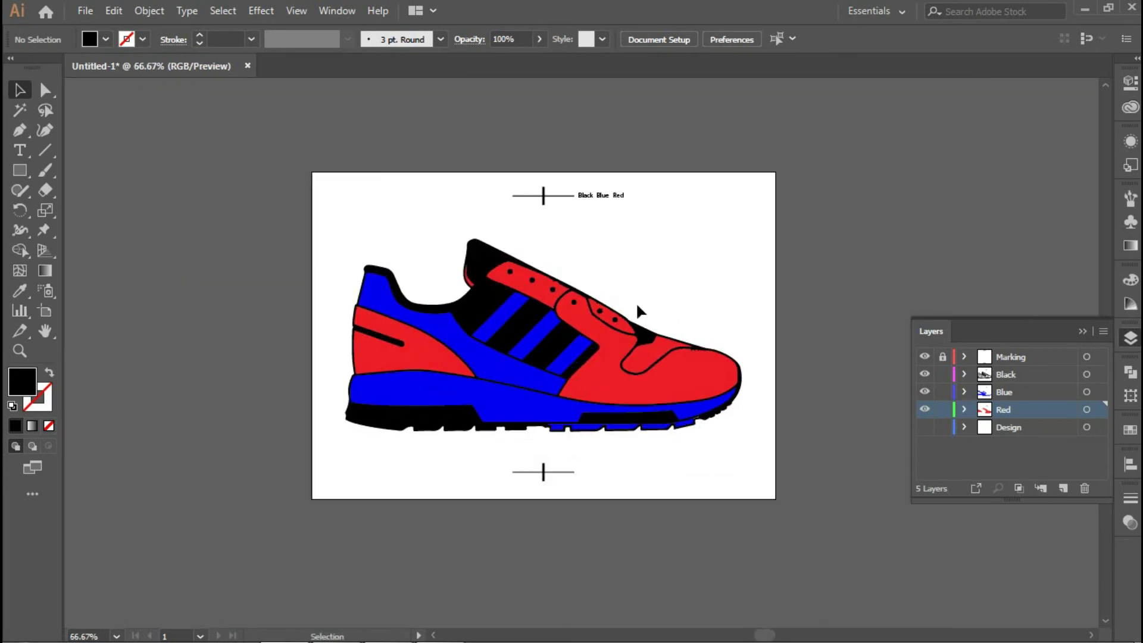
scroll(636, 302, up, 2)
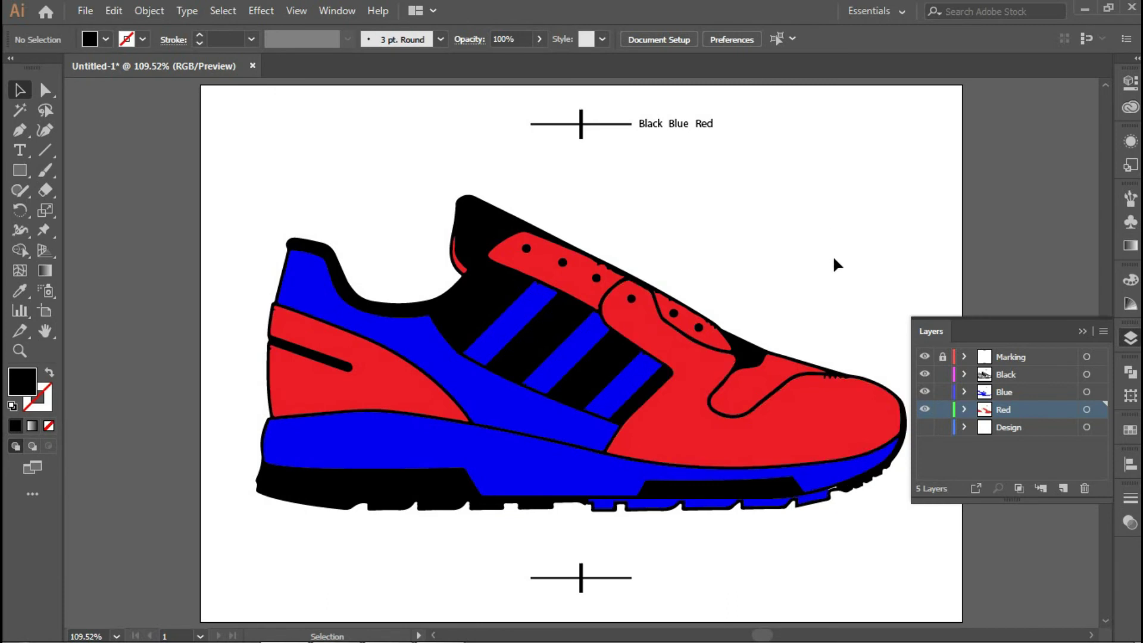
click(924, 409)
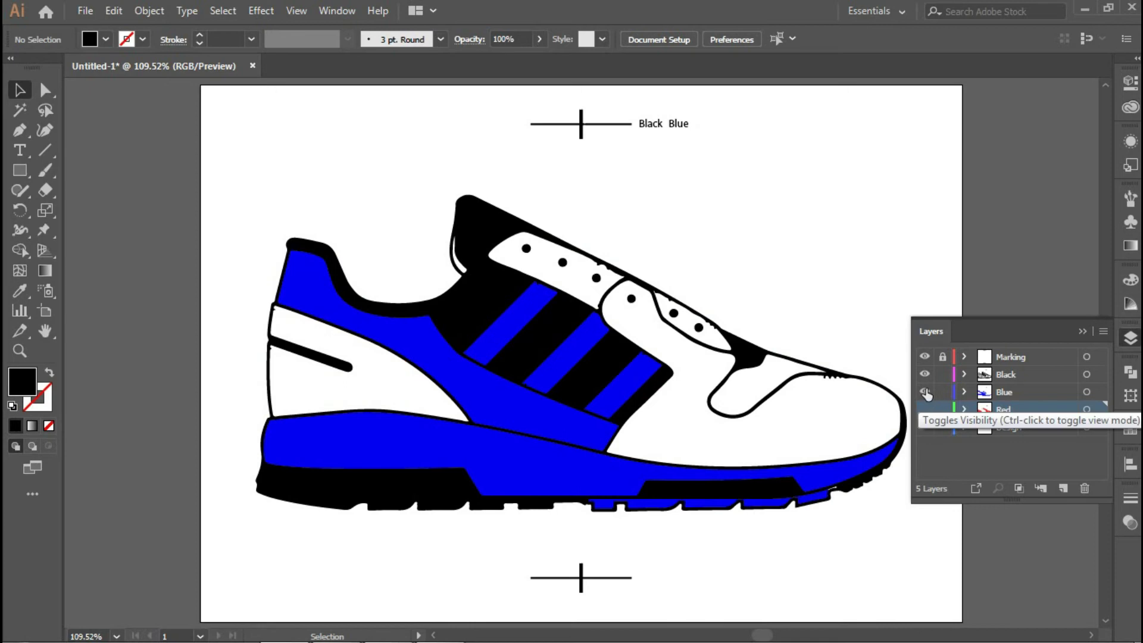
click(924, 392)
click(924, 374)
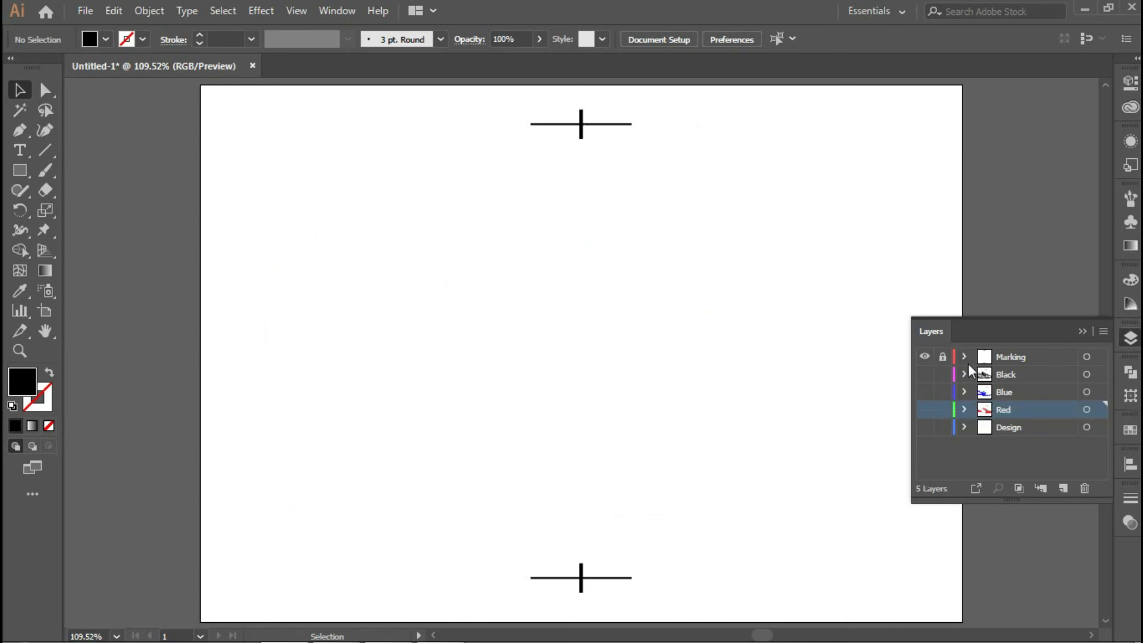
click(1012, 357)
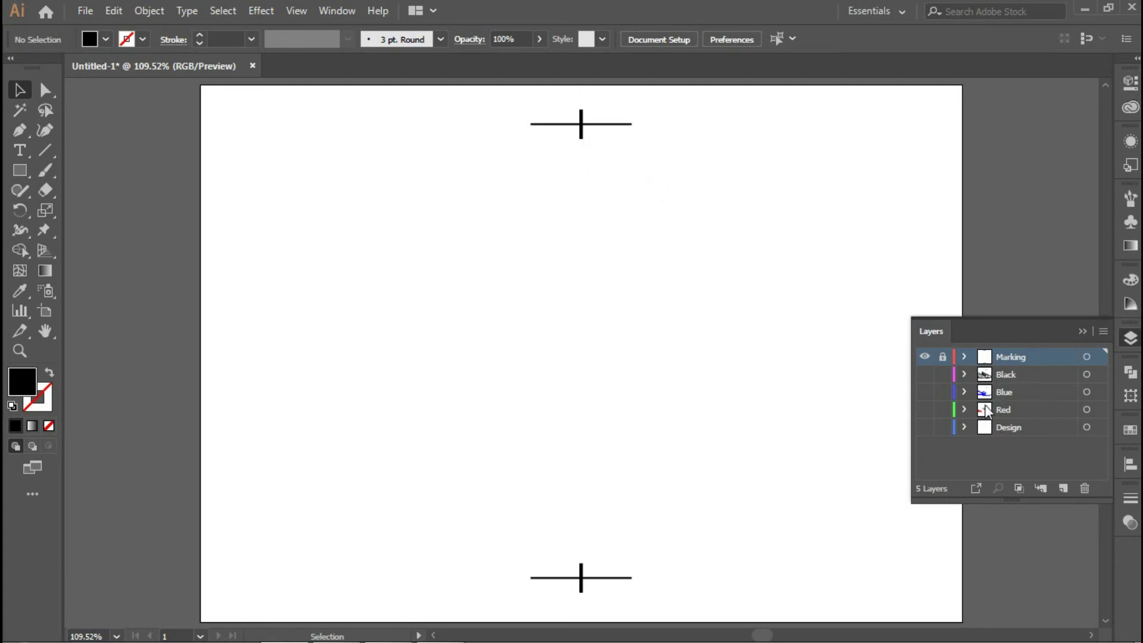
click(1005, 376)
click(925, 375)
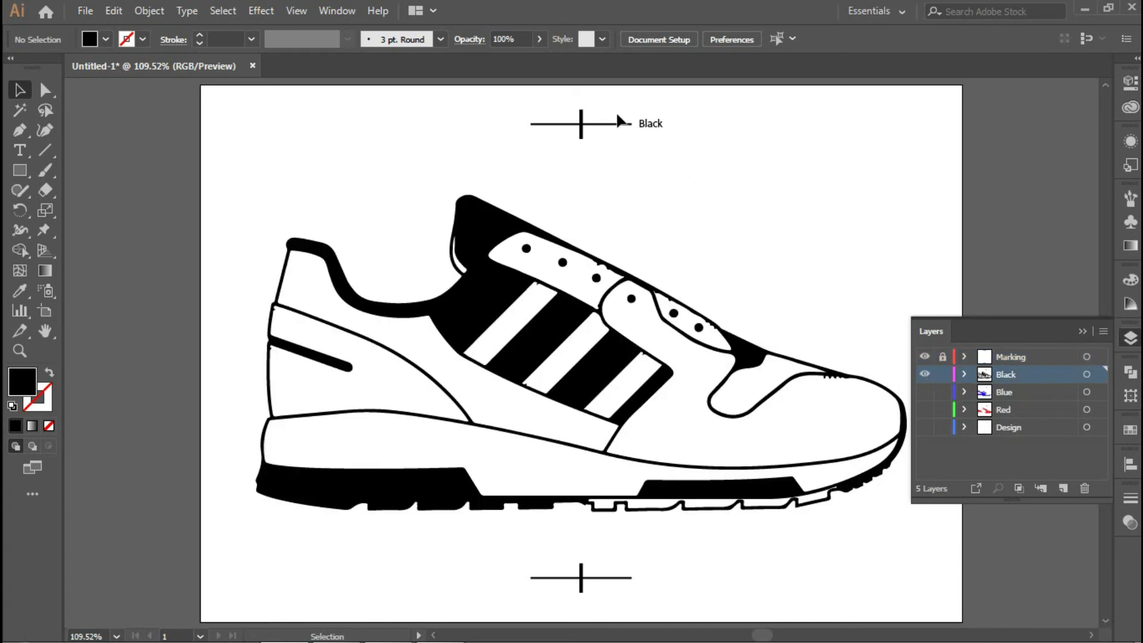
- View the Blue layer alone, then Red alone, then turn Blue and Black back on
click(925, 392)
click(925, 375)
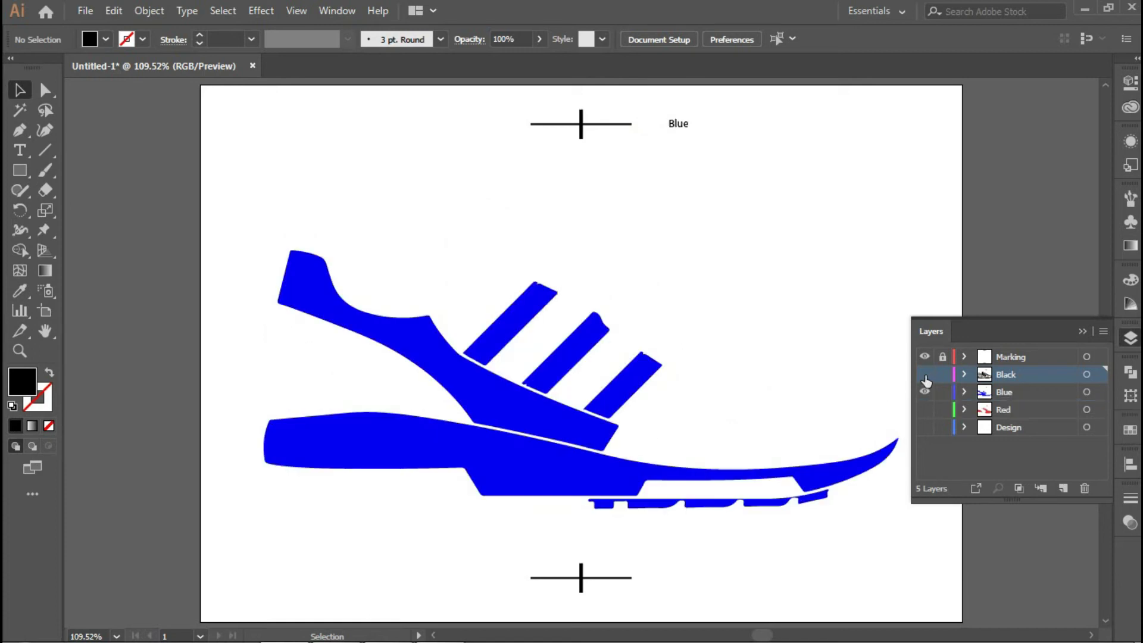
click(925, 411)
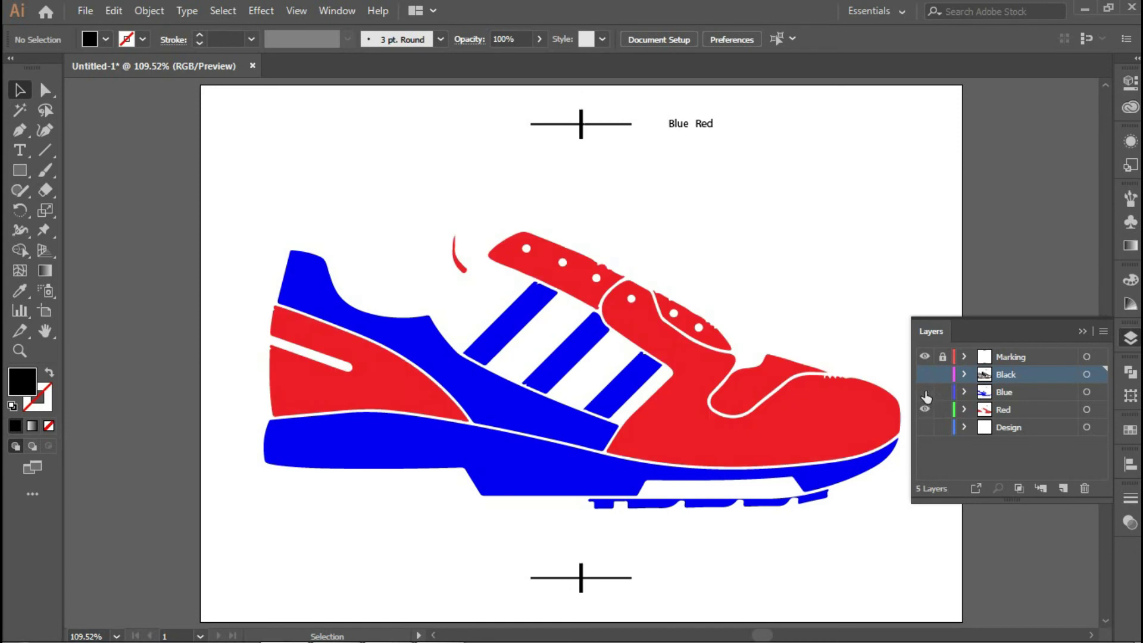
click(926, 393)
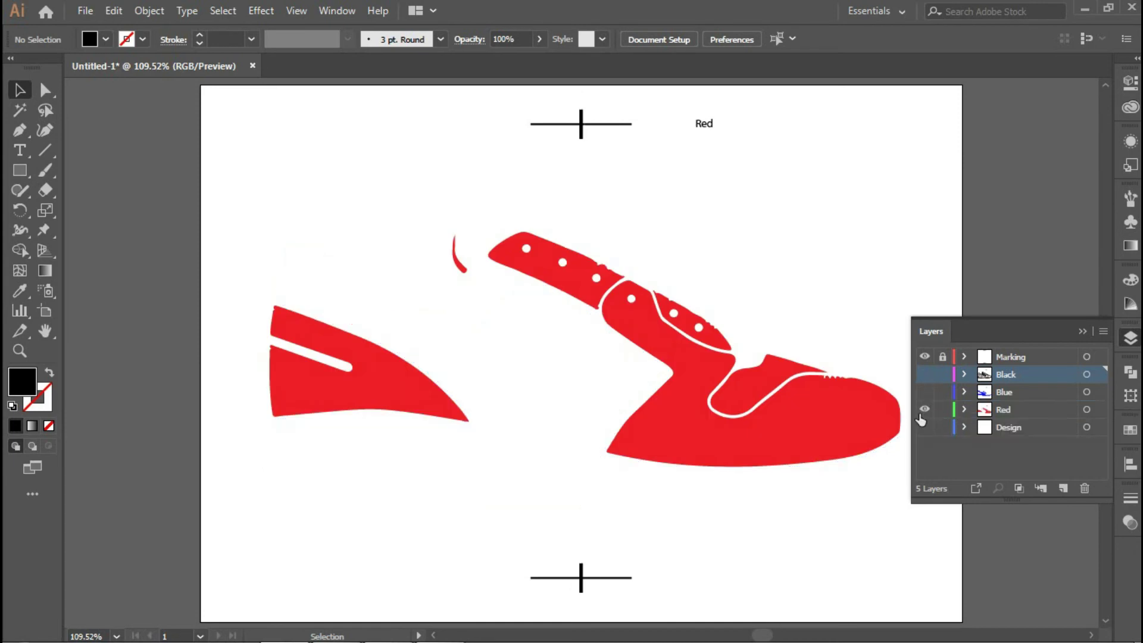
click(925, 392)
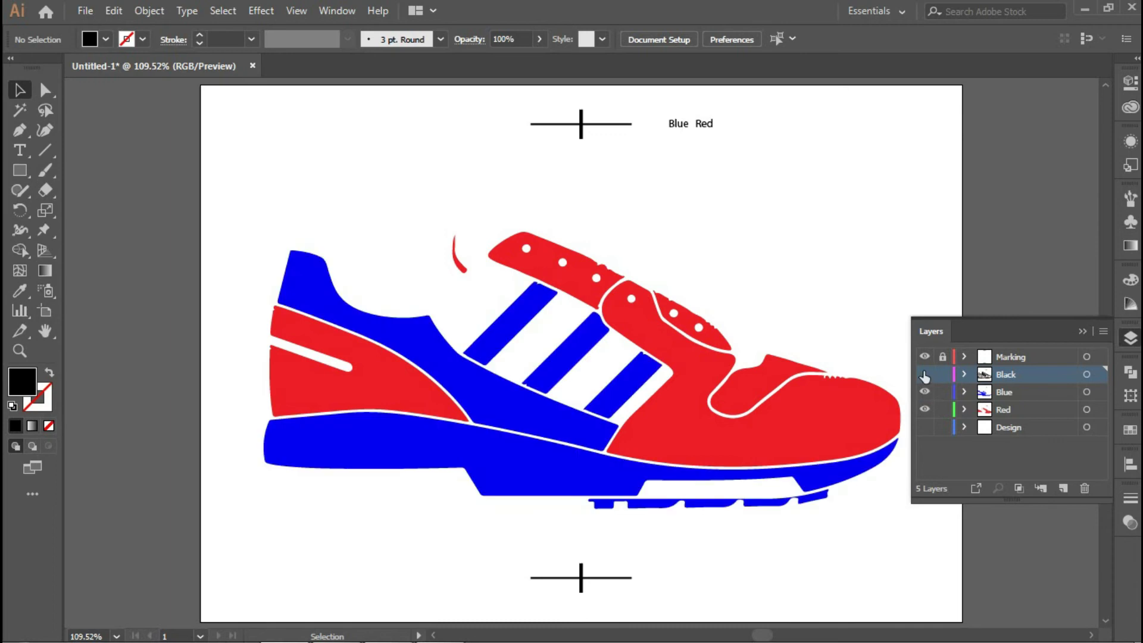
click(925, 374)
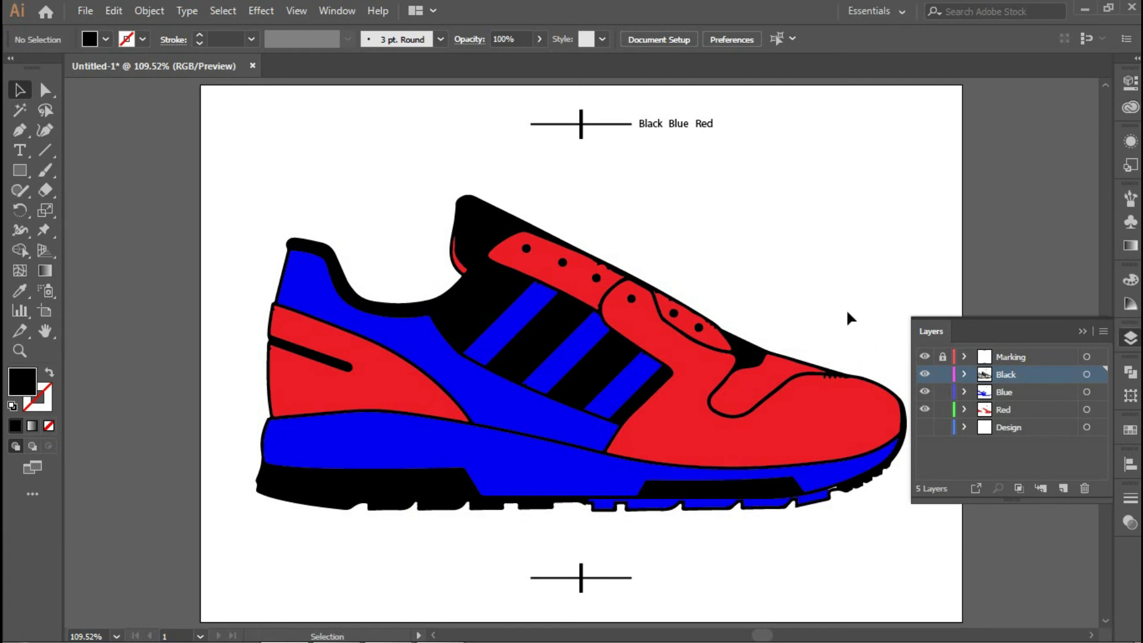
- Inspect the shoe artwork and bring the top labels and shoe upper into view
drag(845, 309, 784, 281)
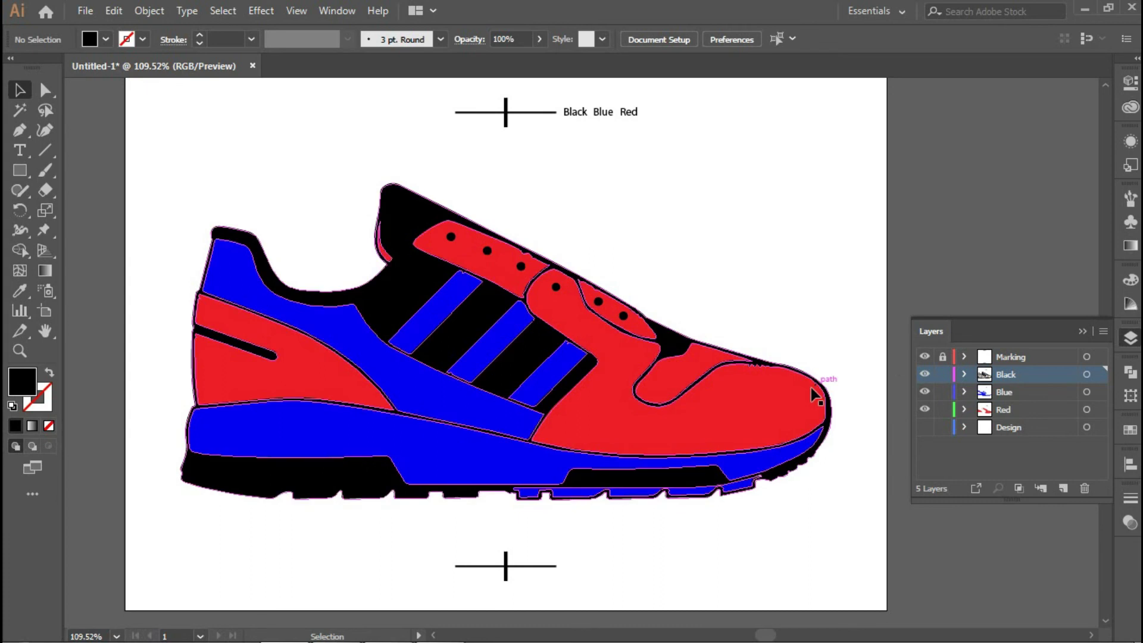
drag(832, 487, 274, 231)
click(823, 236)
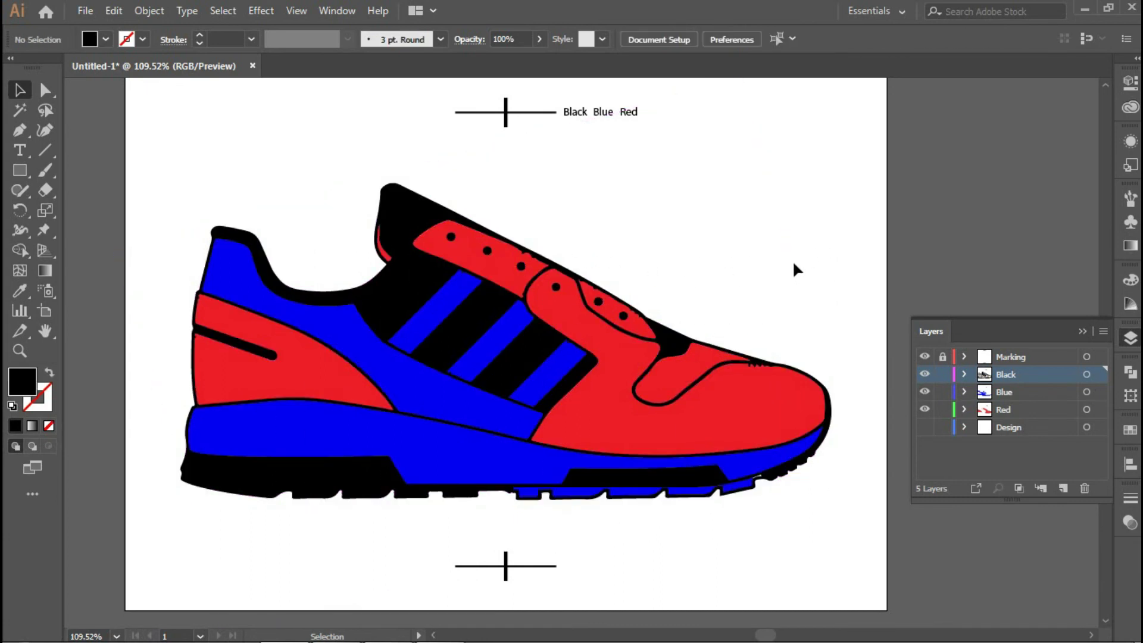
scroll(793, 264, up, 2)
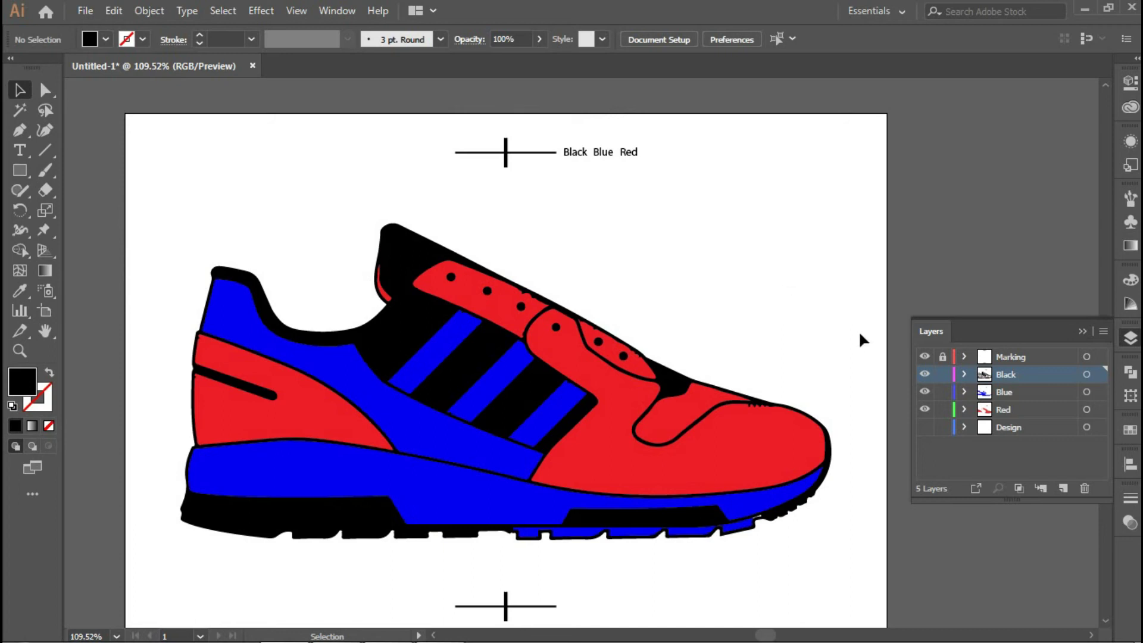
scroll(705, 305, down, 2)
scroll(705, 305, up, 2)
scroll(706, 305, down, 2)
drag(811, 346, 750, 327)
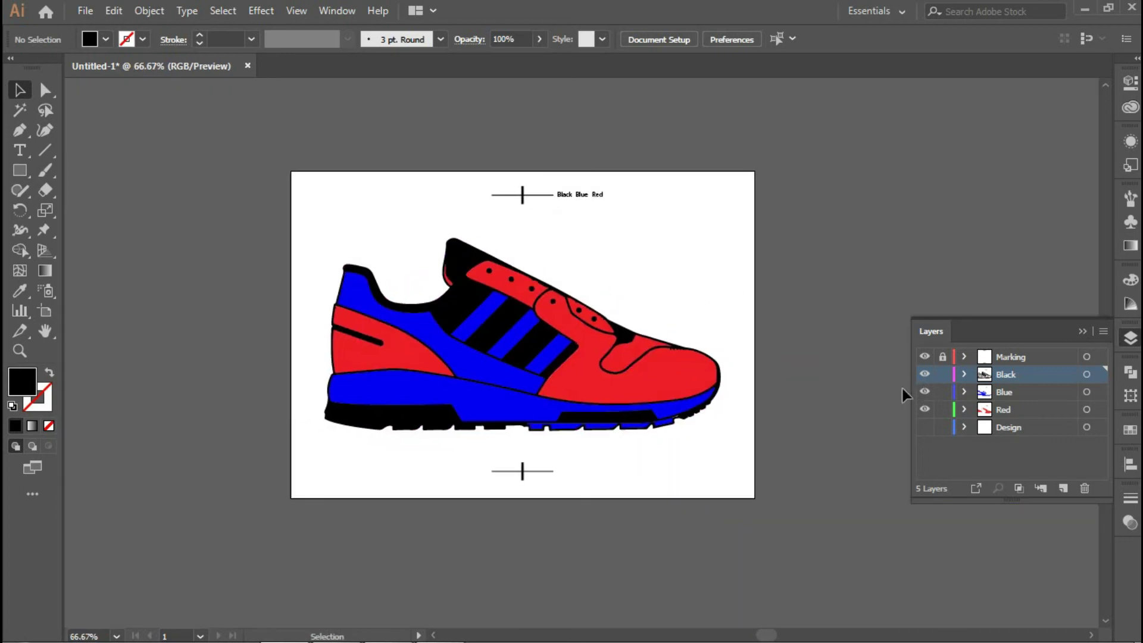
scroll(628, 238, up, 2)
drag(579, 188, 612, 204)
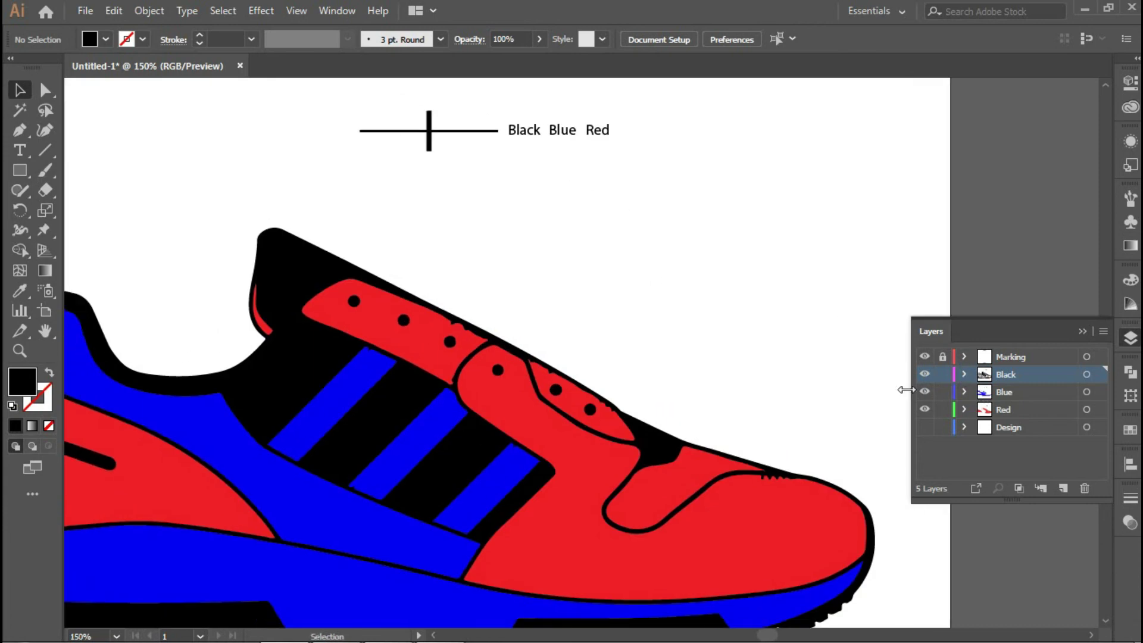
- Recheck the Black and Blue labels alone, restore all layers, and fit the artboard
click(925, 391)
click(925, 409)
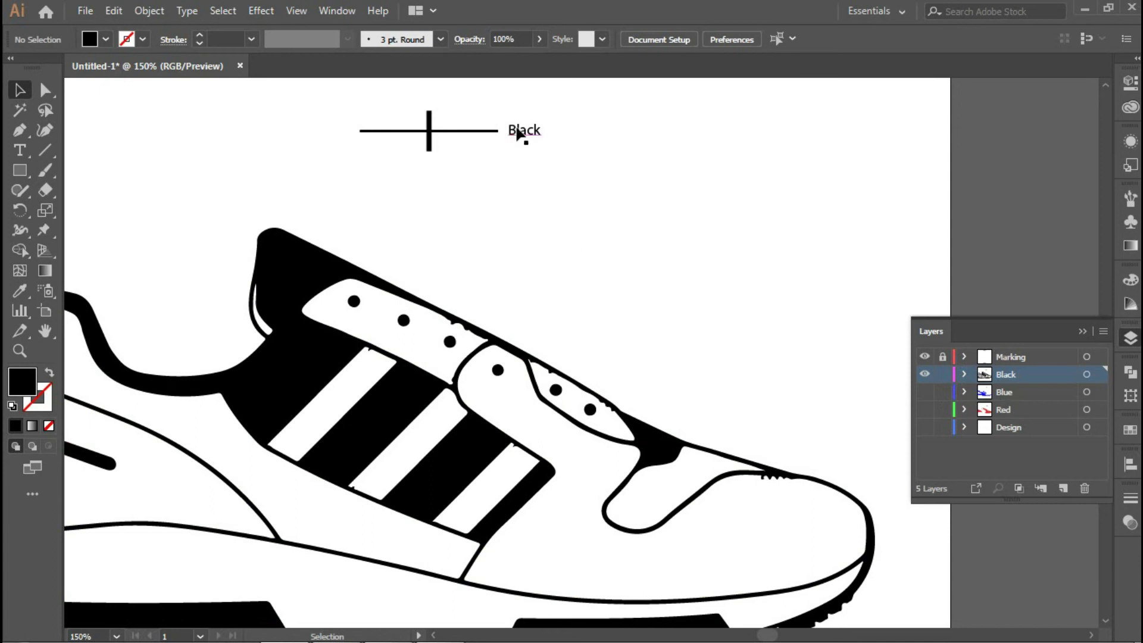
drag(571, 153, 536, 134)
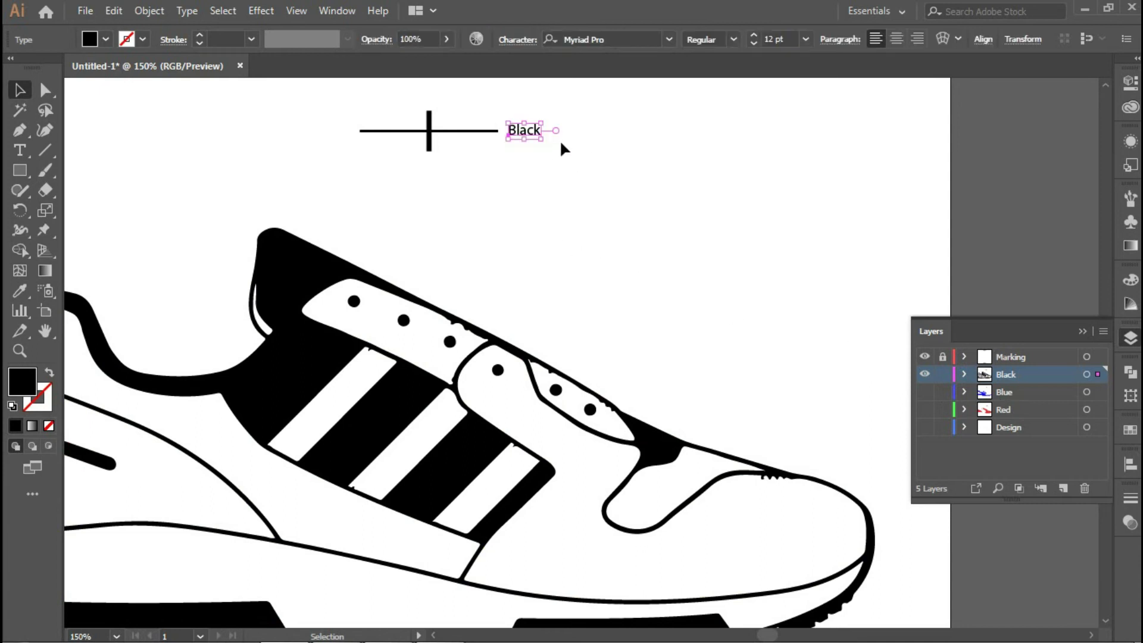
click(925, 392)
click(925, 374)
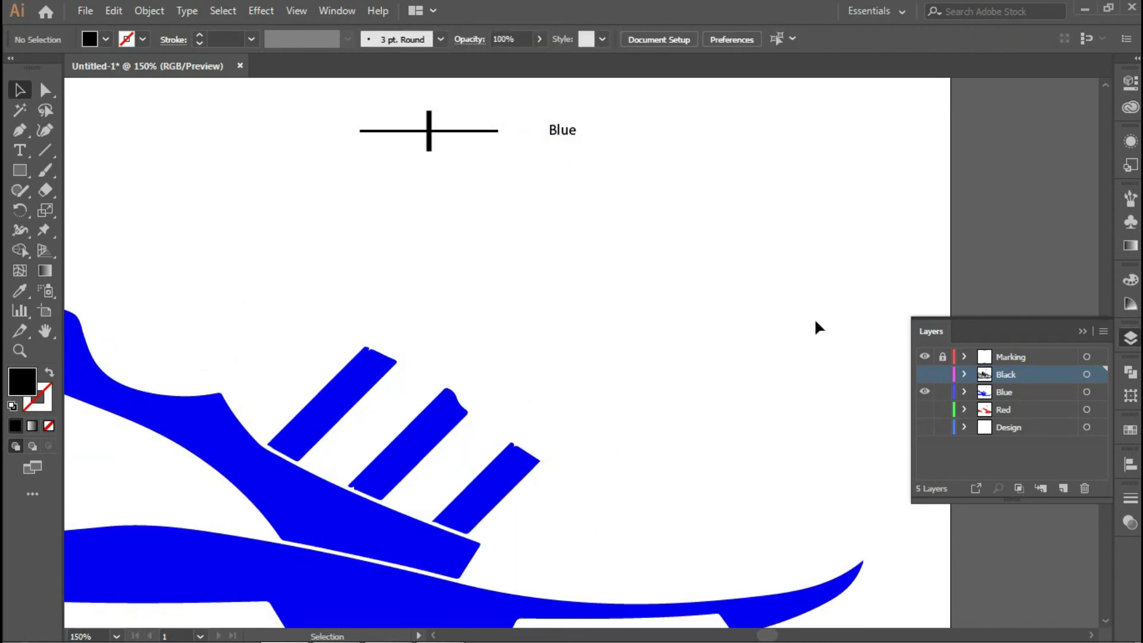
click(925, 374)
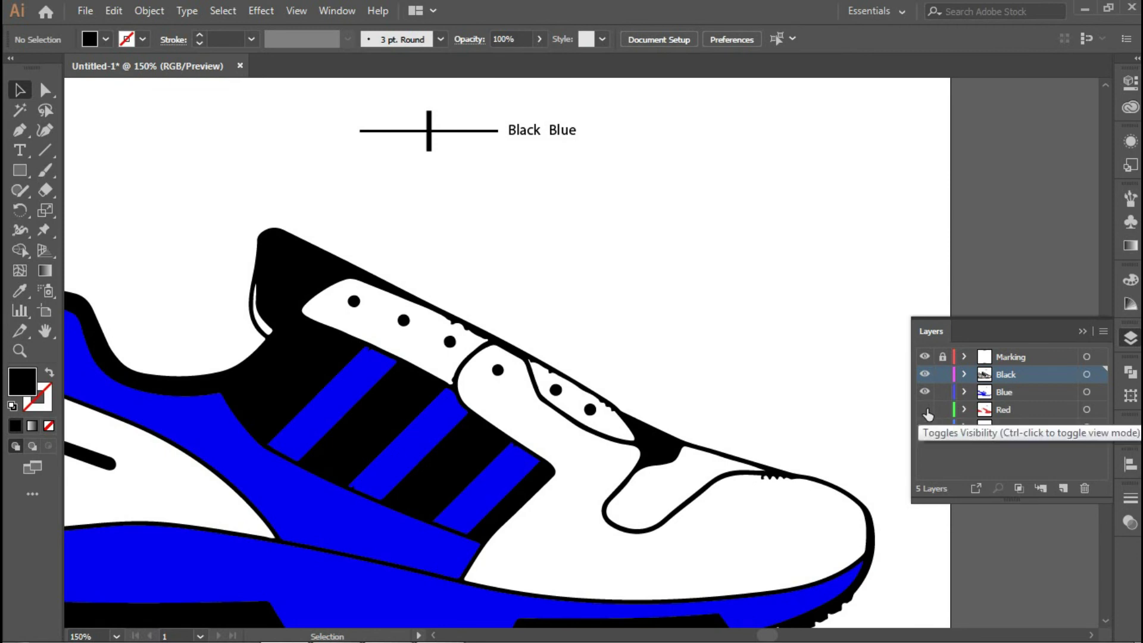
click(924, 410)
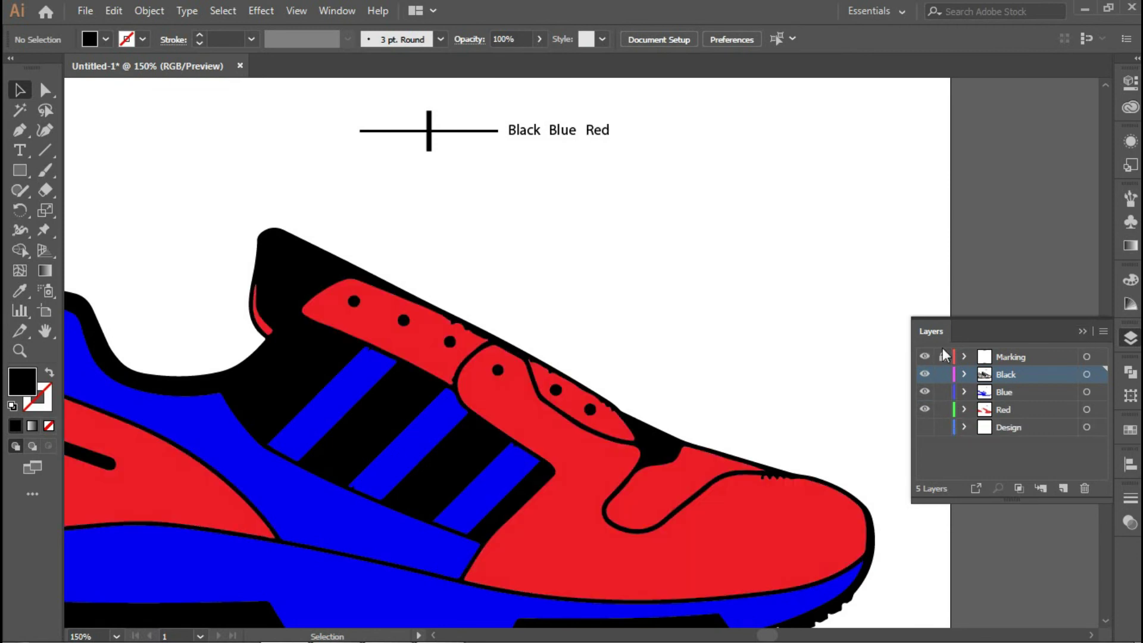
click(1092, 330)
key(ctrl+0)
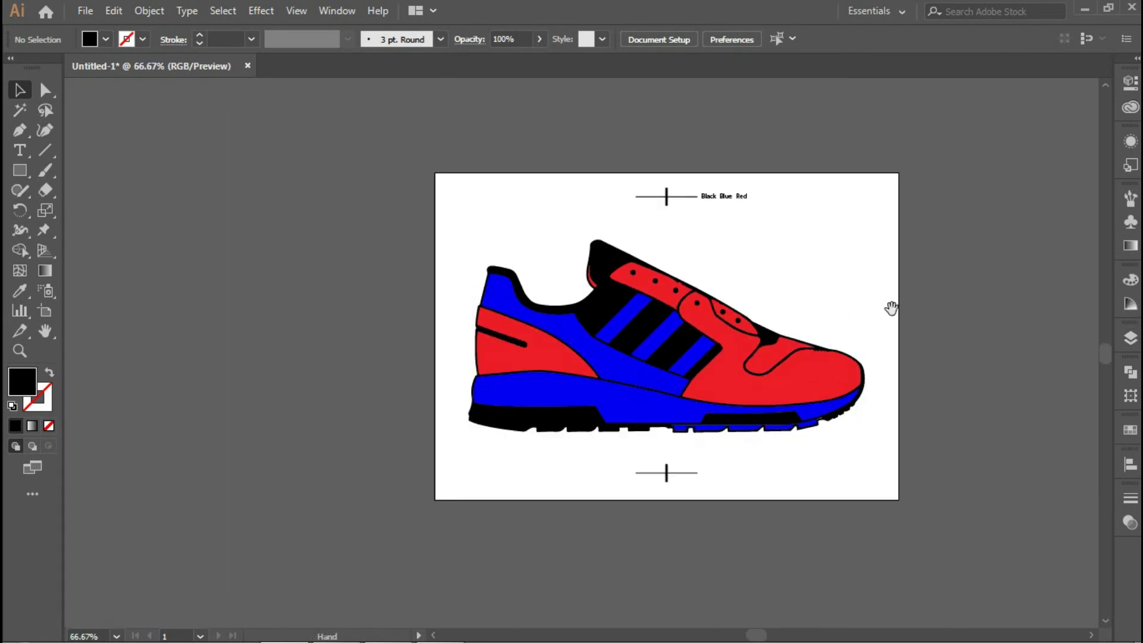
- Select all the shoe artwork and fill it with registration black: C, M, Y, K 100% each
drag(819, 389, 348, 261)
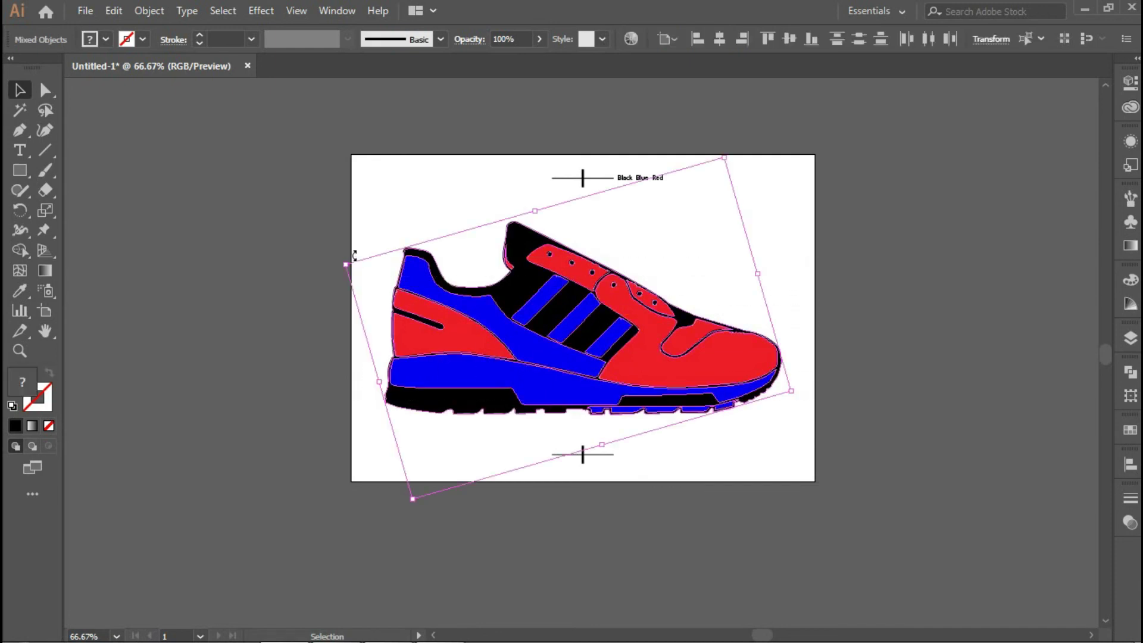
double_click(22, 384)
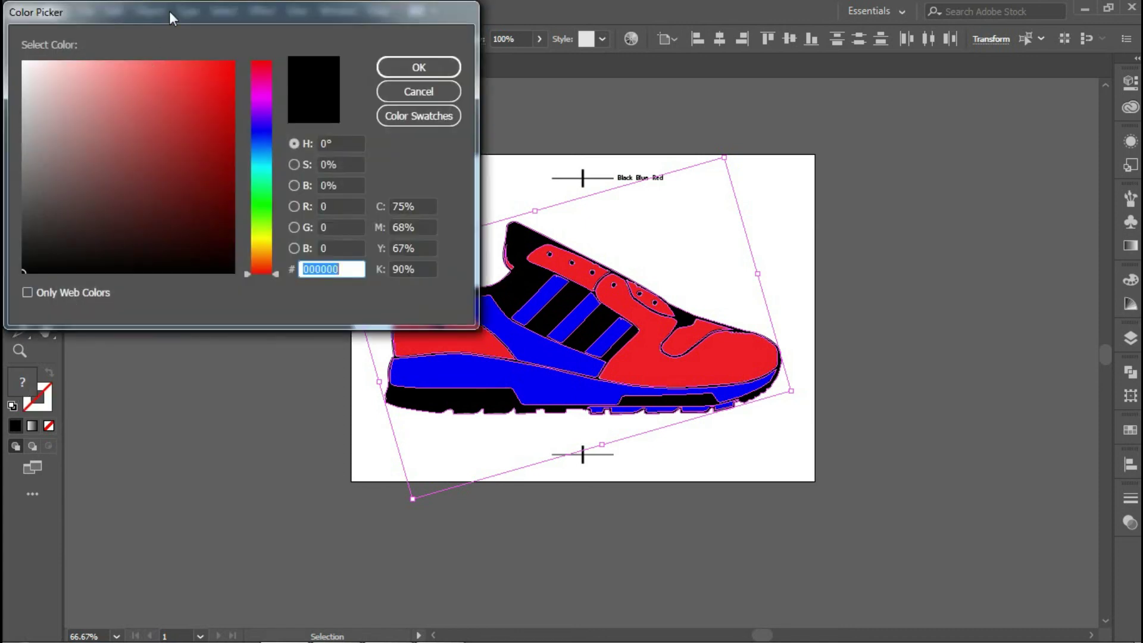
click(416, 204)
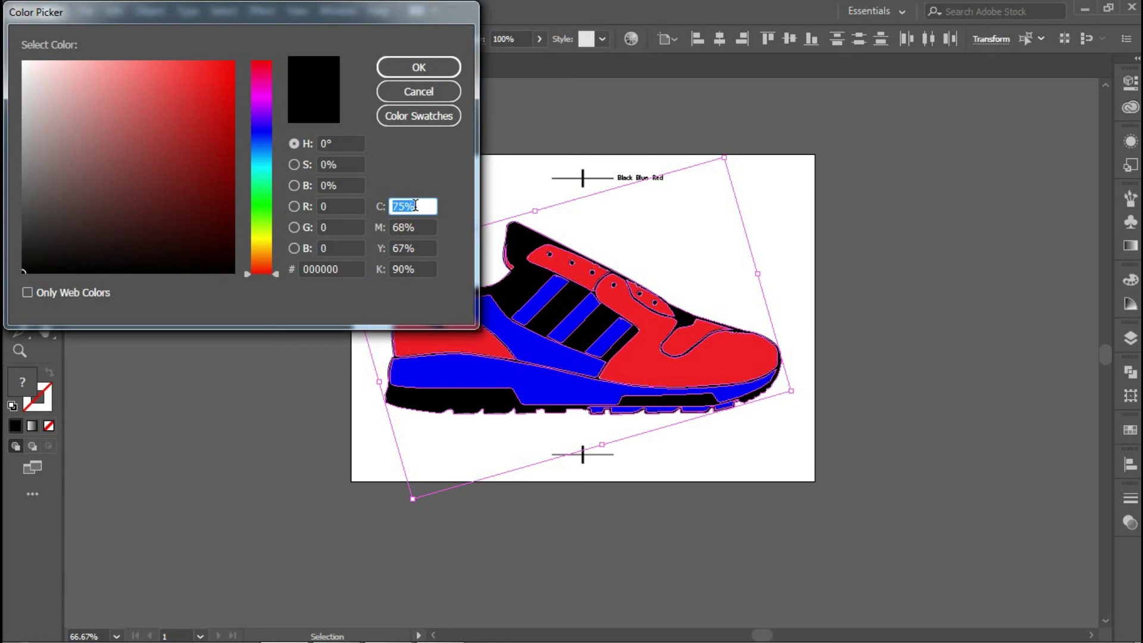
text(100)
key(Tab)
text(100)
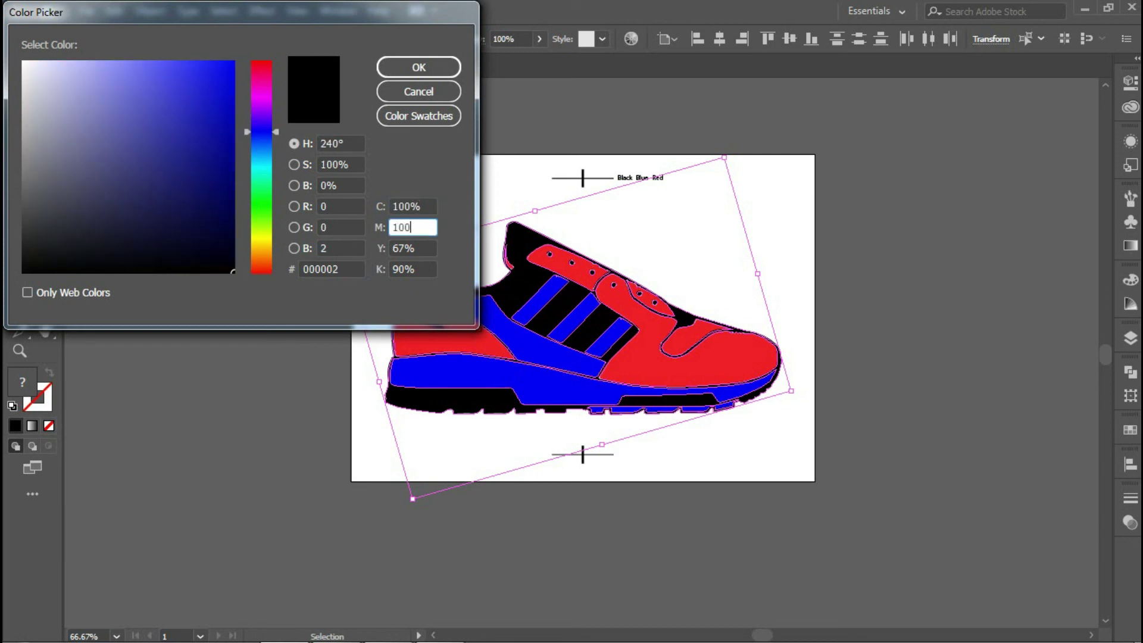
key(Tab)
text(100)
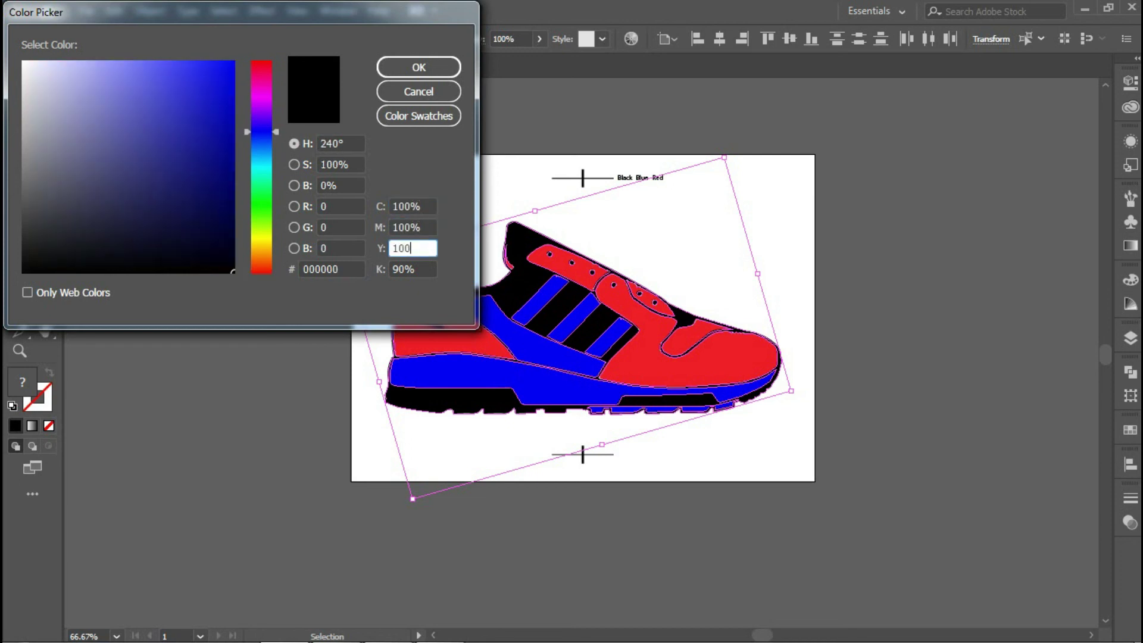
key(Tab)
text(1)
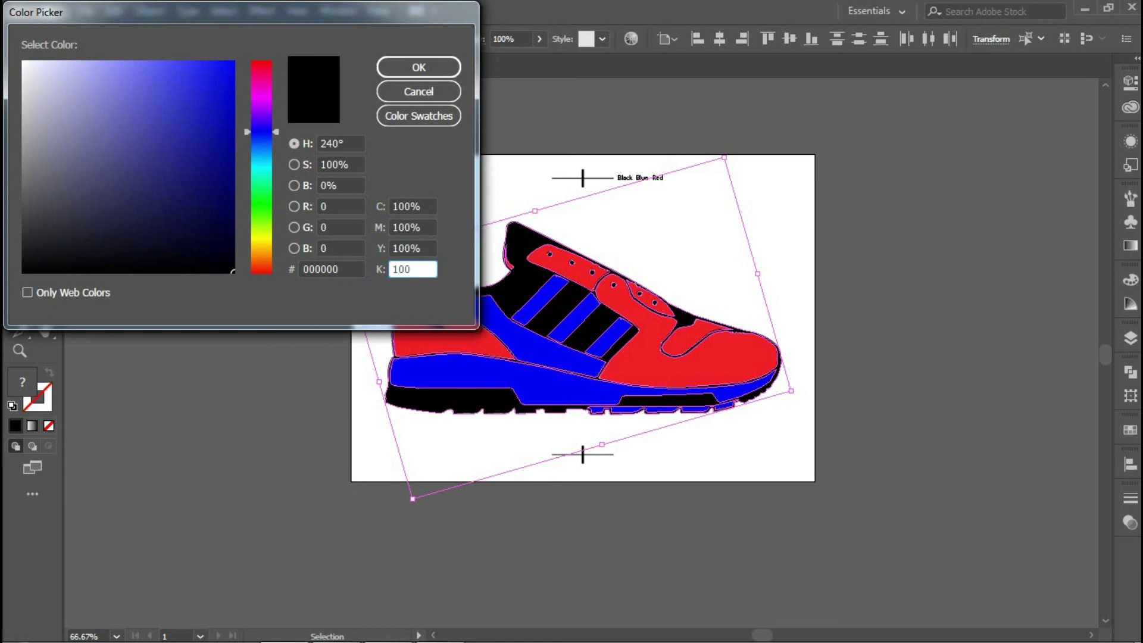
drag(227, 8, 299, 87)
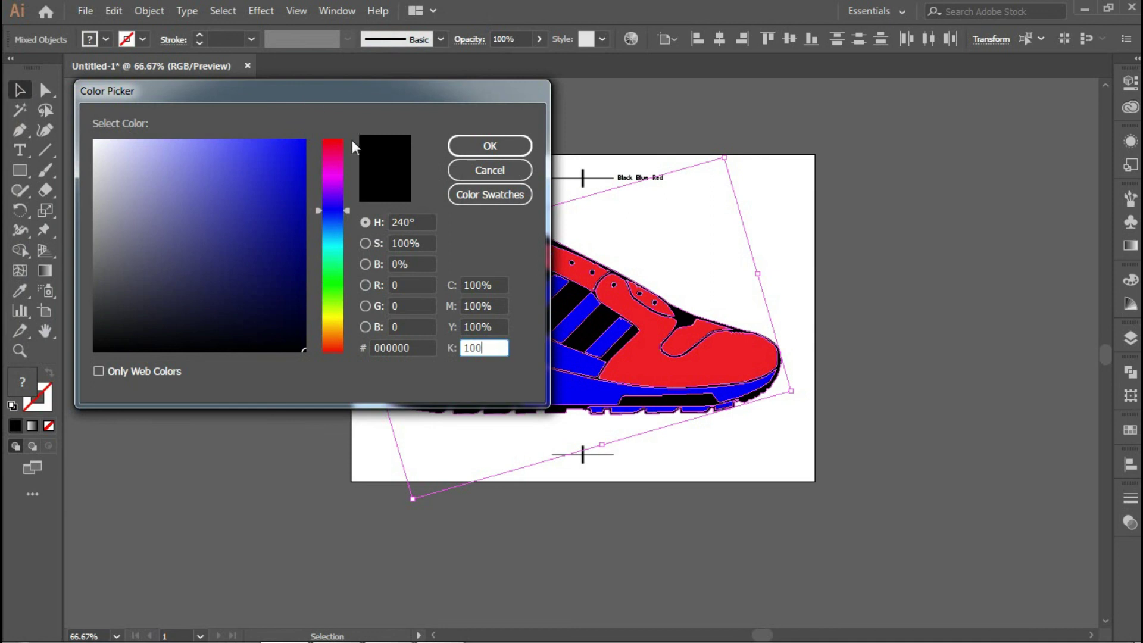
click(470, 149)
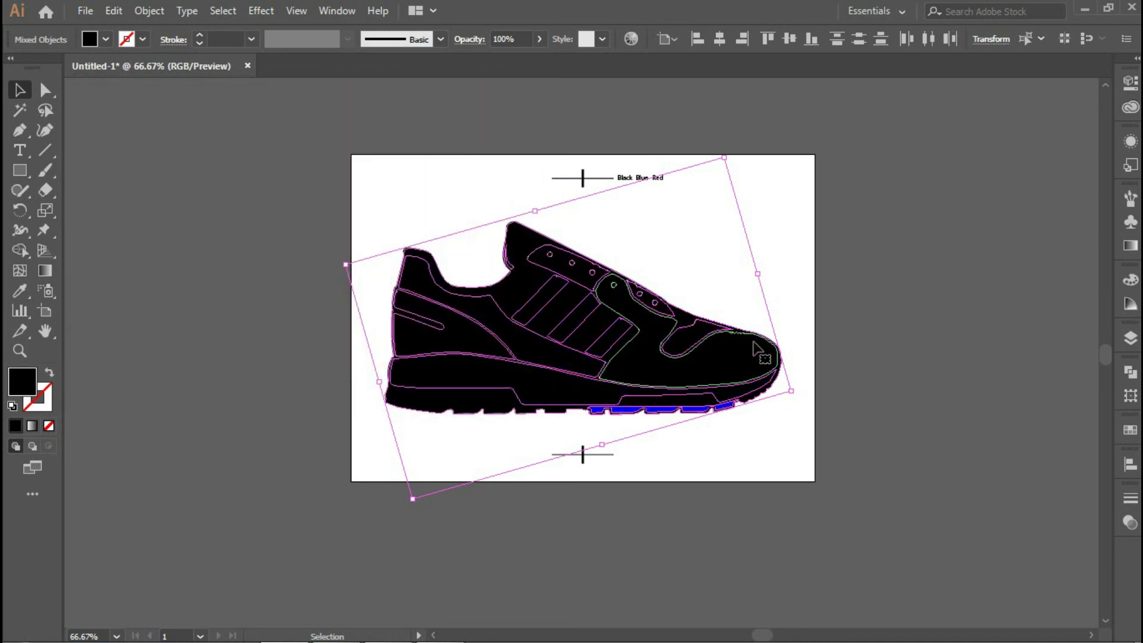
- Eyedropper the black fill onto the selected blue midsole pieces, then deselect the shoe
click(910, 371)
scroll(695, 413, up, 4)
scroll(830, 427, down, 4)
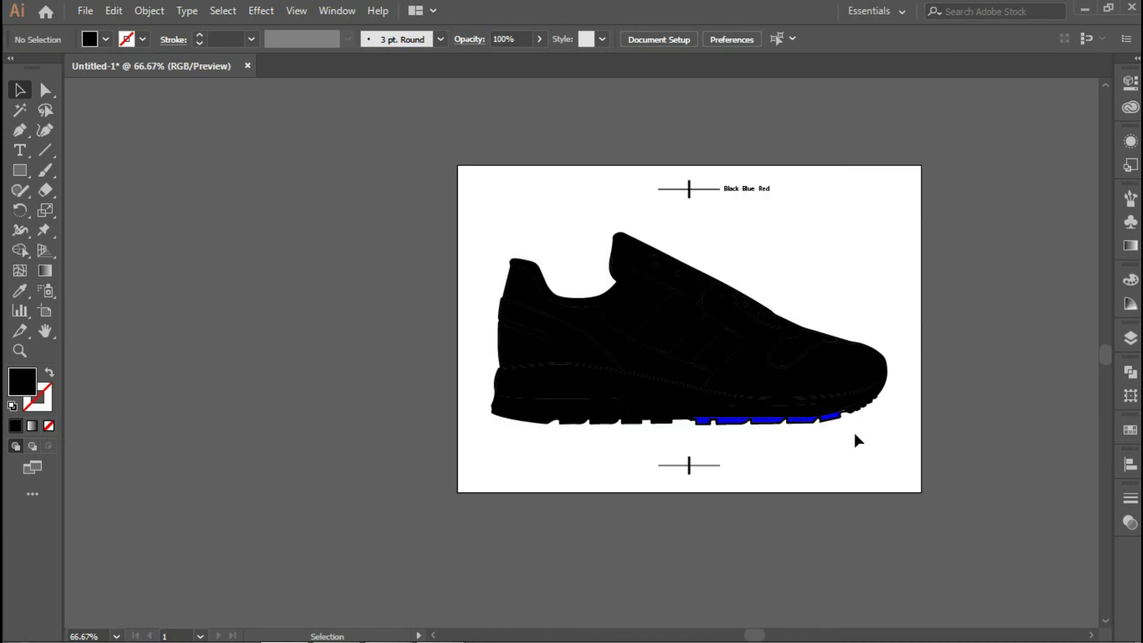
drag(926, 457, 478, 278)
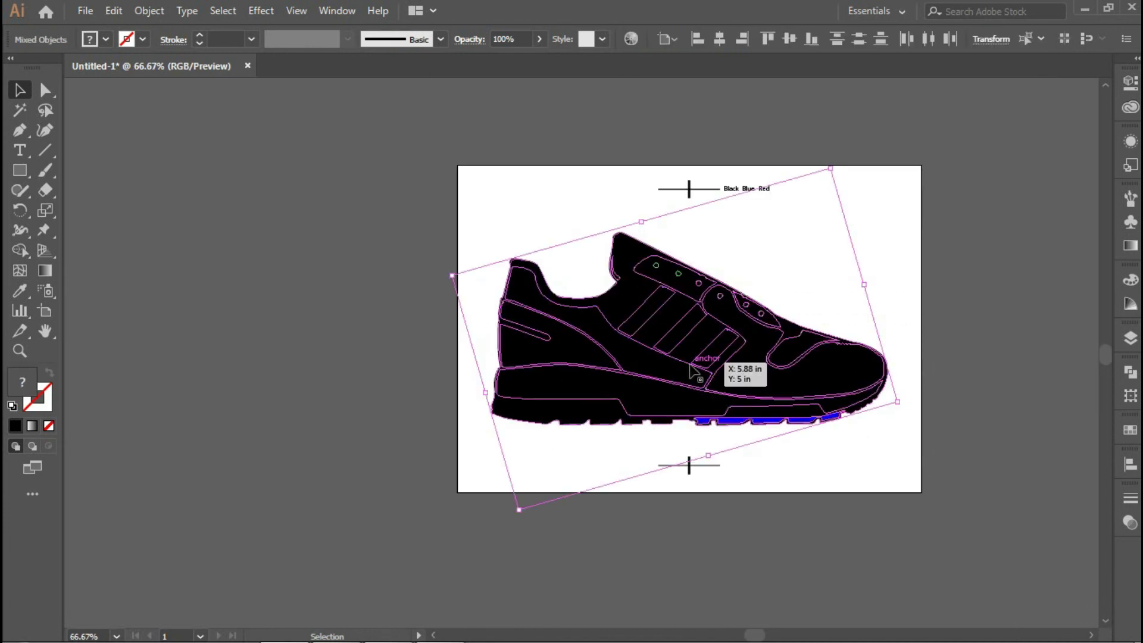
scroll(726, 386, up, 3)
drag(842, 459, 614, 397)
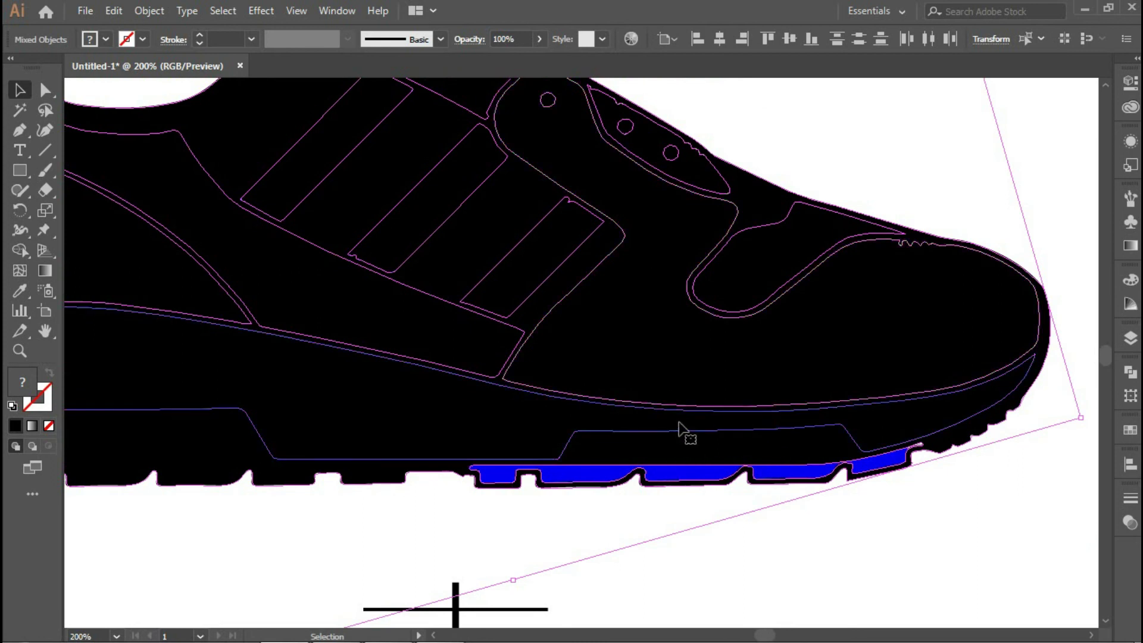
key(i)
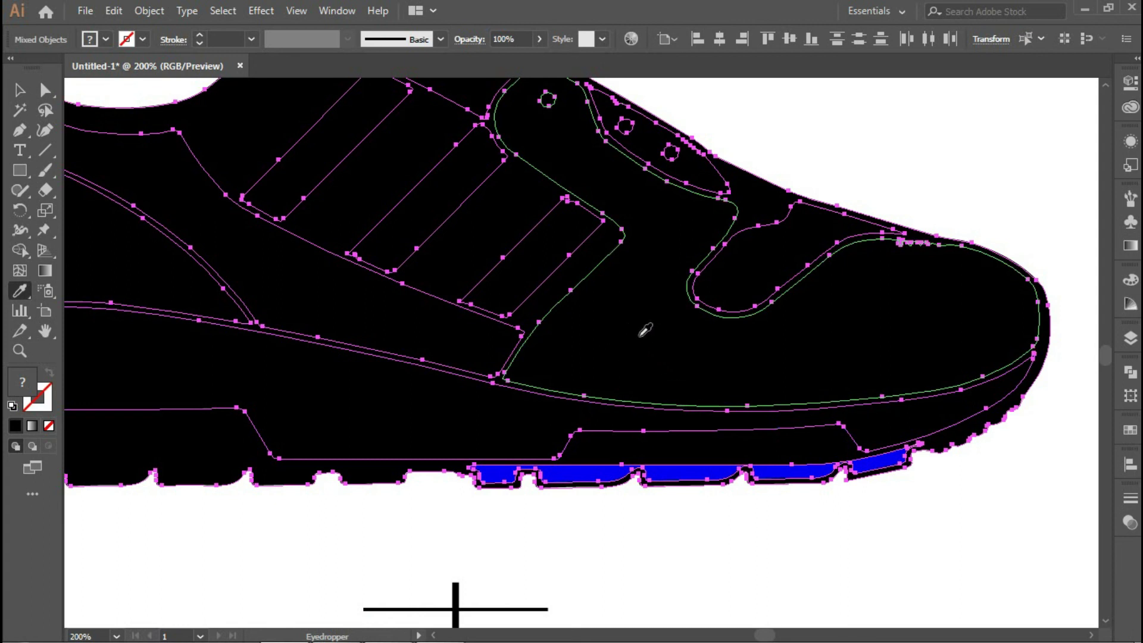
click(655, 469)
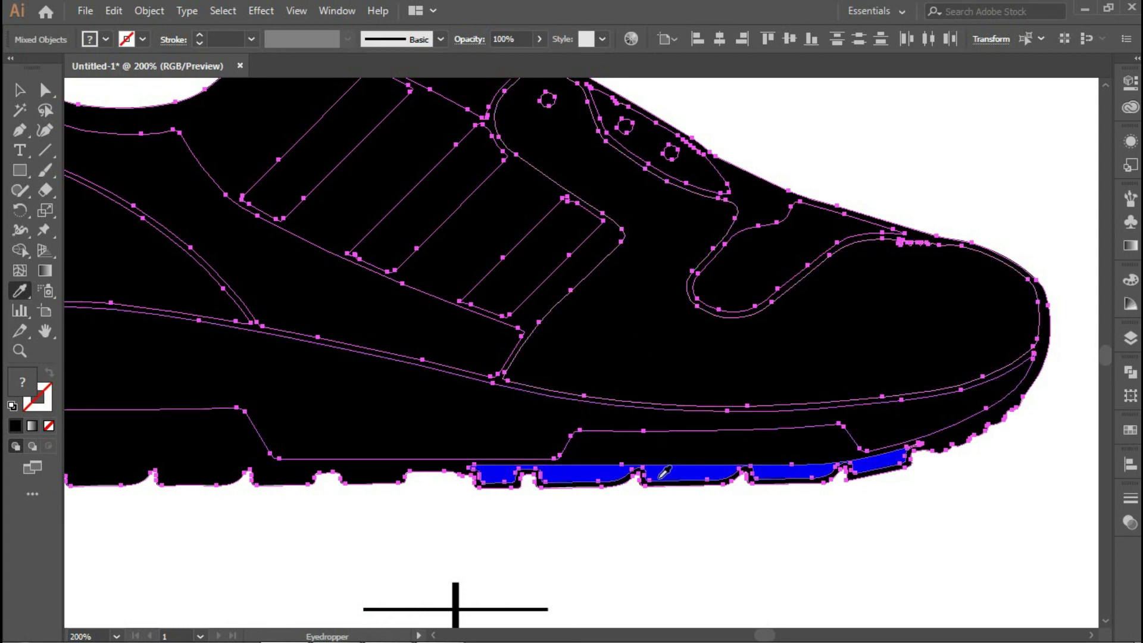
click(681, 349)
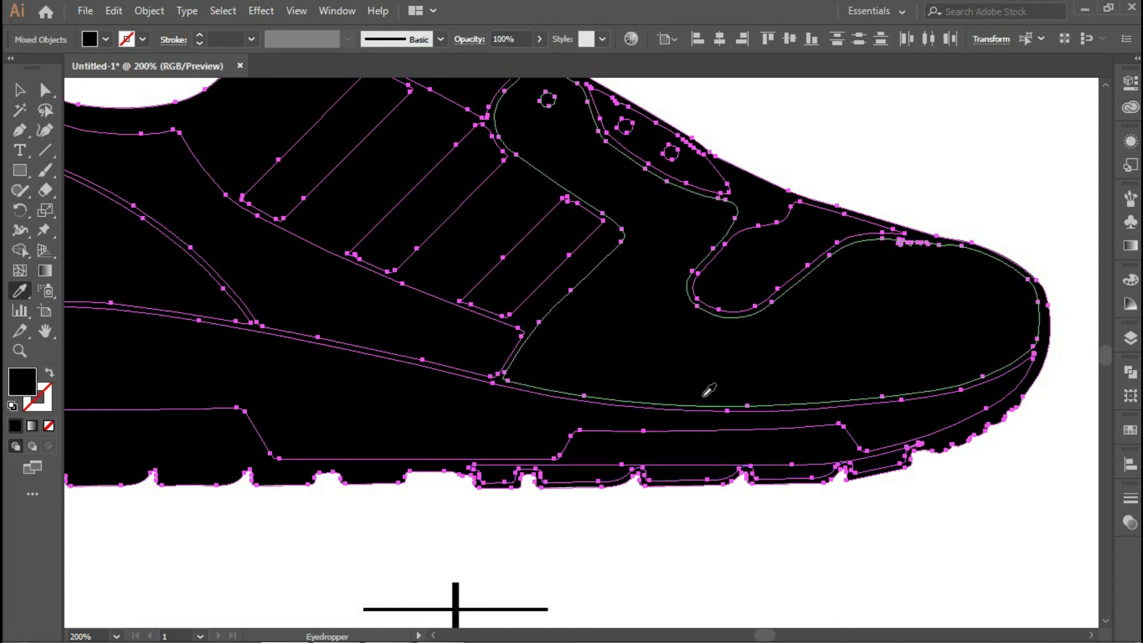
key(v)
click(826, 548)
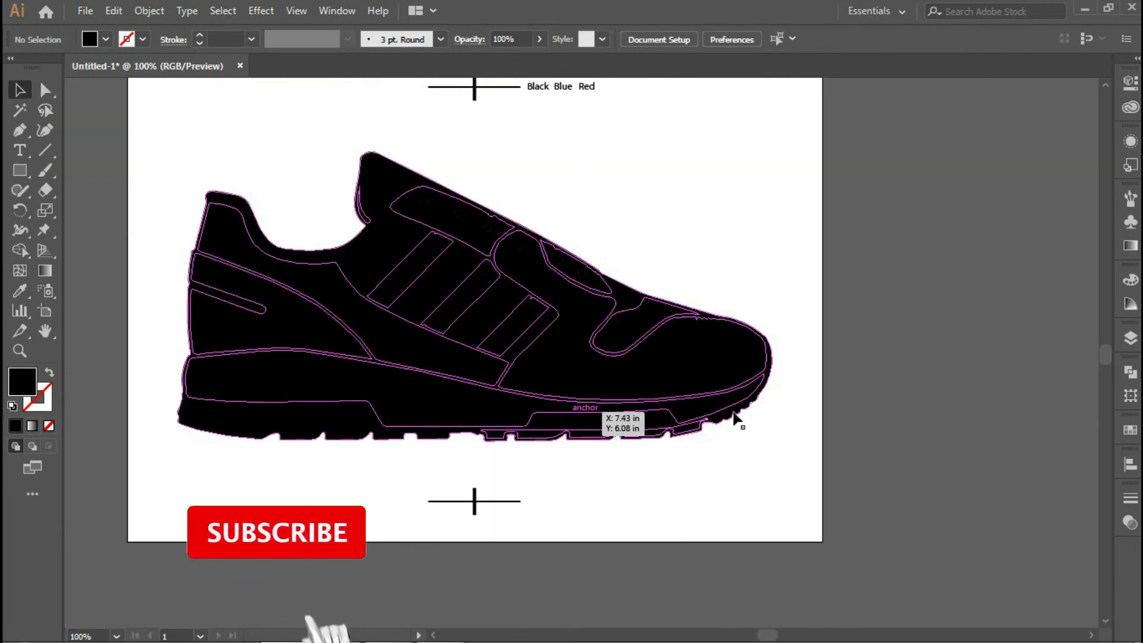
- Hide the Red and Blue layers to view the Black separation alone
scroll(609, 536, down, 1)
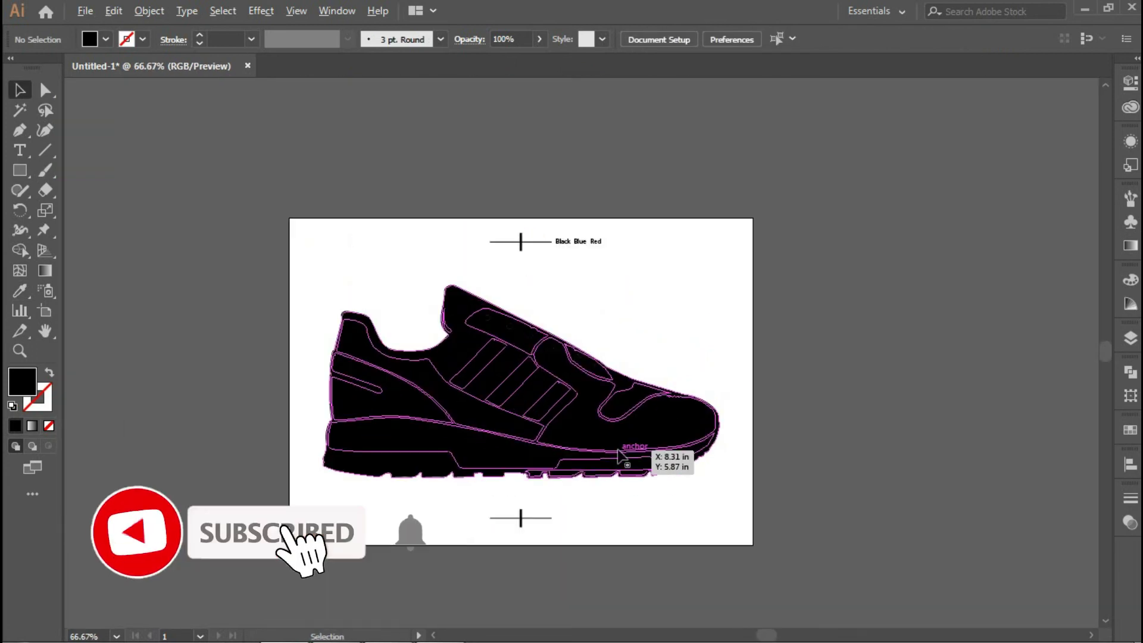
scroll(684, 473, up, 1)
scroll(773, 473, down, 1)
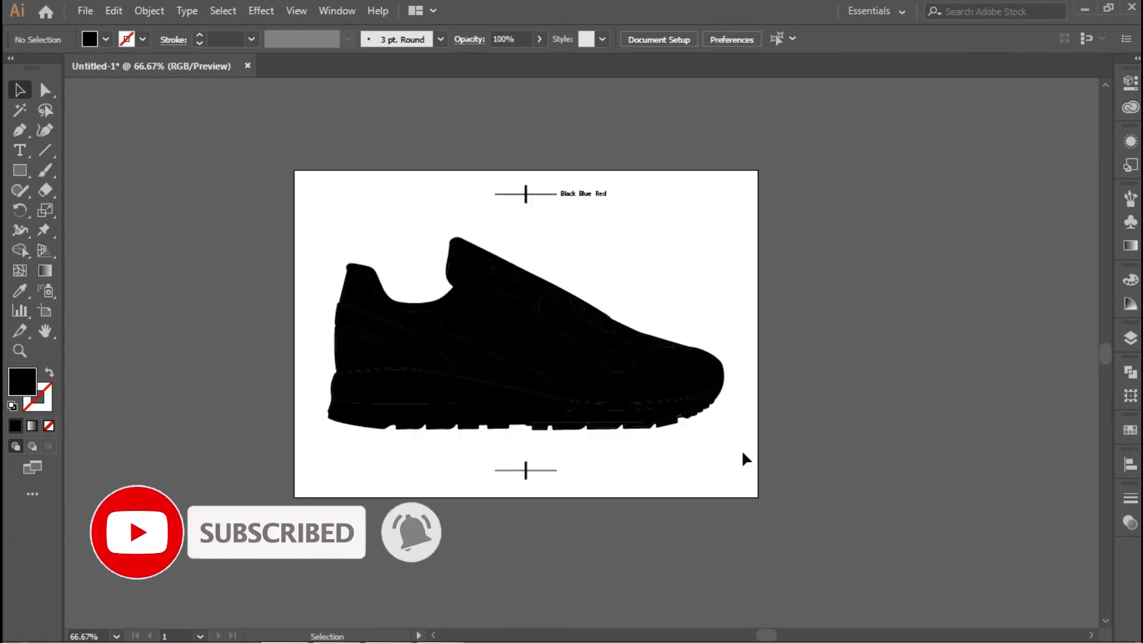
scroll(670, 459, left, 1)
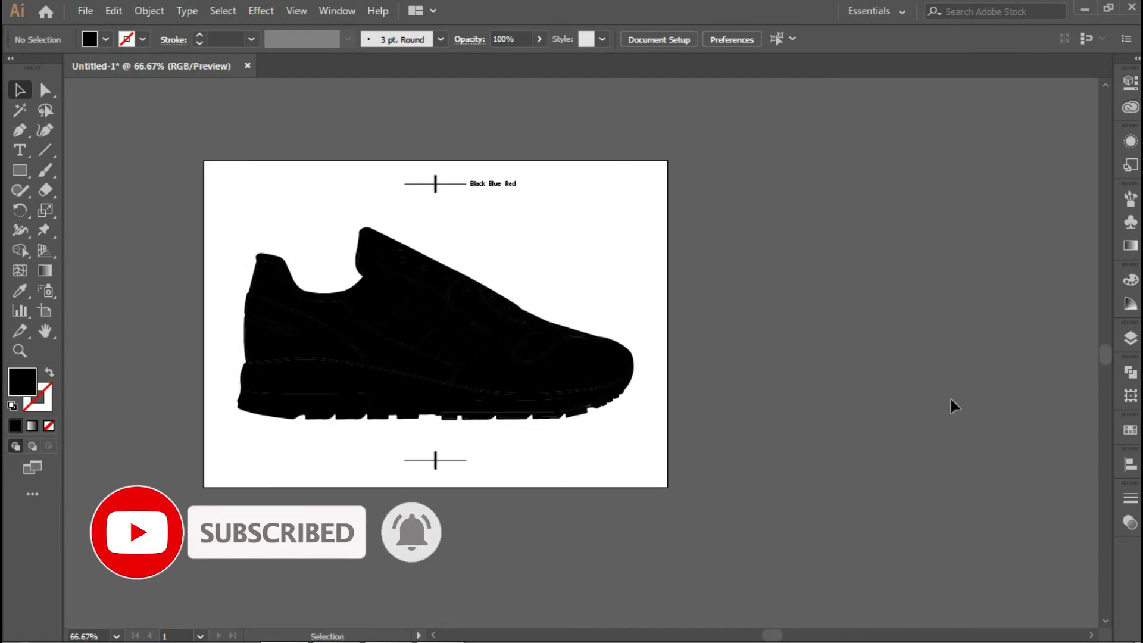
click(1134, 340)
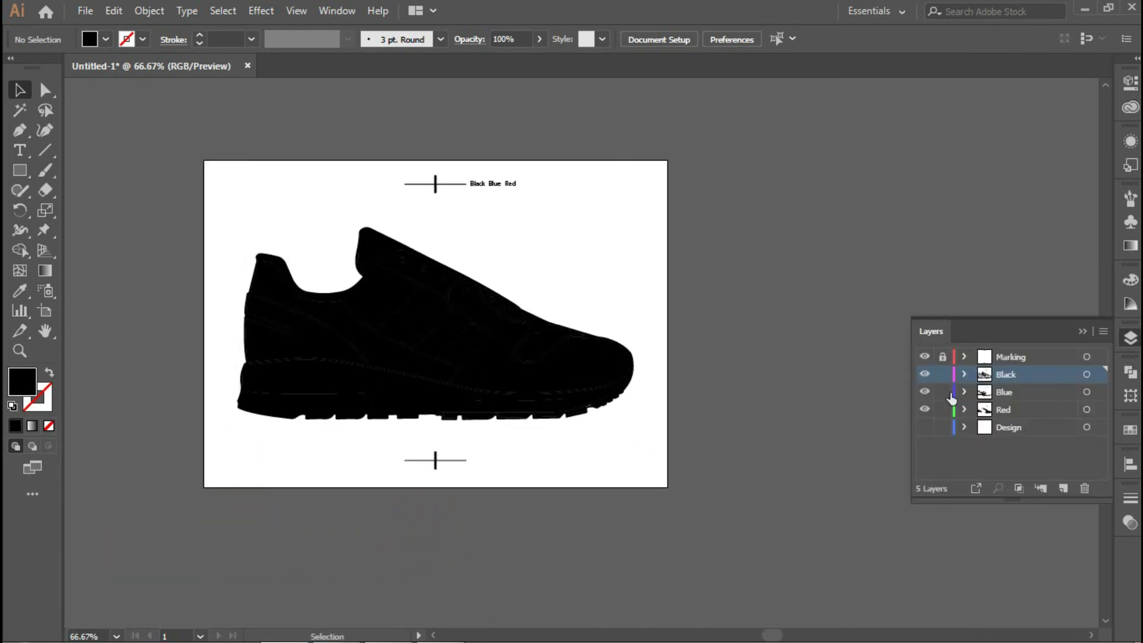
click(925, 409)
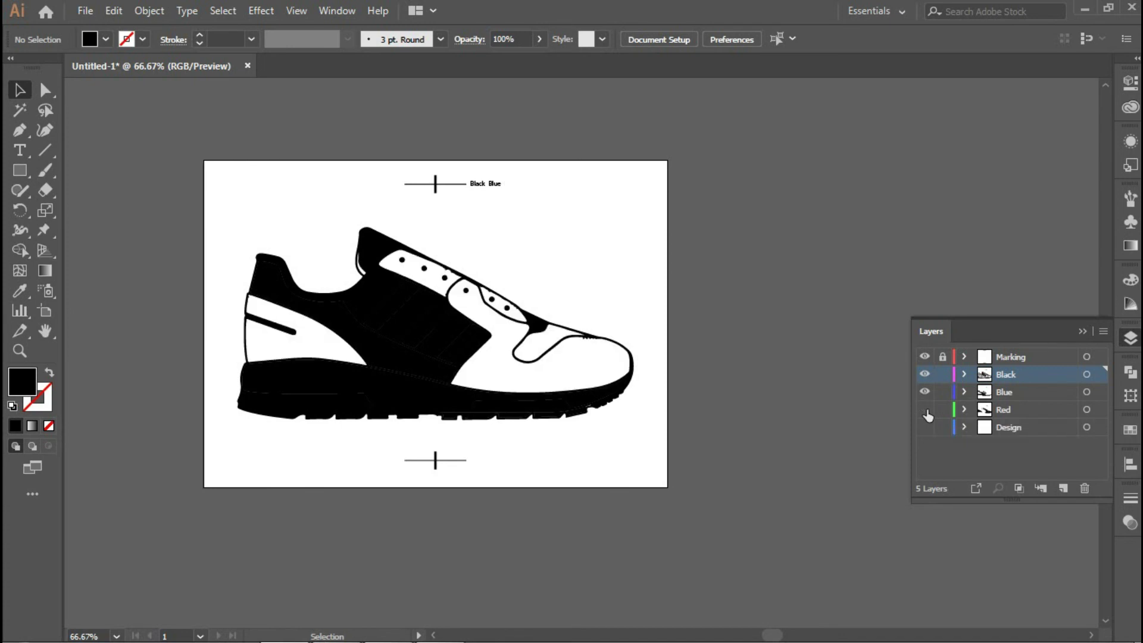
click(926, 393)
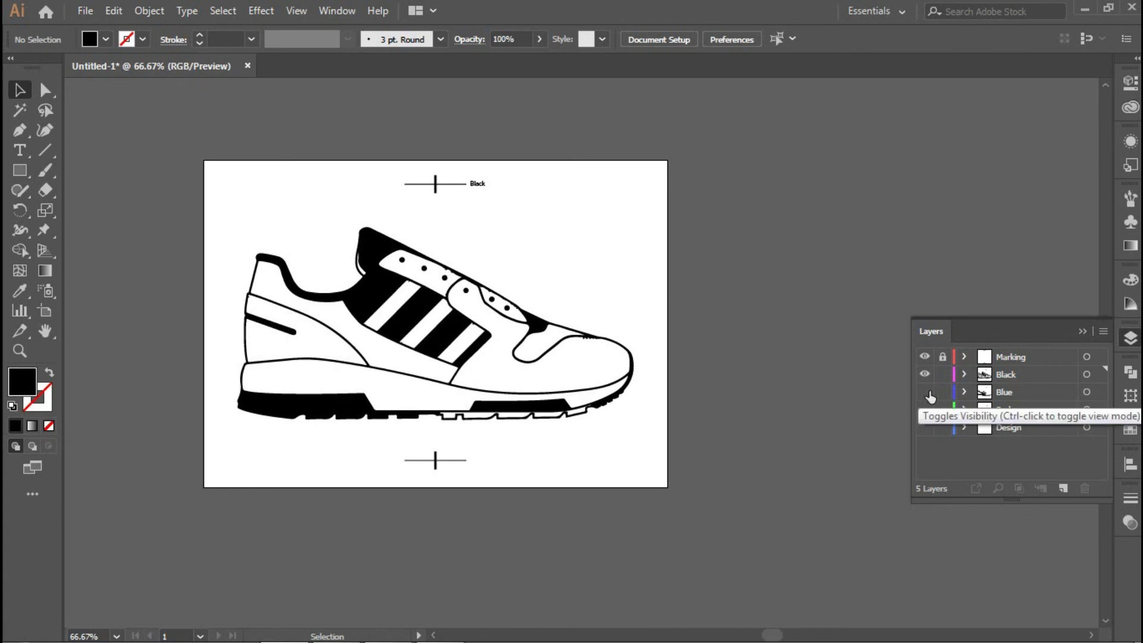
click(1015, 379)
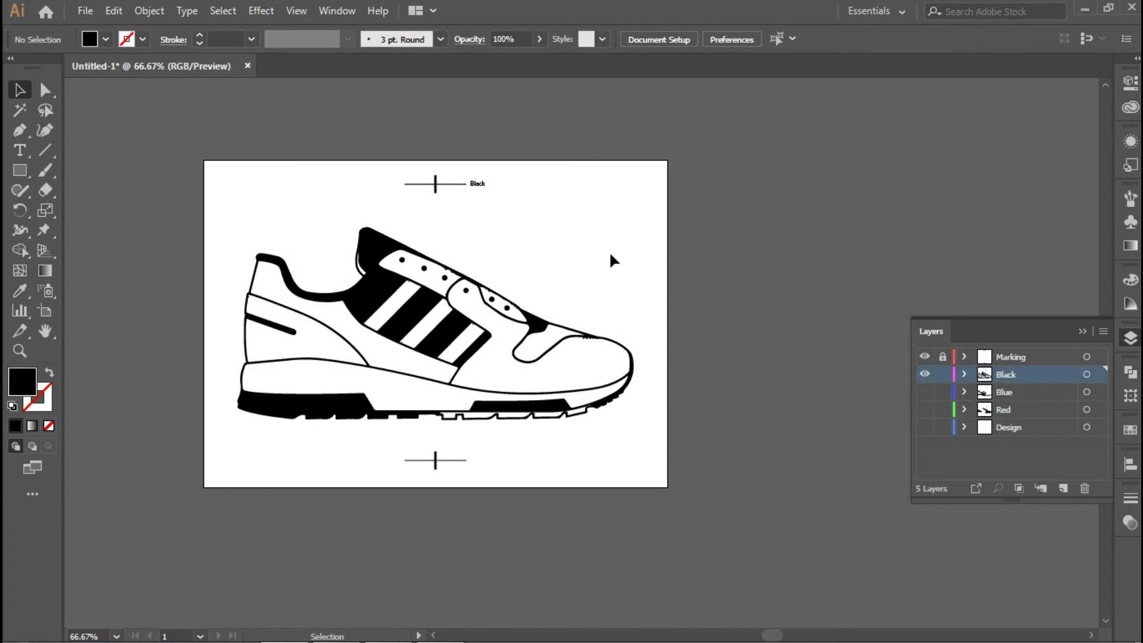
click(1005, 393)
- View the Blue separation alone, then leave only the Red layer visible and collapse the list
click(925, 392)
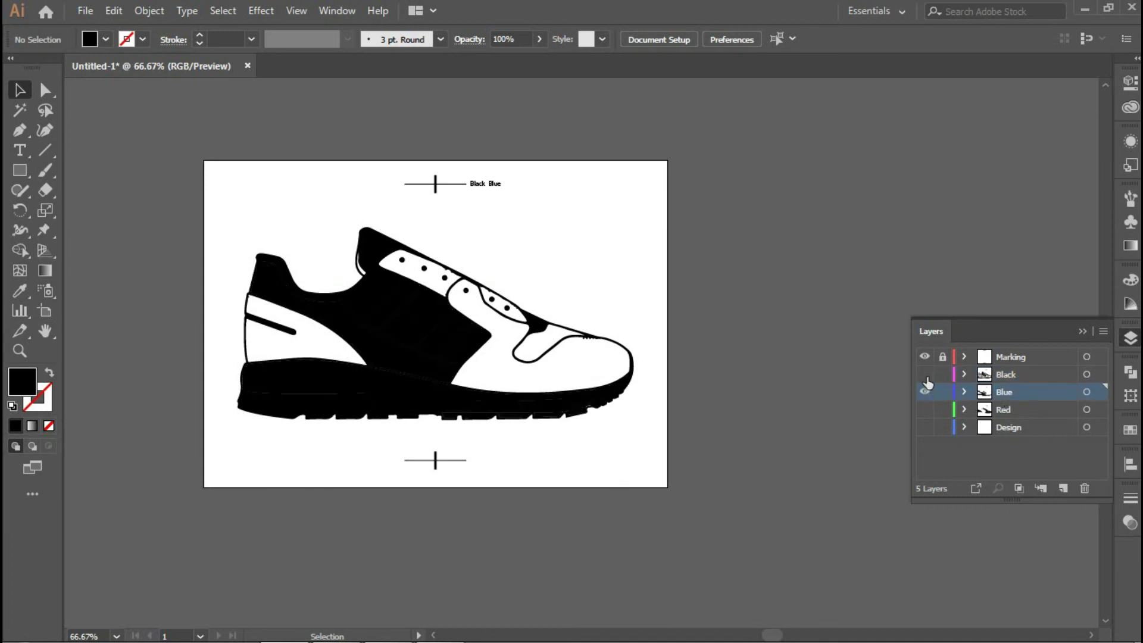
click(924, 374)
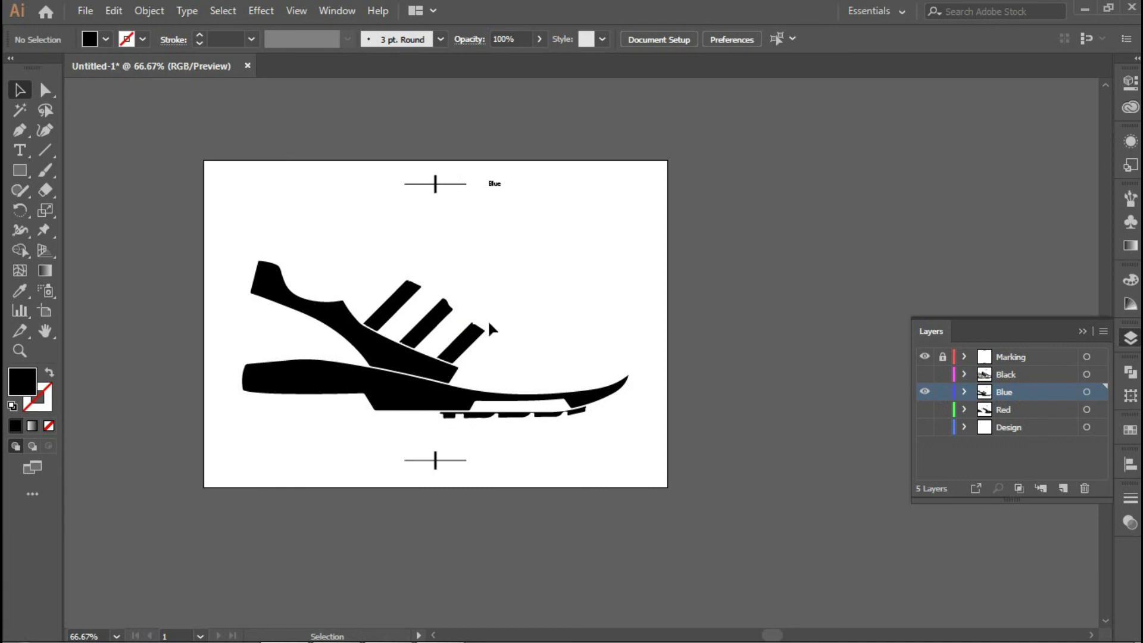
click(1009, 409)
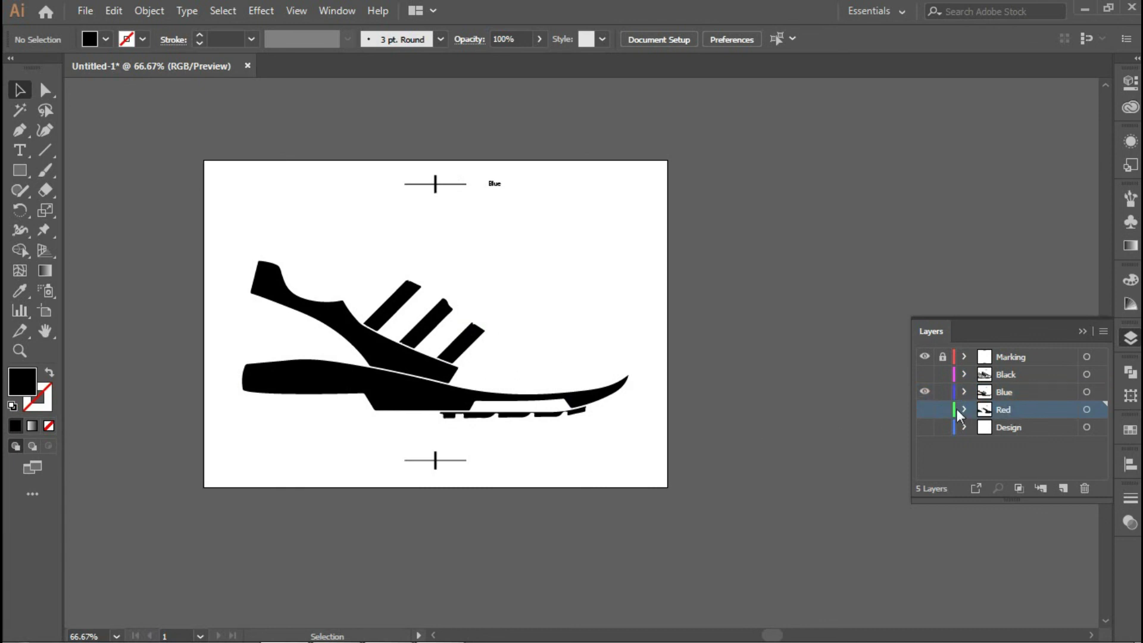
click(925, 410)
click(924, 392)
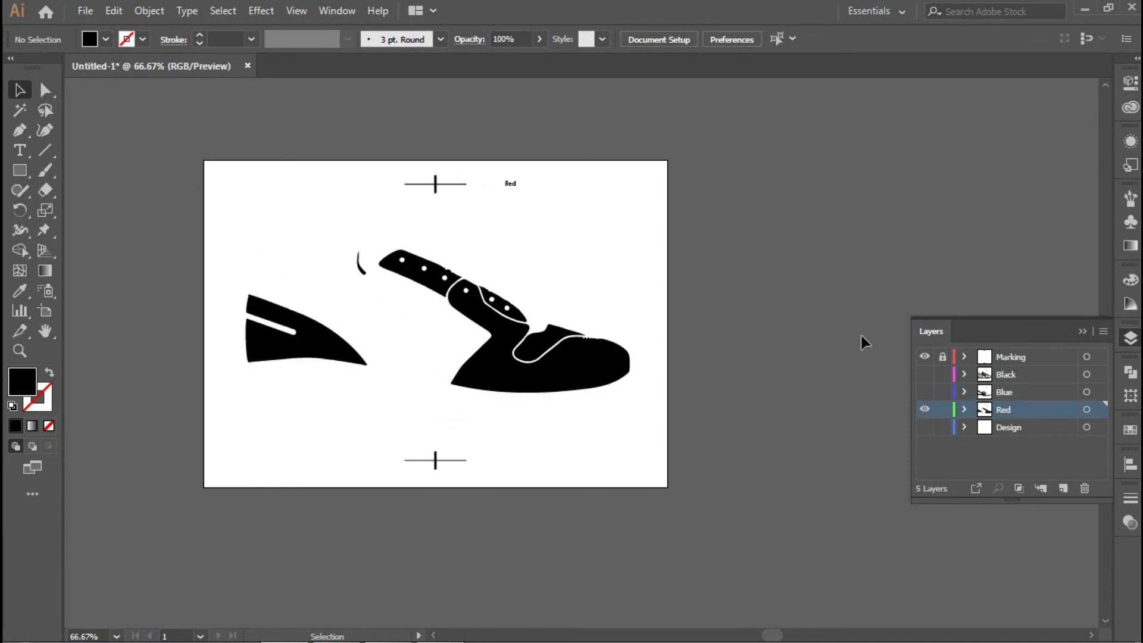
click(1084, 332)
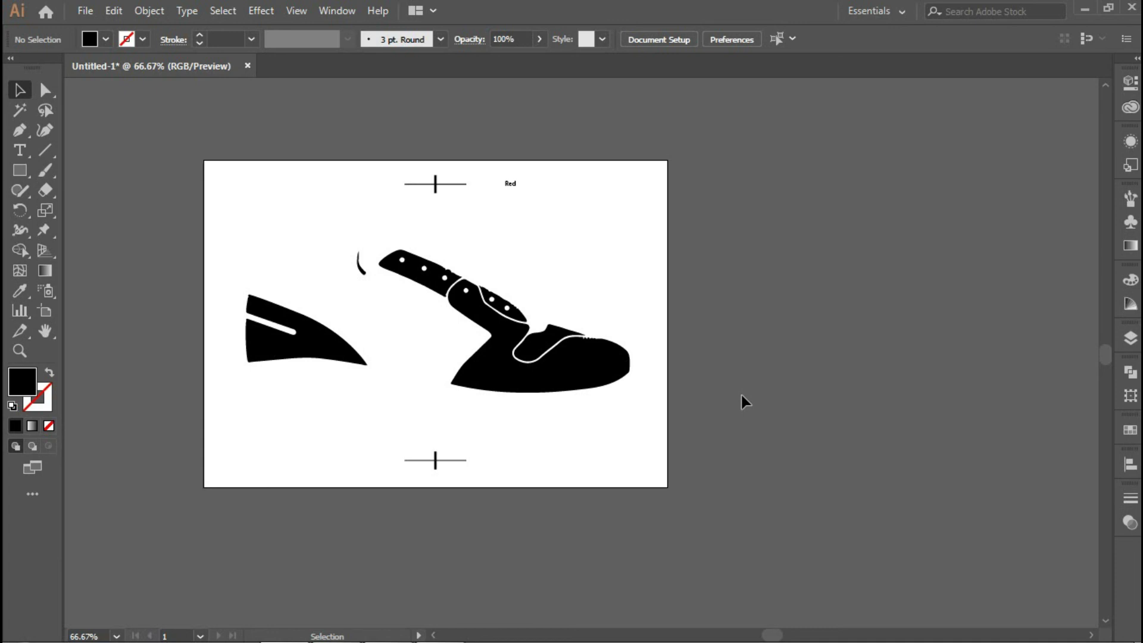
scroll(741, 394, down, 3)
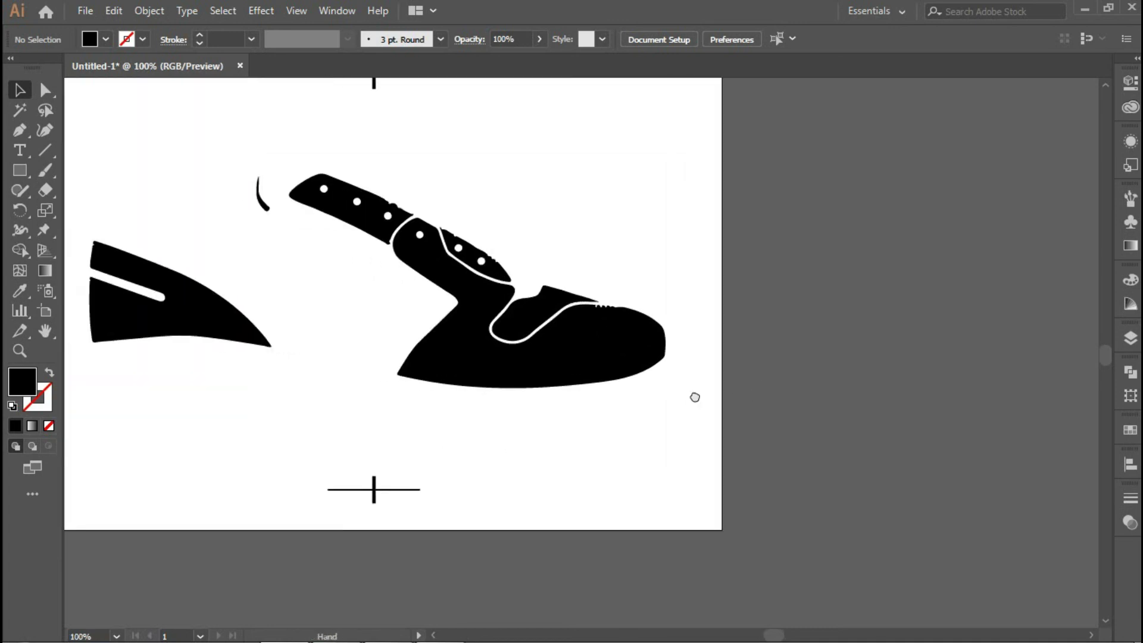
scroll(691, 411, up, 3)
scroll(781, 420, down, 2)
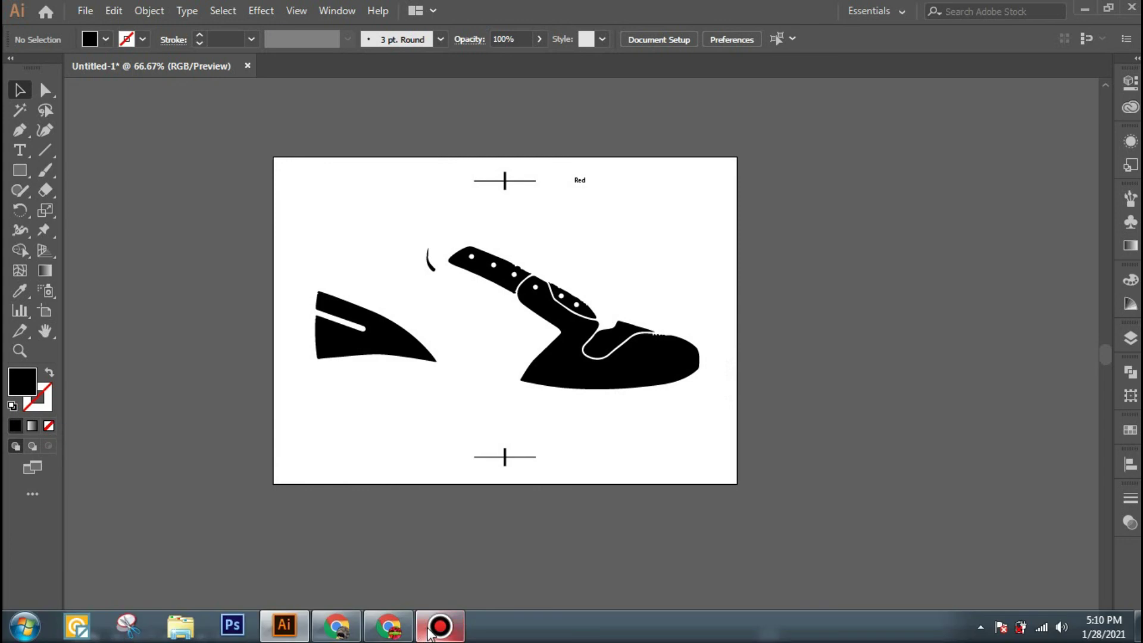
click(429, 632)
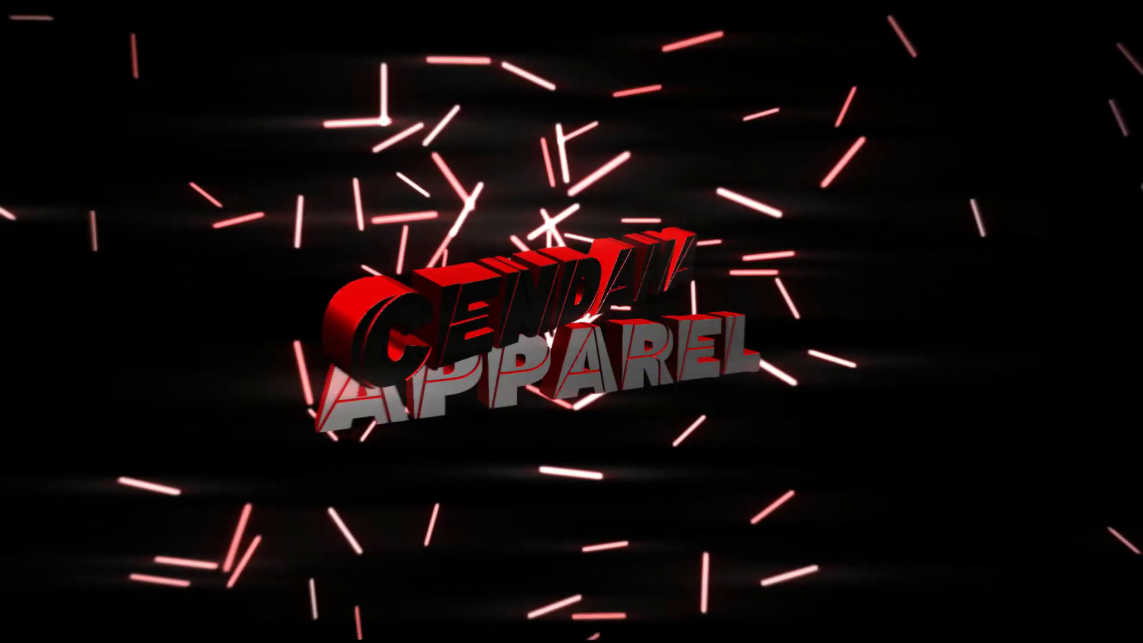